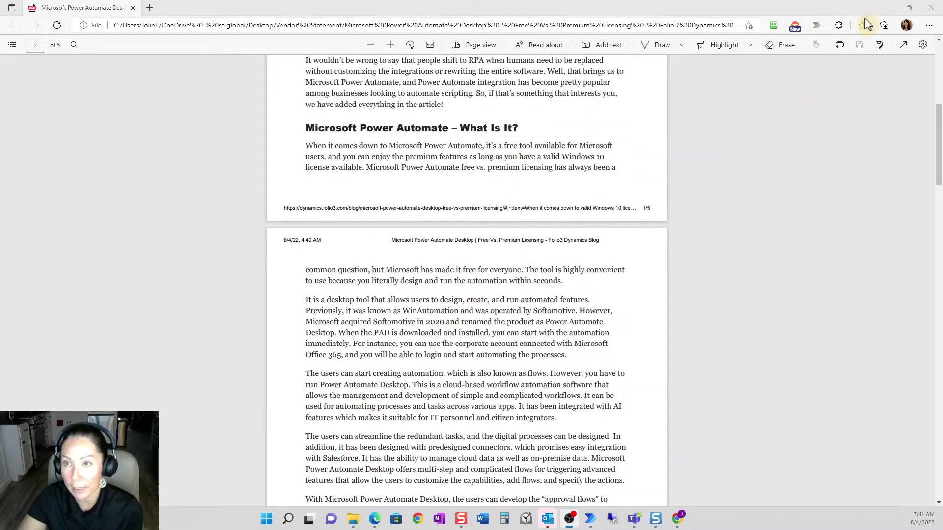
Step: Open the Vendor Statement workbook from the desktop's Vendor Statement folder in File Explorer
{"action": "left_click", "coordinate": [882, 10]}
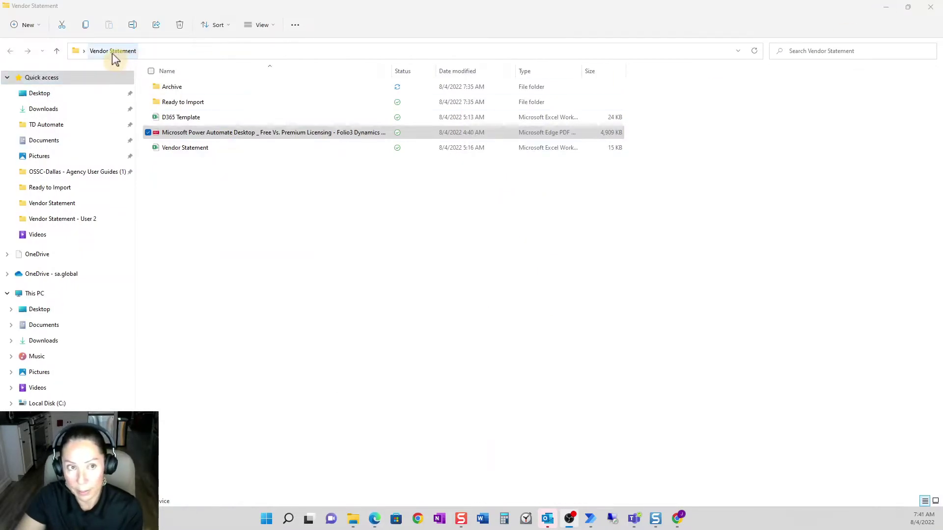
{"action": "left_click", "coordinate": [83, 51]}
{"action": "left_click", "coordinate": [84, 51]}
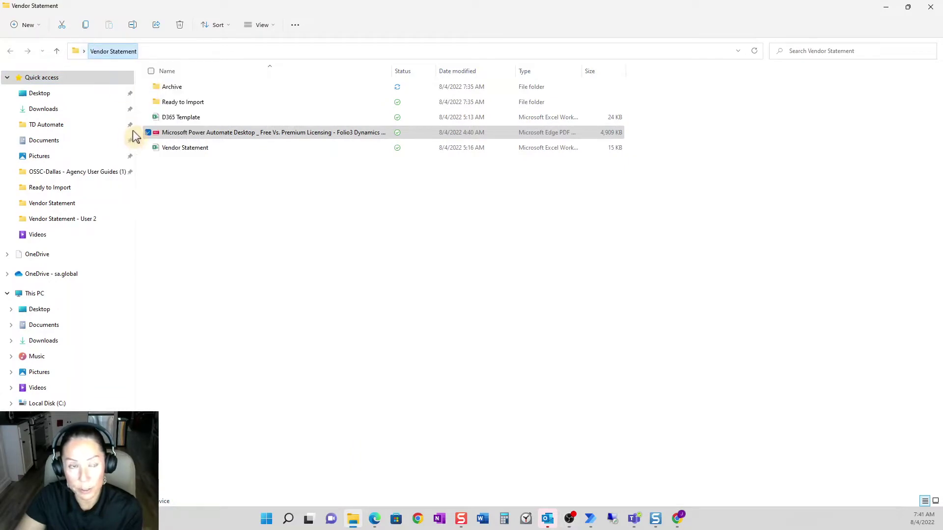
{"action": "left_click", "coordinate": [84, 51]}
{"action": "left_click", "coordinate": [106, 163]}
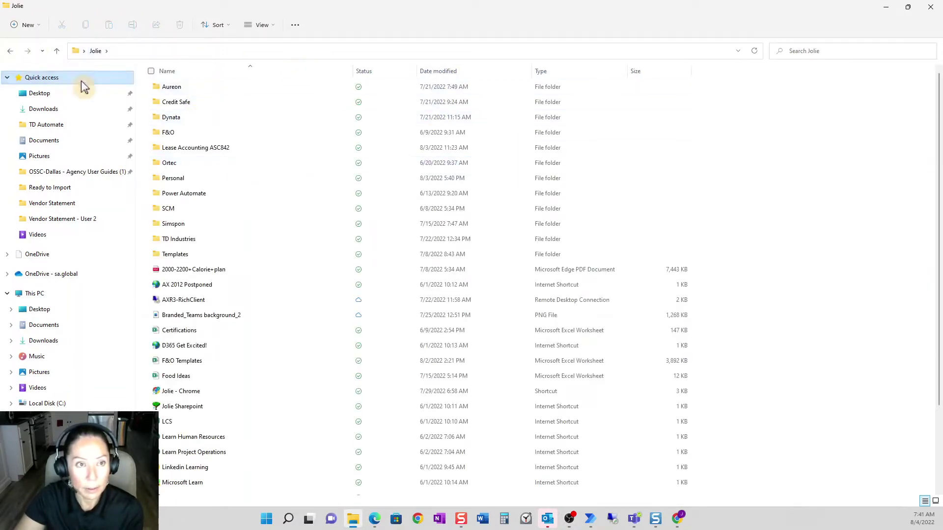
{"action": "left_click", "coordinate": [84, 94]}
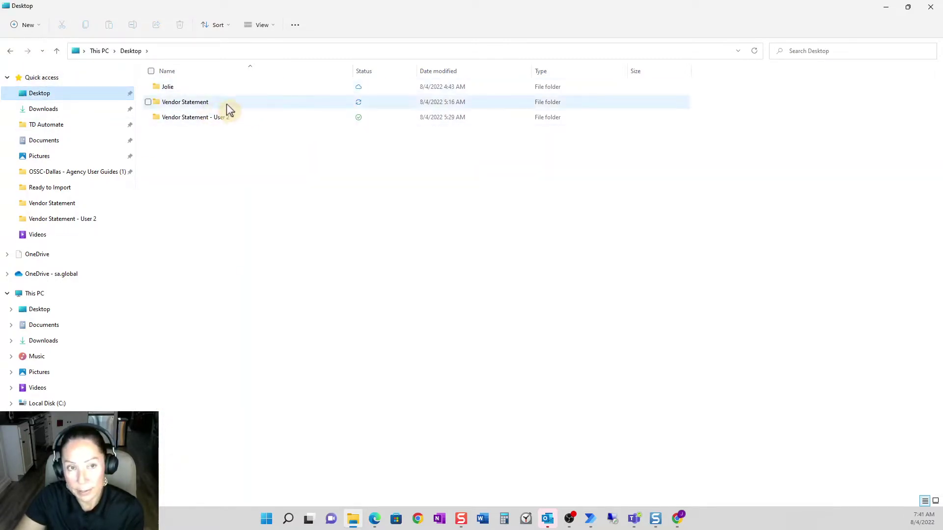
{"action": "mouse_move", "coordinate": [213, 119]}
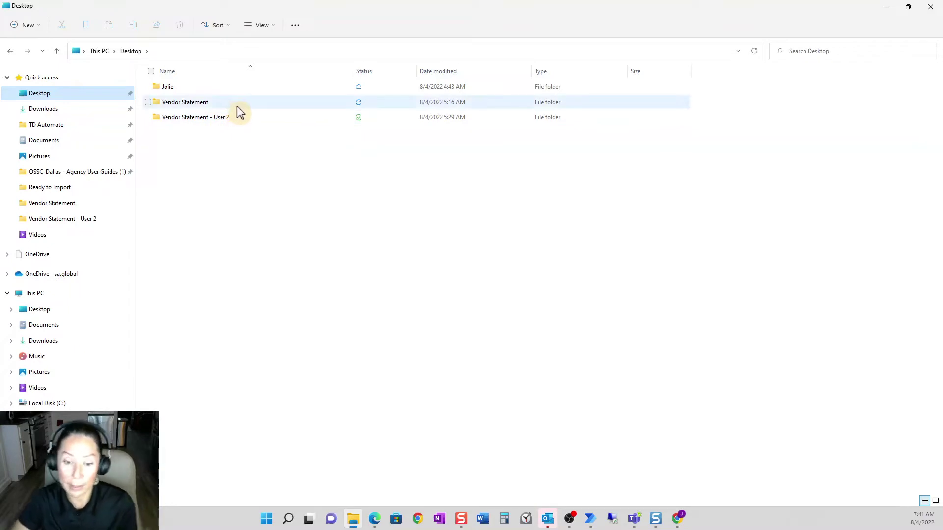
{"action": "mouse_move", "coordinate": [238, 108]}
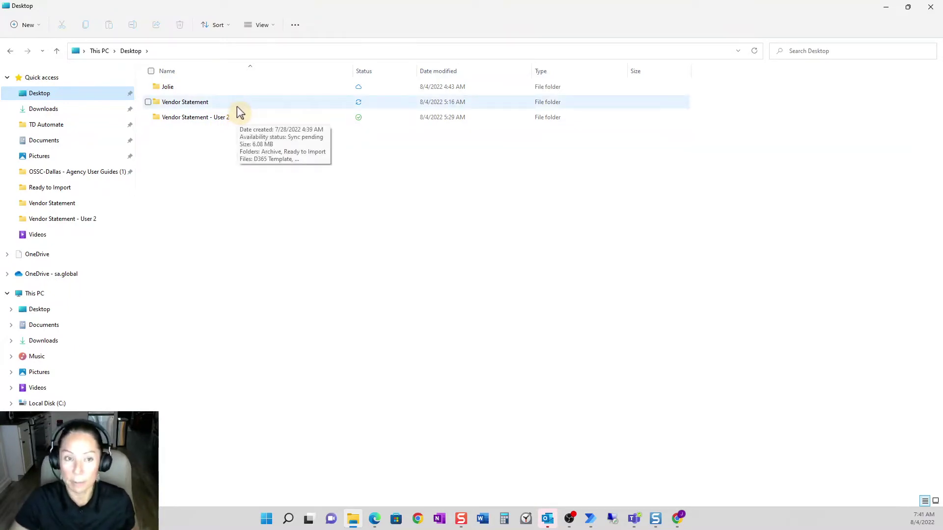
{"action": "double_click", "coordinate": [236, 106]}
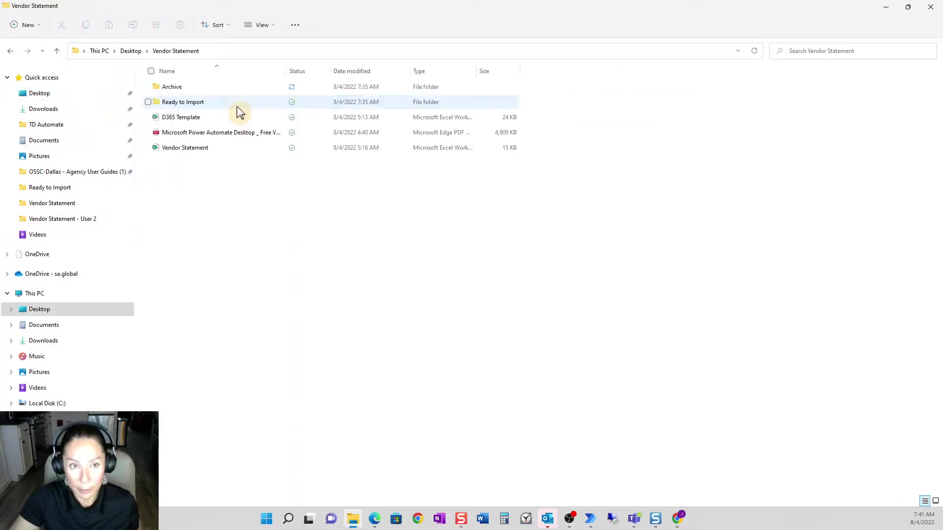
{"action": "double_click", "coordinate": [206, 149]}
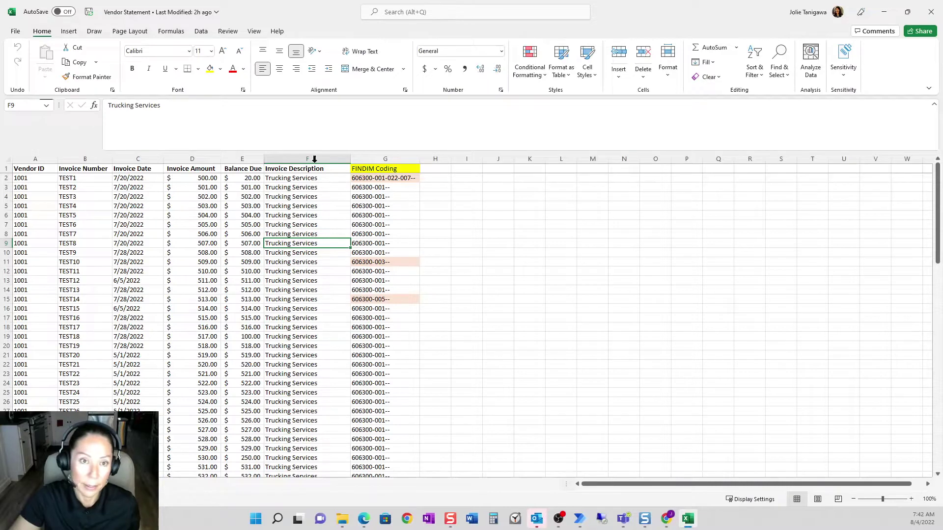
Step: Examine the vendor invoice data in columns A to F and the FINDIM Coding values in column G
{"action": "left_click_drag", "start_coordinate": [314, 159], "coordinate": [39, 153]}
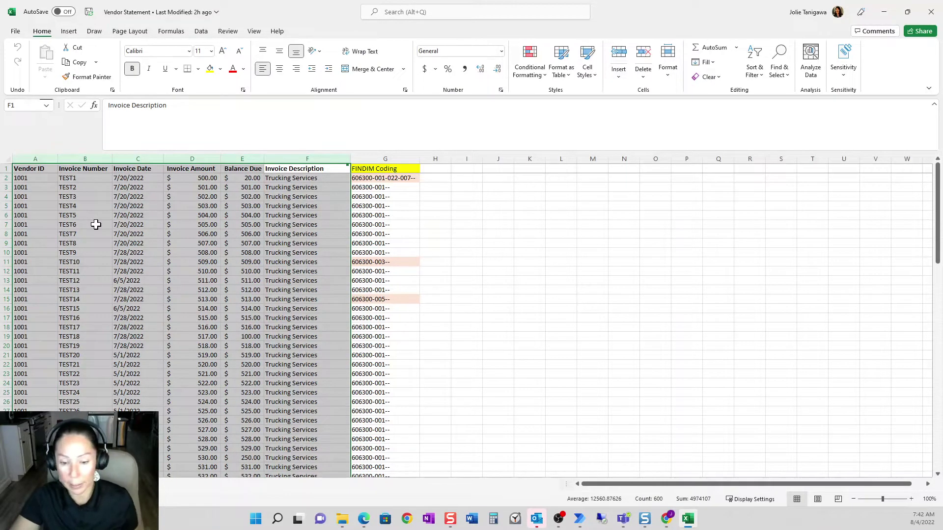
{"action": "left_click", "coordinate": [401, 158]}
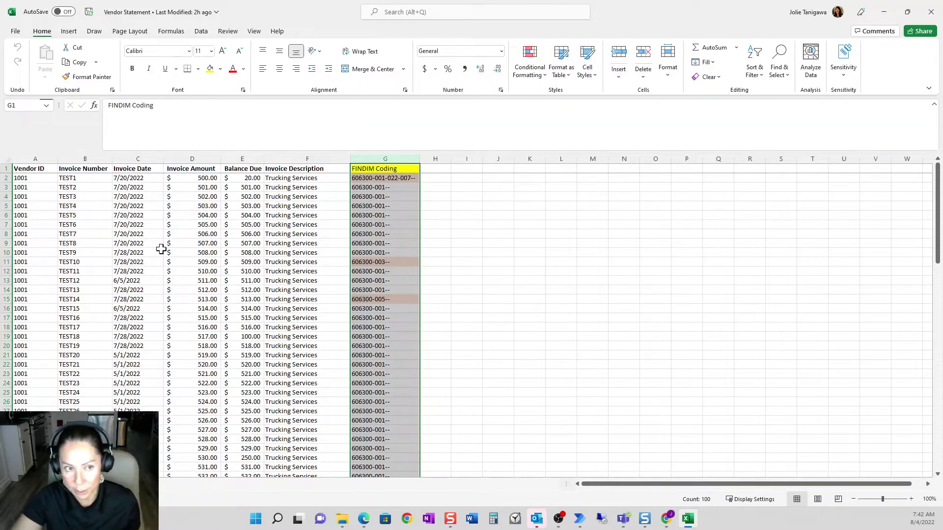
{"action": "left_click", "coordinate": [33, 178]}
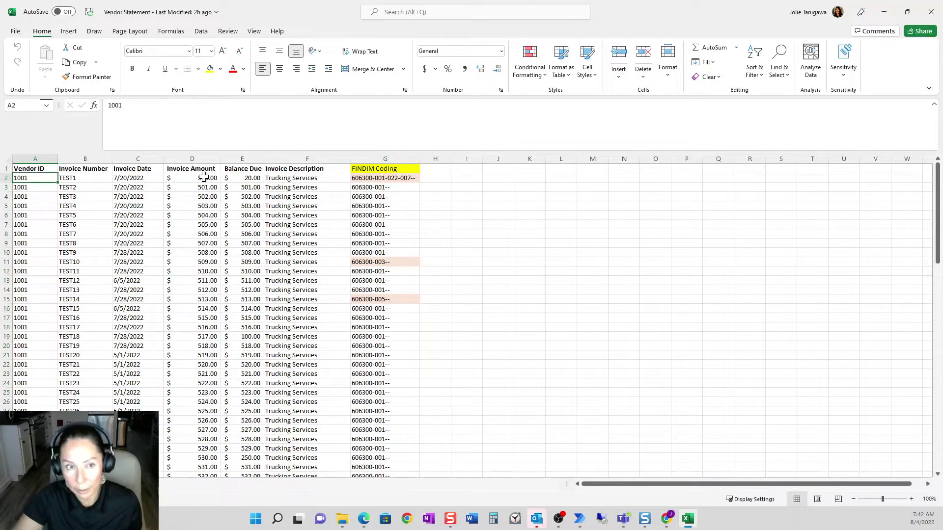
{"action": "left_click", "coordinate": [96, 179]}
{"action": "left_click", "coordinate": [238, 179]}
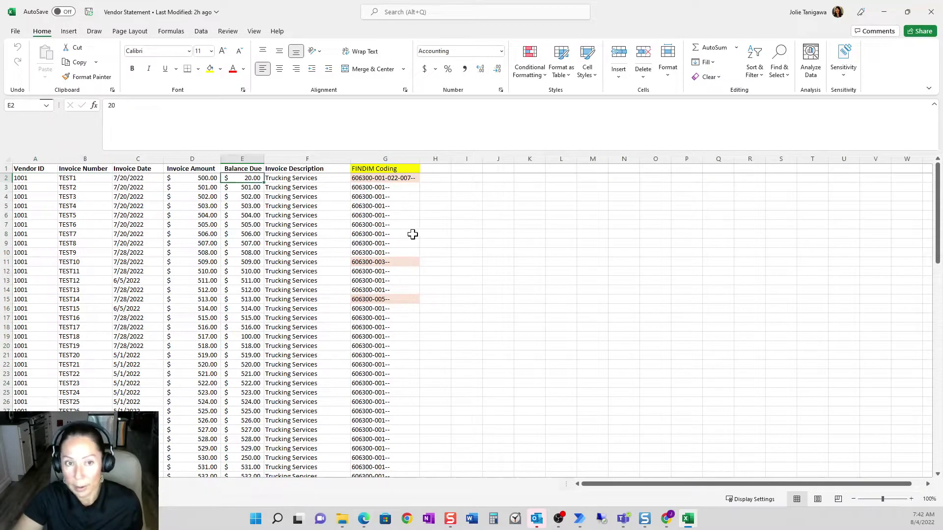
{"action": "left_click", "coordinate": [415, 170]}
{"action": "left_click", "coordinate": [402, 187]}
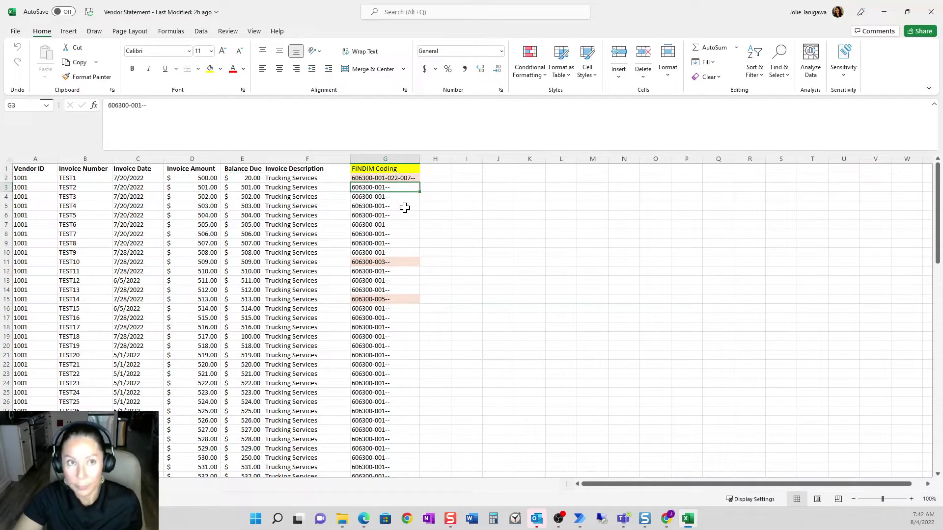
{"action": "left_click", "coordinate": [596, 226]}
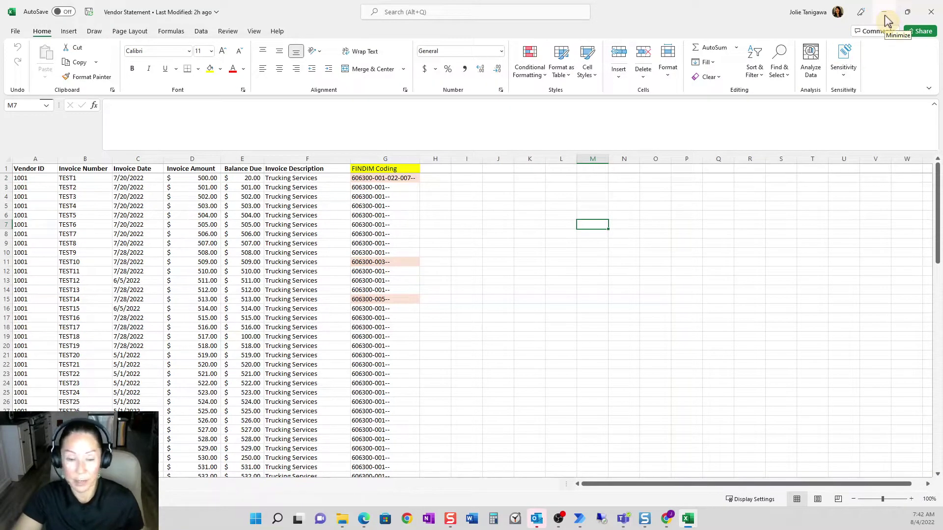
Step: Close the Vendor Statement workbook and run the Vendor Statement flow in Power Automate
{"action": "left_click", "coordinate": [929, 16]}
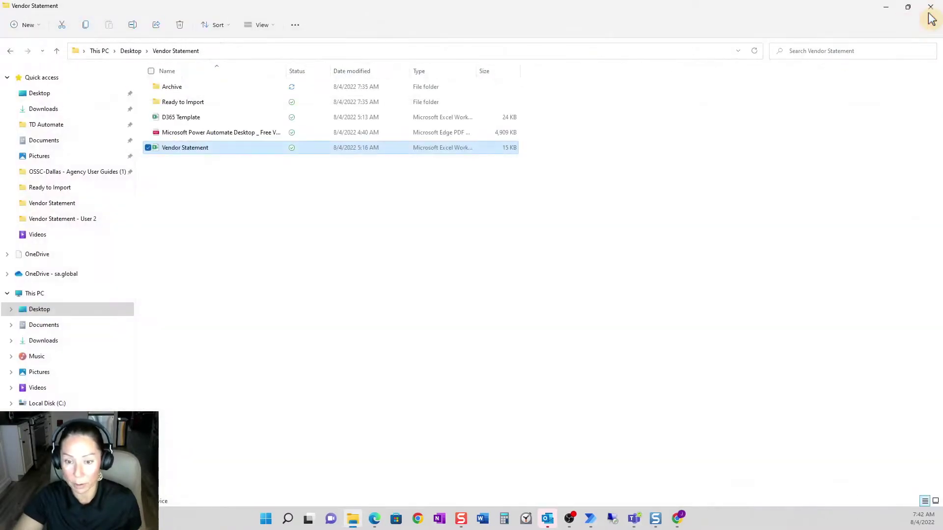
{"action": "left_click", "coordinate": [591, 521]}
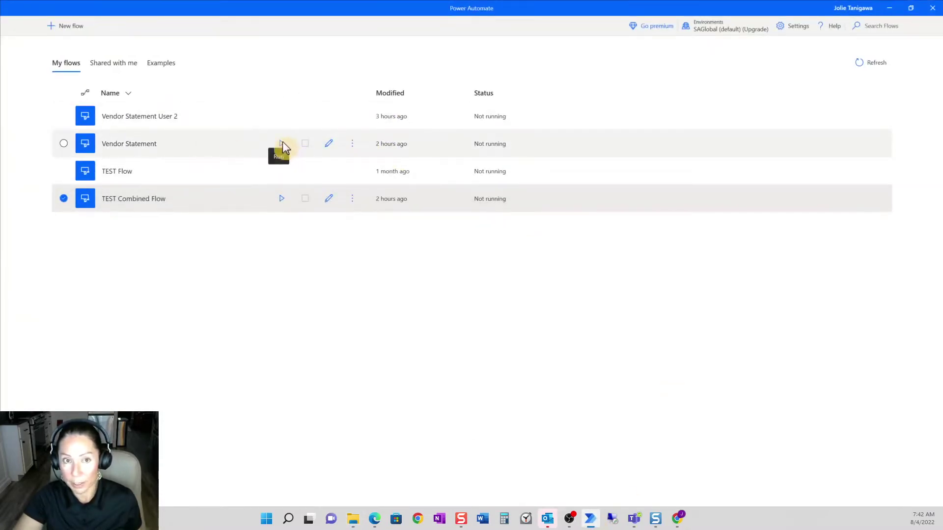
{"action": "left_click", "coordinate": [282, 143]}
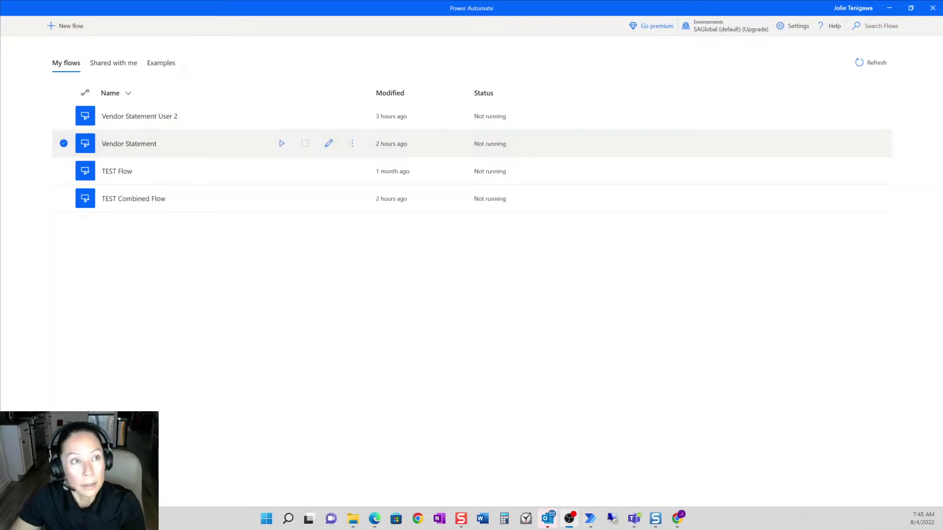
Step: Review the "New AP Invoice Ready to Enter" e-mail in Outlook and move its window away
{"action": "left_click_drag", "start_coordinate": [438, 204], "coordinate": [491, 76]}
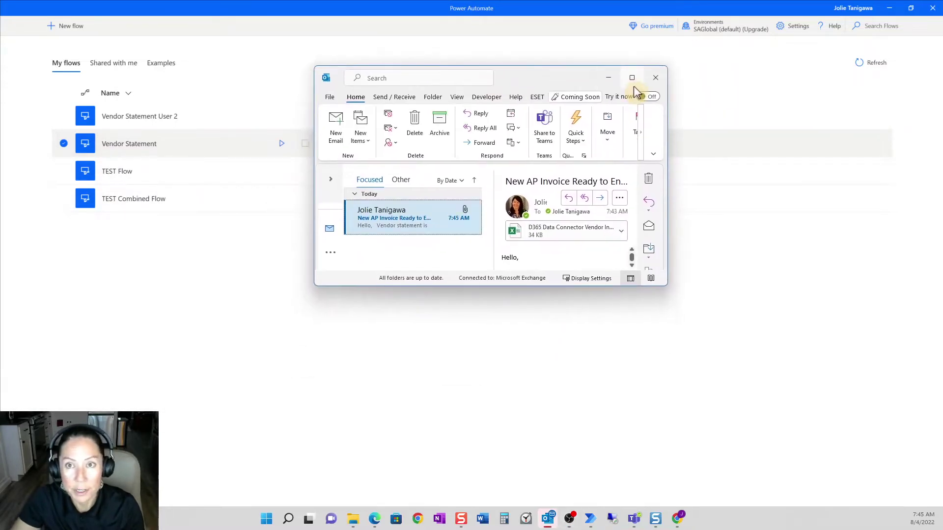
{"action": "left_click", "coordinate": [632, 78]}
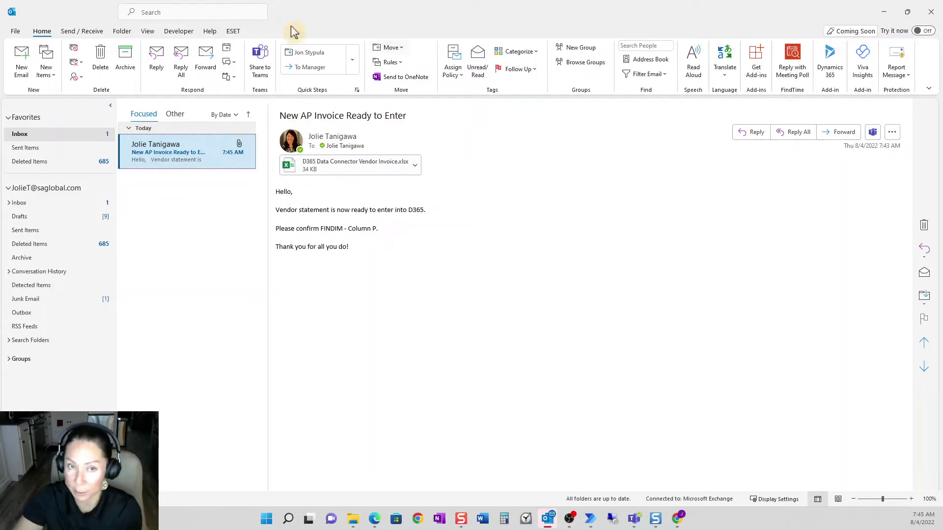
{"action": "double_click", "coordinate": [538, 21]}
{"action": "left_click_drag", "start_coordinate": [476, 114], "coordinate": [1, 236]}
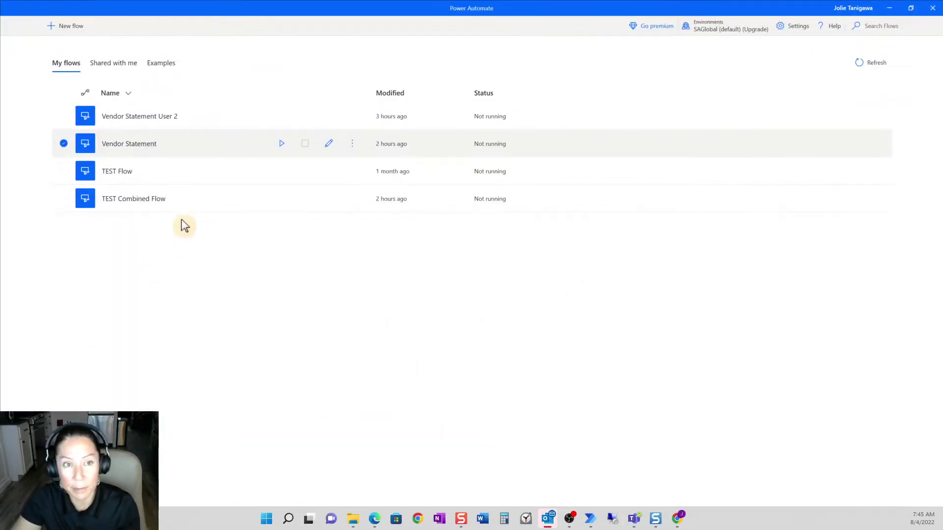
Step: Run the Vendor Statement User 2 flow and open the D365 Data Connector Vendor Invoice 20220804 workbook from the Vendor Statement - User 2 folder
{"action": "left_click", "coordinate": [282, 117]}
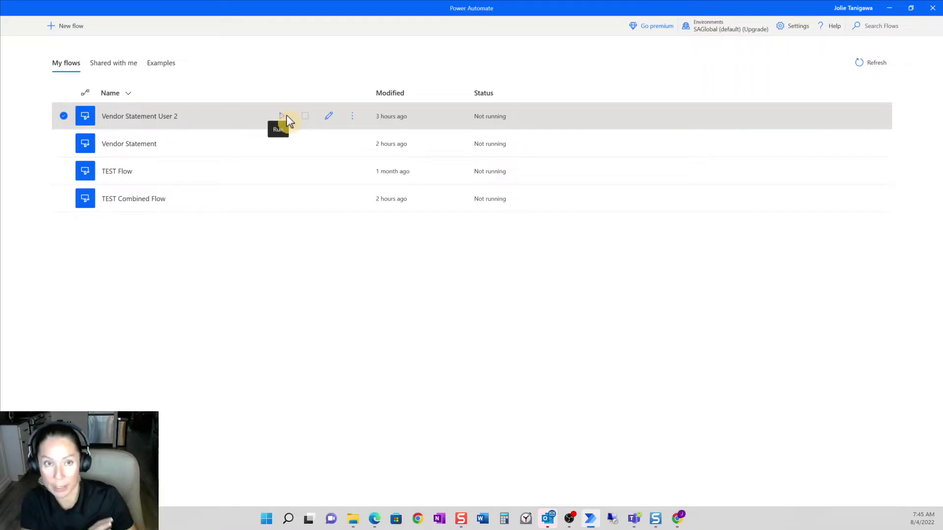
{"action": "left_click", "coordinate": [358, 522]}
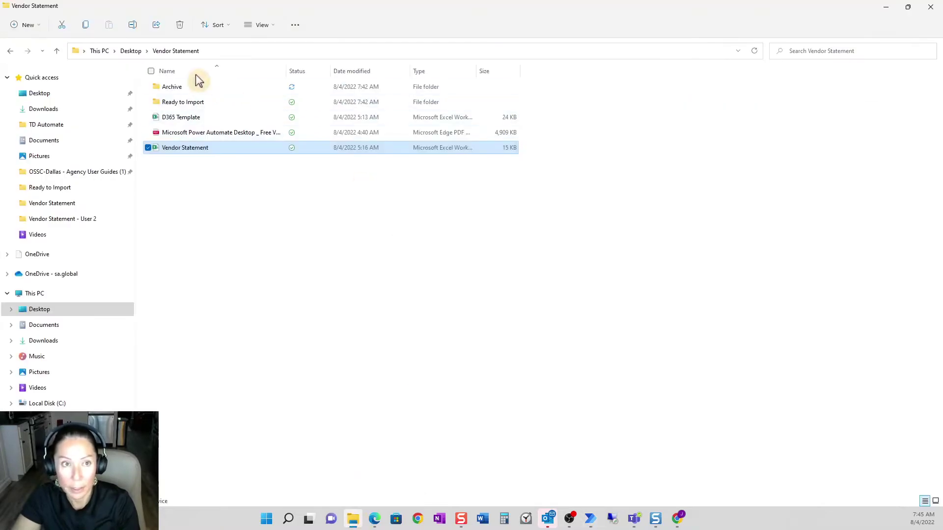
{"action": "left_click", "coordinate": [129, 51]}
{"action": "double_click", "coordinate": [216, 119]}
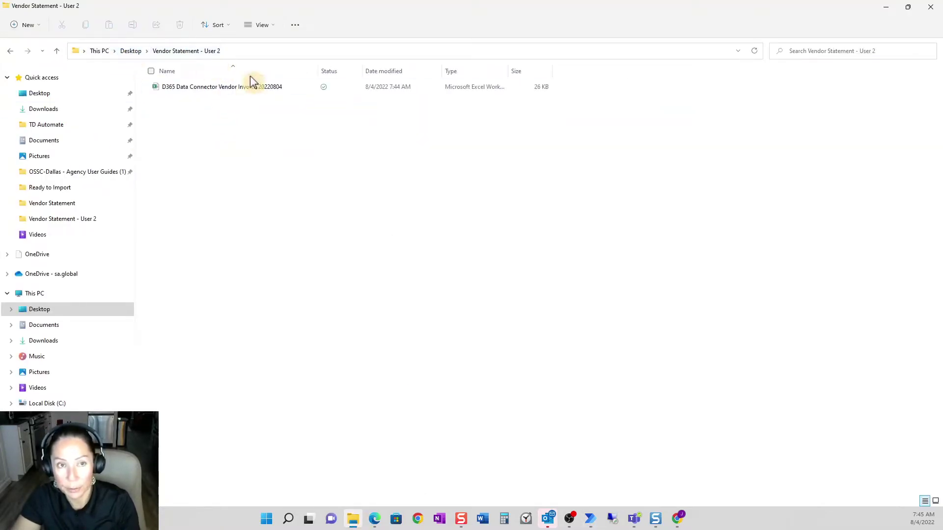
{"action": "double_click", "coordinate": [251, 86]}
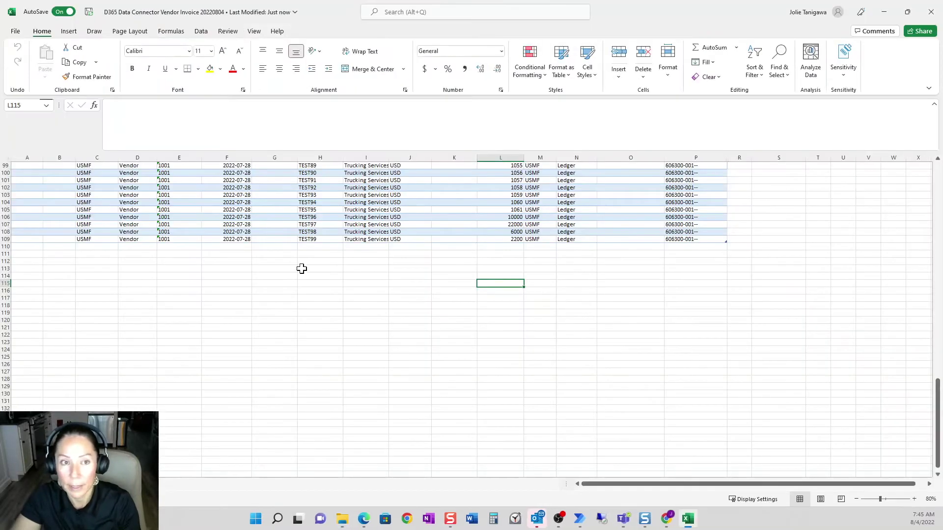
{"action": "scroll", "coordinate": [306, 265], "scroll_direction": "up", "scroll_amount": 8}
{"action": "scroll", "coordinate": [306, 265], "scroll_direction": "up", "scroll_amount": 15}
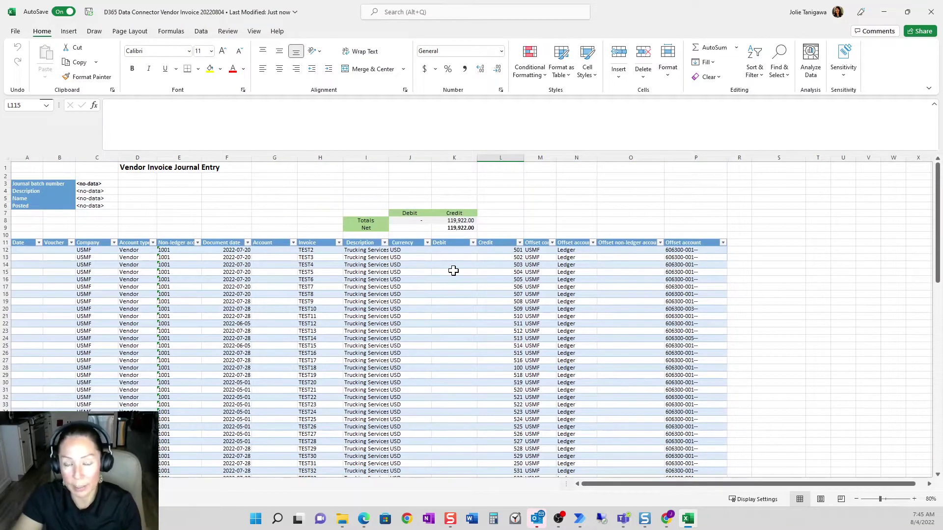
Step: Switch to Finance and Operations and create a new invoice journal using the journal name APInvoice
{"action": "left_click", "coordinate": [668, 520]}
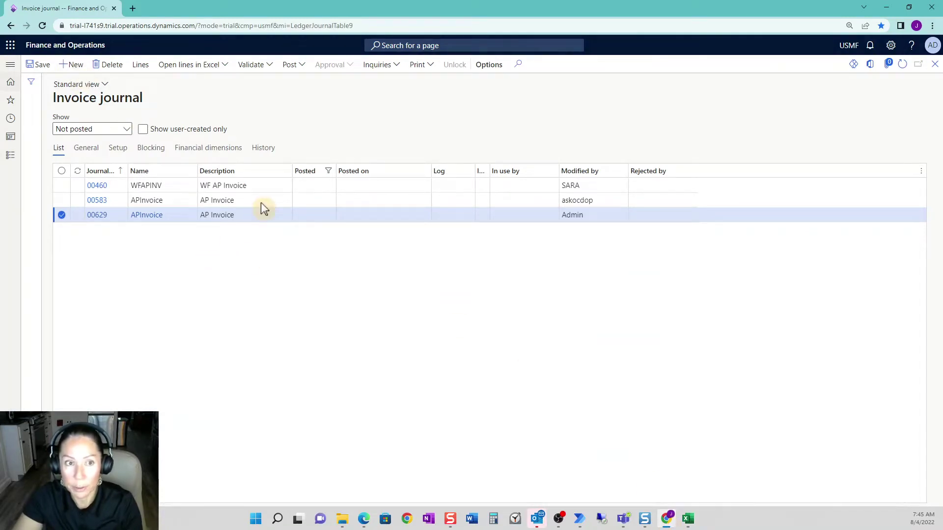
{"action": "key", "text": "alt+n"}
{"action": "type", "text": "apinv"}
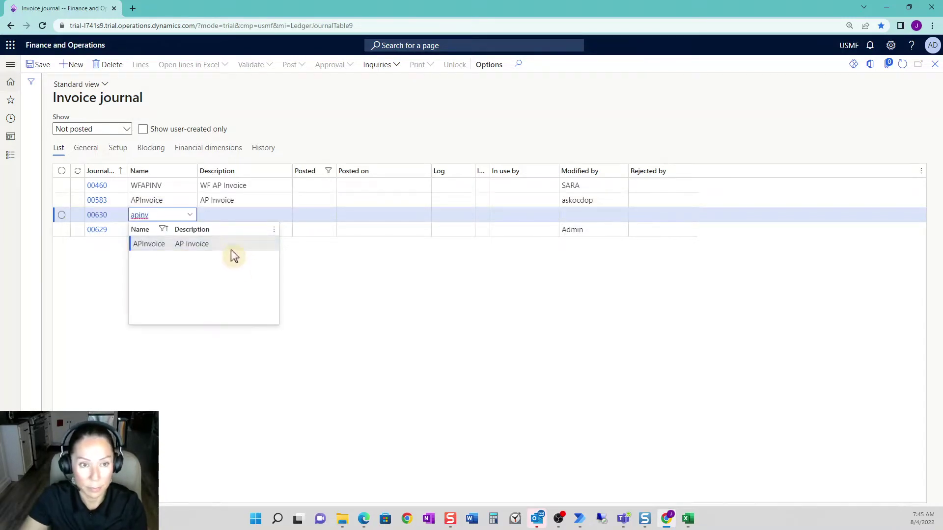
{"action": "left_click", "coordinate": [225, 248]}
{"action": "key", "text": "Tab"}
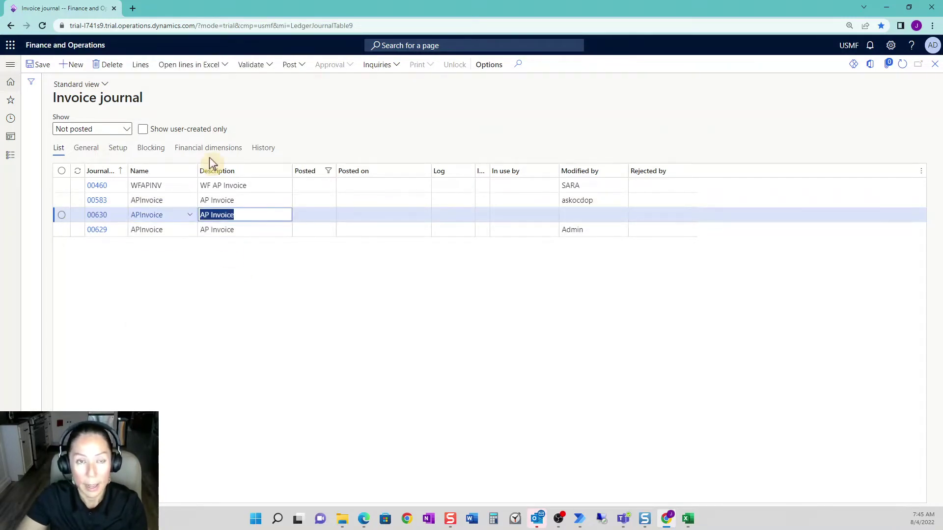
Step: Open the new journal's lines in Excel with the VendInvoiceJournalTemplate_NEW template and enable editing of the workbook
{"action": "left_click", "coordinate": [224, 64]}
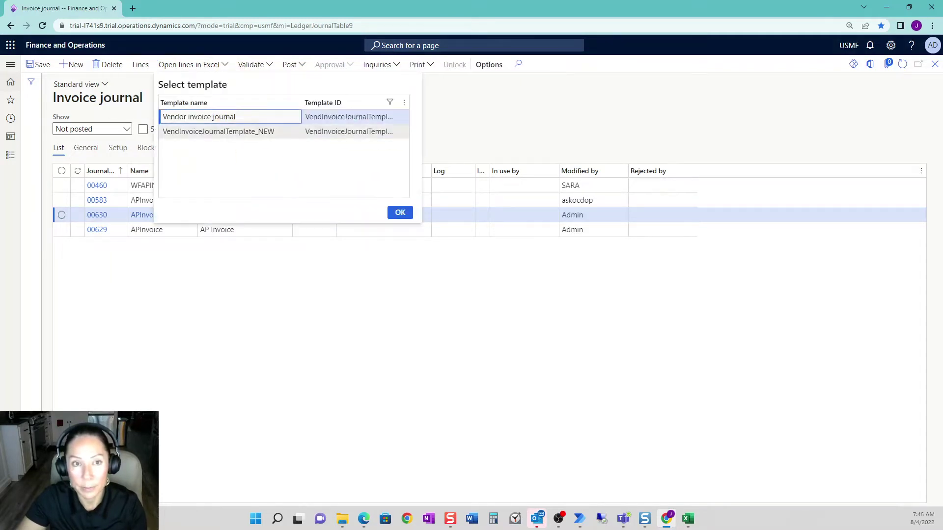
{"action": "left_click", "coordinate": [218, 131]}
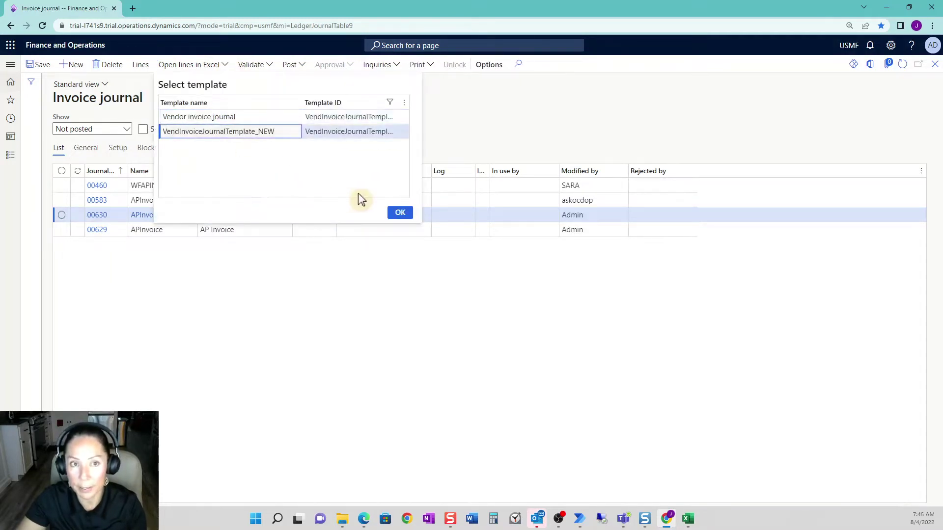
{"action": "left_click", "coordinate": [400, 215]}
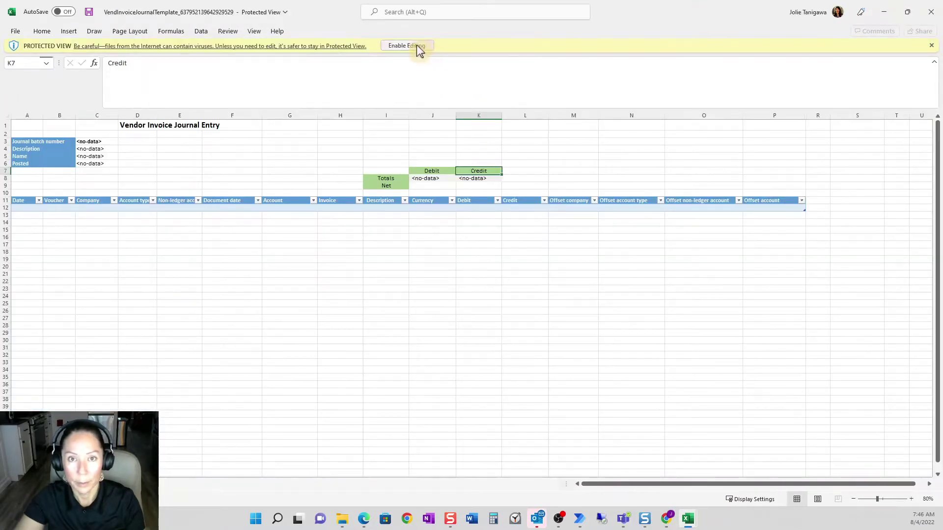
{"action": "left_click", "coordinate": [417, 46]}
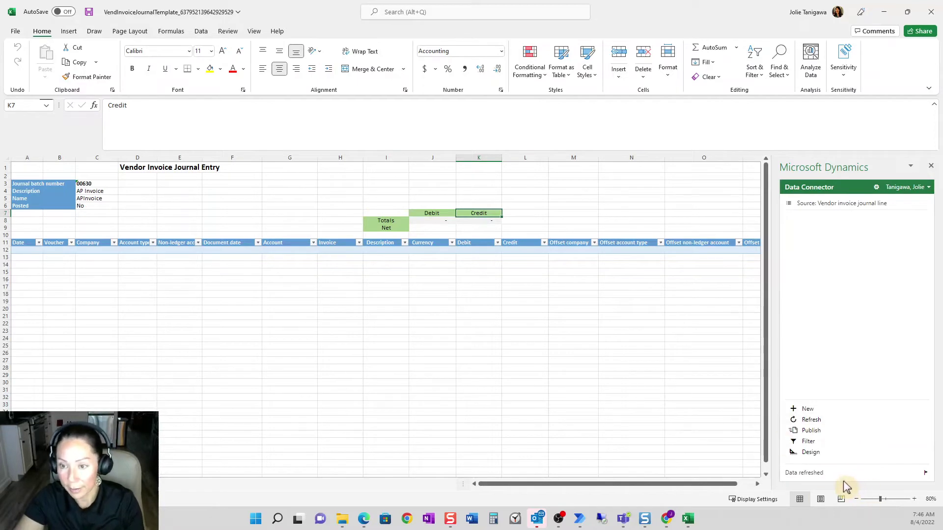
Step: Copy all invoice lines, from Company through Offset account, in the D365 Data Connector Vendor Invoice 20220804 workbook
{"action": "left_click", "coordinate": [687, 519]}
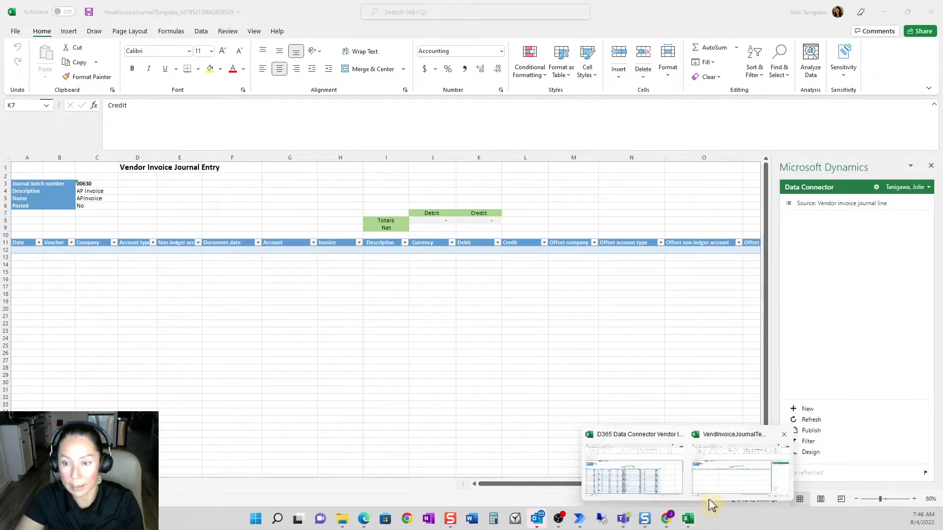
{"action": "left_click", "coordinate": [672, 489]}
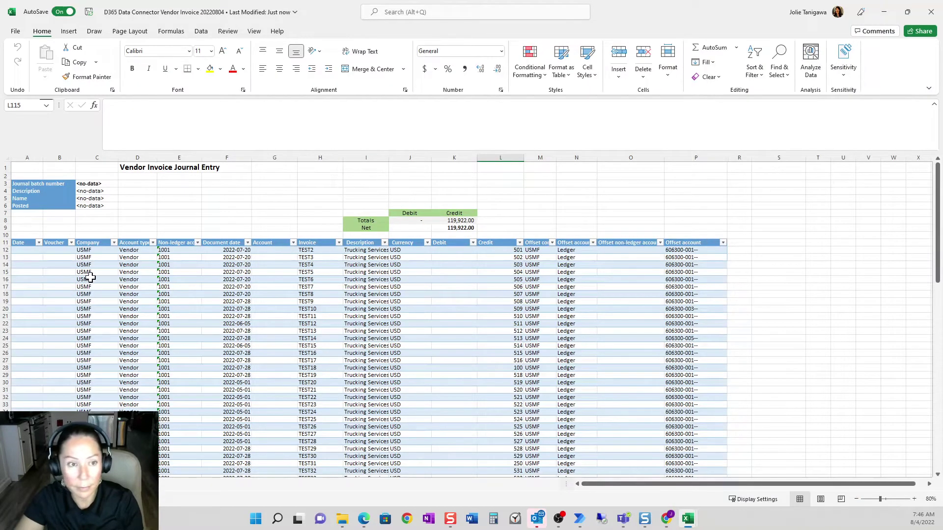
{"action": "left_click_drag", "start_coordinate": [85, 250], "coordinate": [678, 360]}
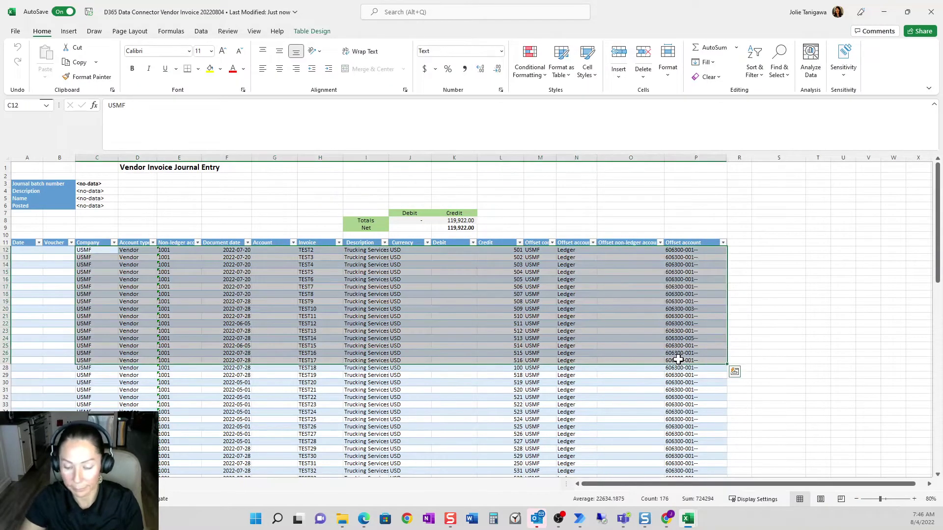
{"action": "key", "text": "ctrl+shift+Down"}
{"action": "right_click", "coordinate": [678, 360]}
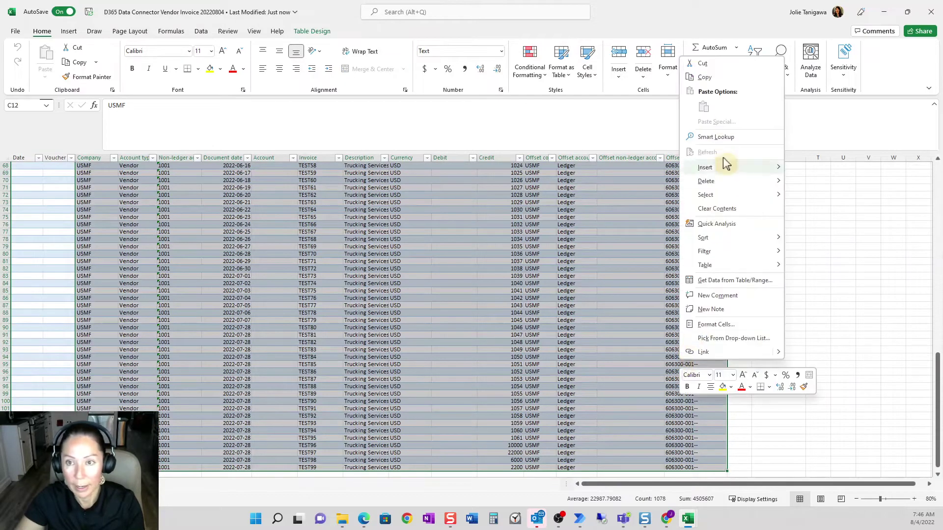
{"action": "left_click", "coordinate": [722, 77]}
Step: Paste the copied lines into the VendInvoiceJournalTemplate workbook starting at cell C12 and publish them to Dynamics
{"action": "left_click", "coordinate": [883, 13]}
{"action": "left_click", "coordinate": [273, 287]}
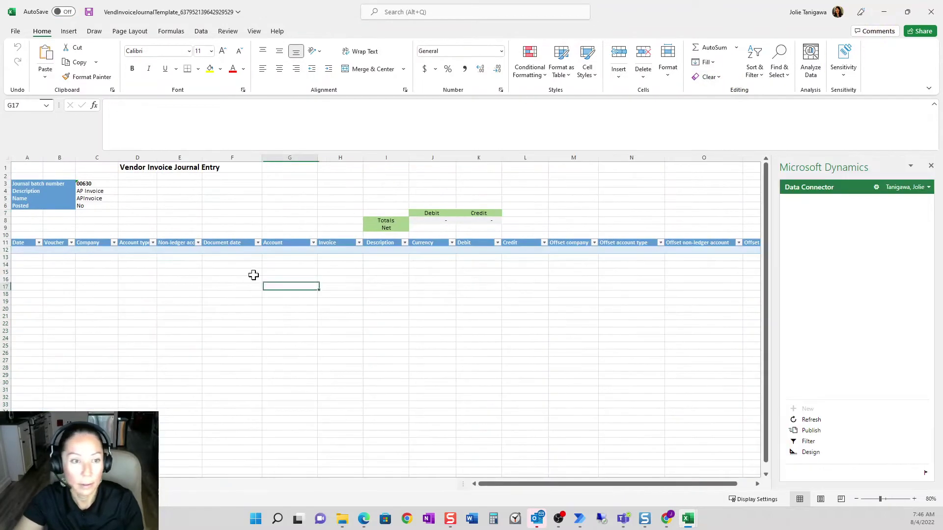
{"action": "right_click", "coordinate": [88, 251]}
{"action": "left_click", "coordinate": [127, 251]}
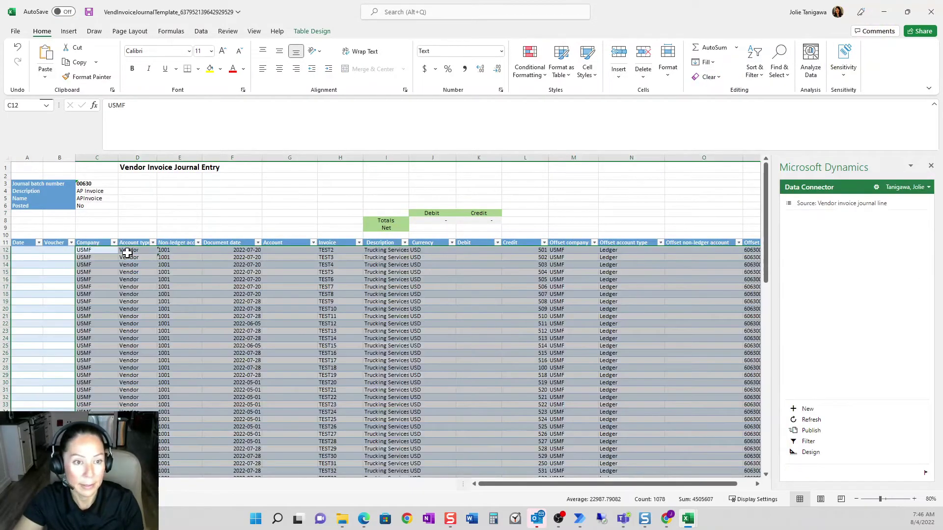
{"action": "left_click", "coordinate": [432, 332]}
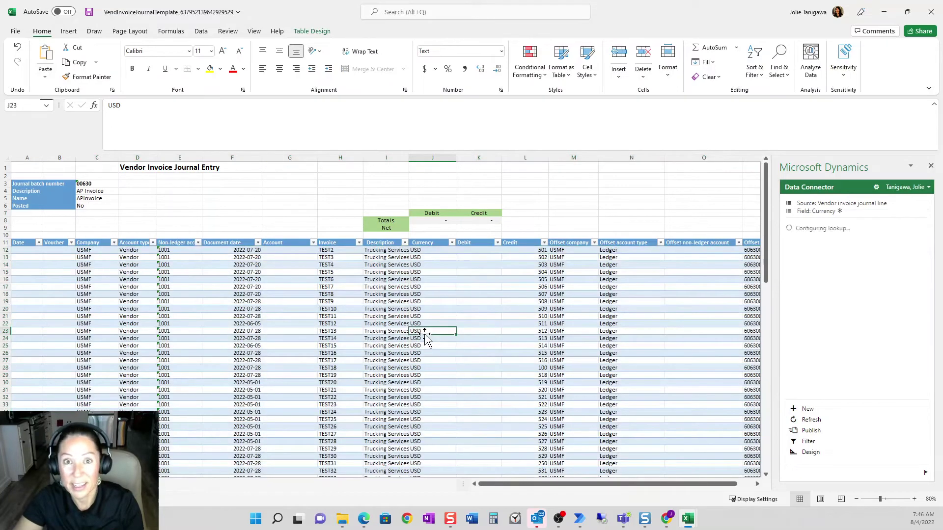
{"action": "left_click", "coordinate": [806, 432]}
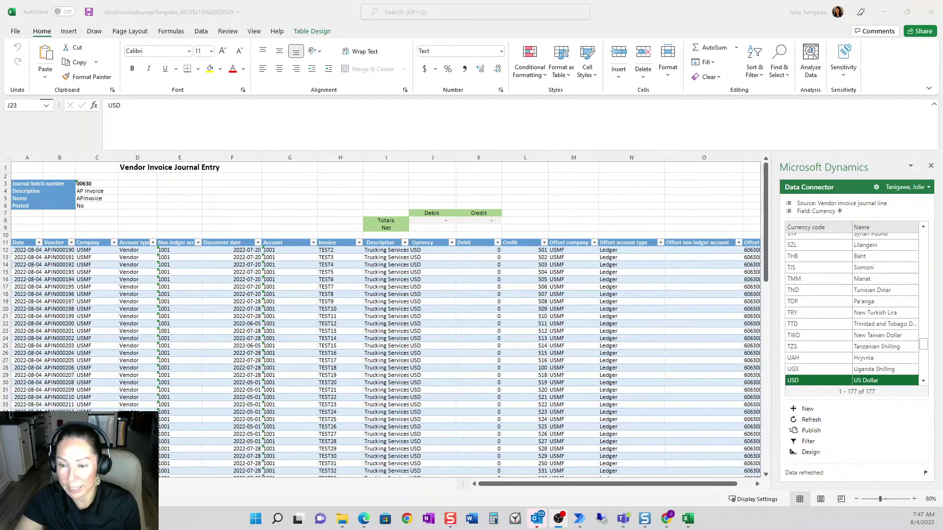
Step: Switch to Finance and Operations, open the lines of invoice journal 00630 and total the Credit column
{"action": "left_click", "coordinate": [672, 522]}
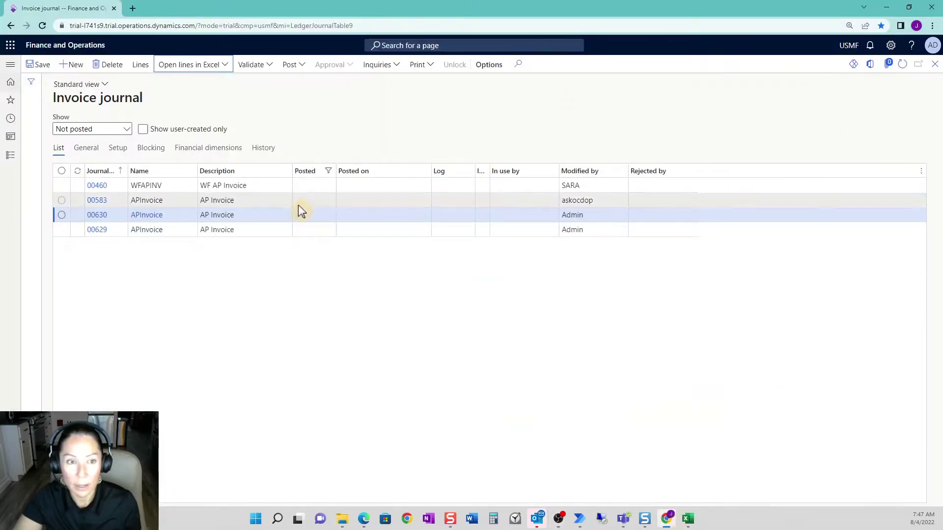
{"action": "left_click", "coordinate": [141, 66]}
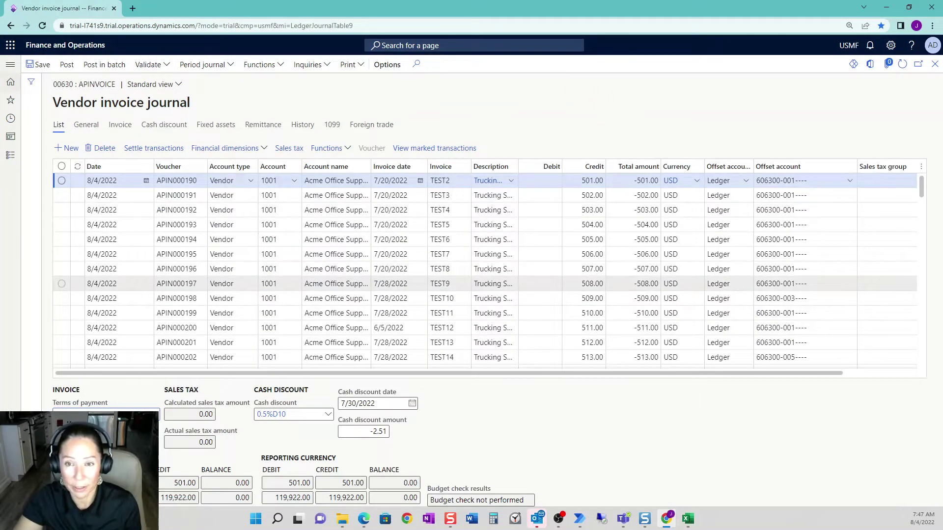
{"action": "right_click", "coordinate": [590, 172]}
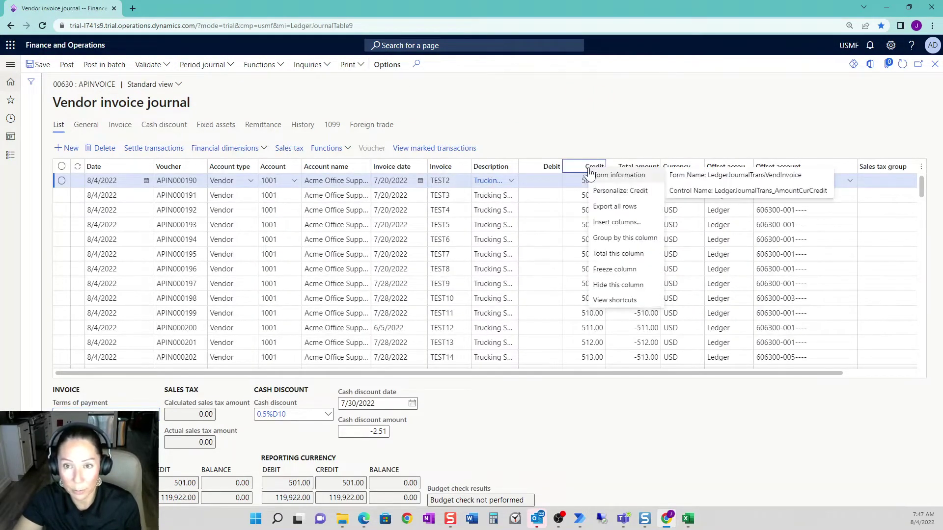
{"action": "left_click", "coordinate": [633, 253]}
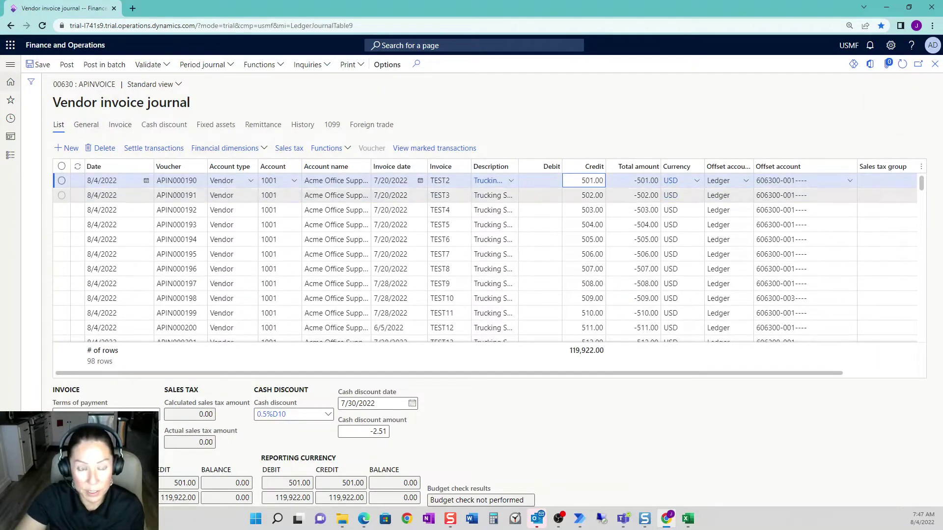
Step: Switch to the VendInvoiceJournalTemplate workbook to check the Date column of the published lines, and return to the vendor invoice journal
{"action": "left_click", "coordinate": [693, 522]}
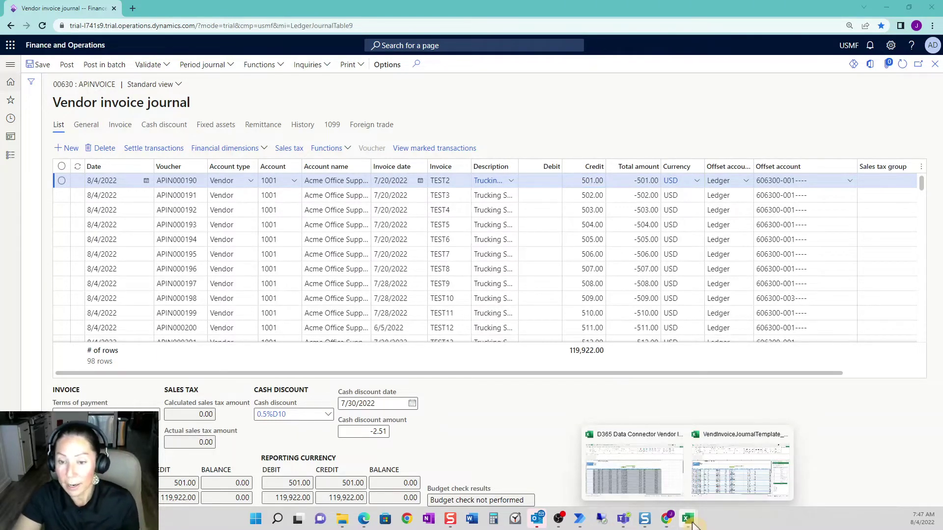
{"action": "left_click", "coordinate": [720, 480]}
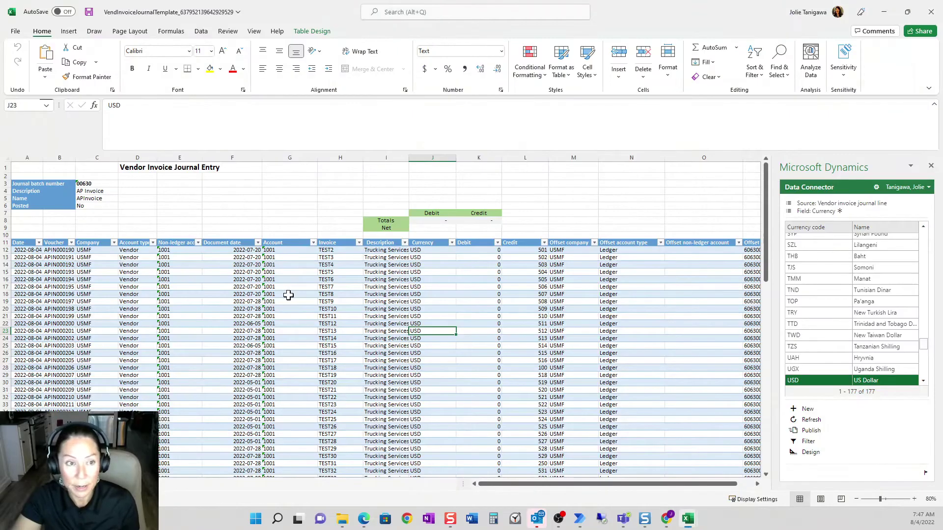
{"action": "left_click", "coordinate": [35, 250]}
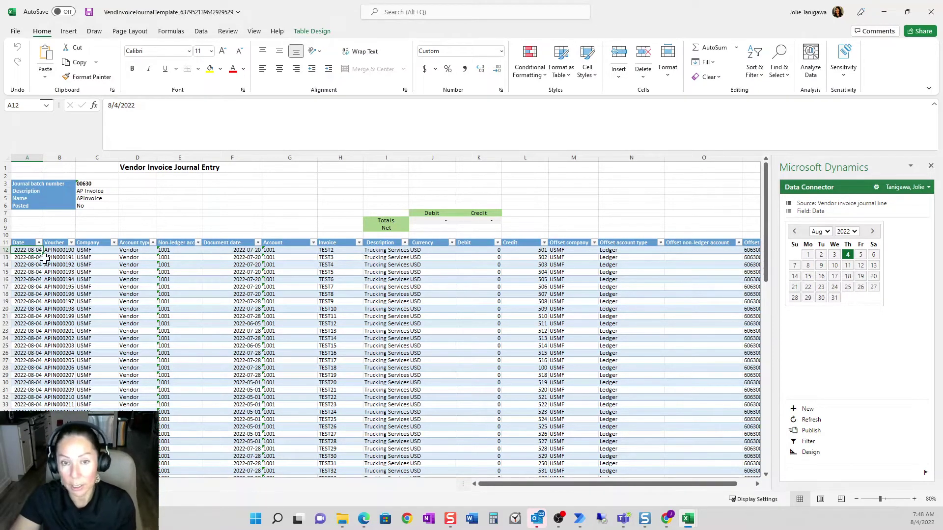
{"action": "left_click", "coordinate": [886, 12]}
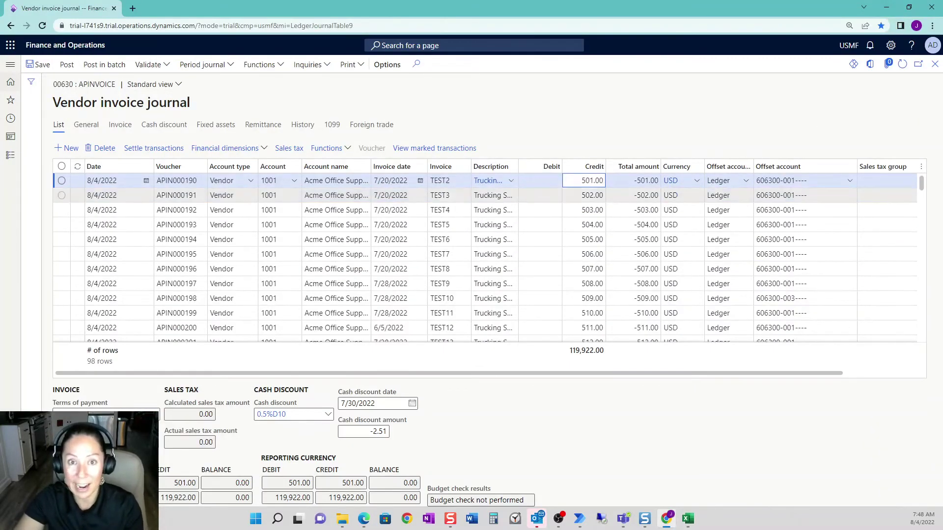
{"action": "mouse_move", "coordinate": [675, 195]}
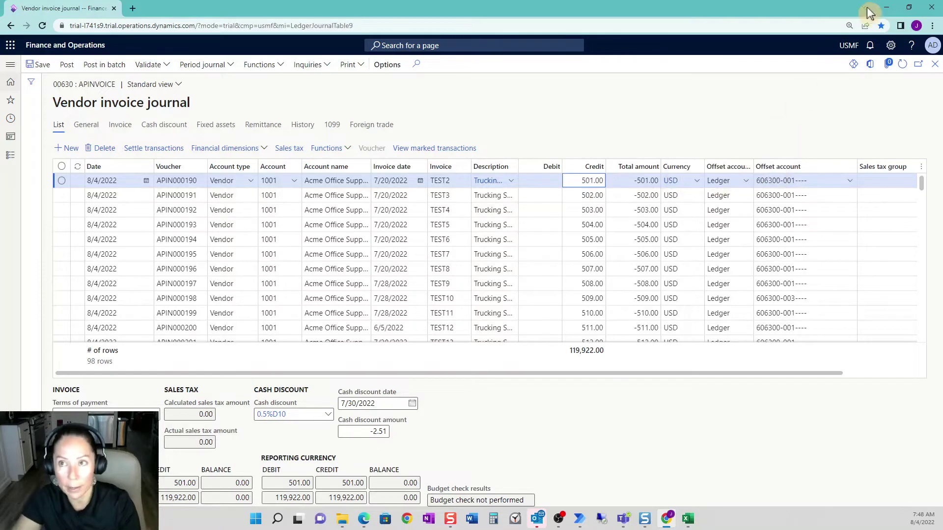
Step: Switch to Power Automate and open the Vendor Statement flow for editing
{"action": "left_click", "coordinate": [886, 7]}
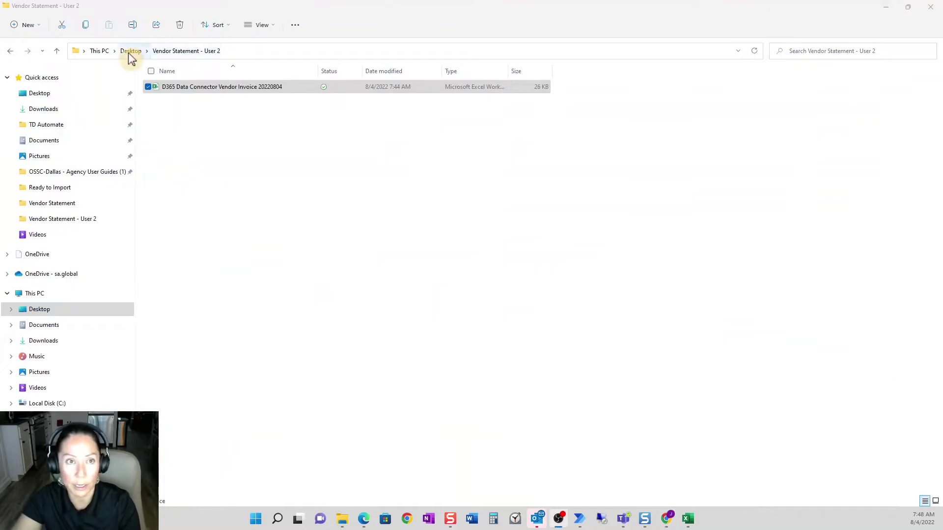
{"action": "left_click", "coordinate": [688, 353]}
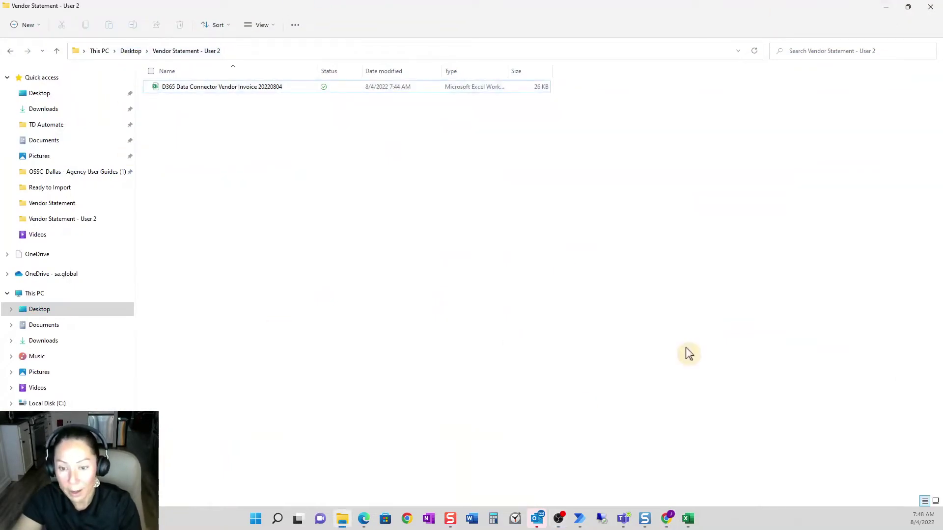
{"action": "left_click", "coordinate": [580, 519]}
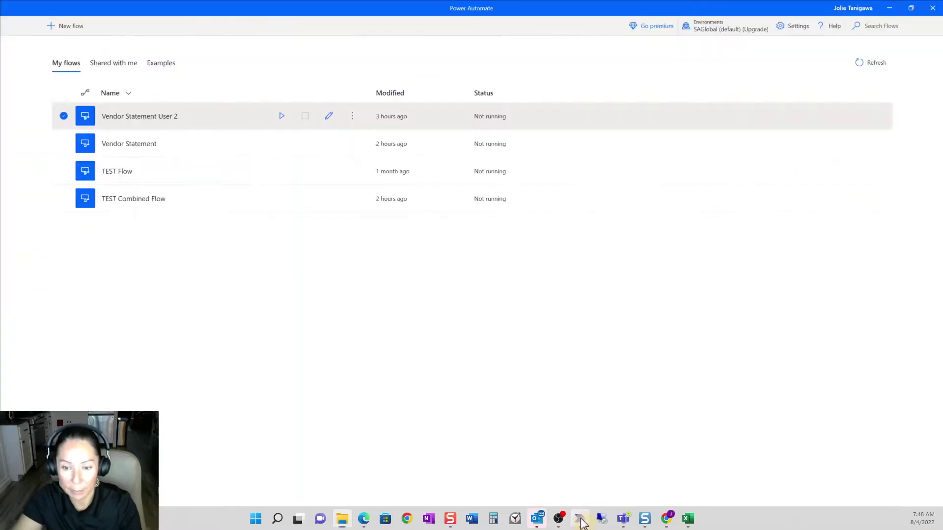
{"action": "left_click", "coordinate": [195, 150]}
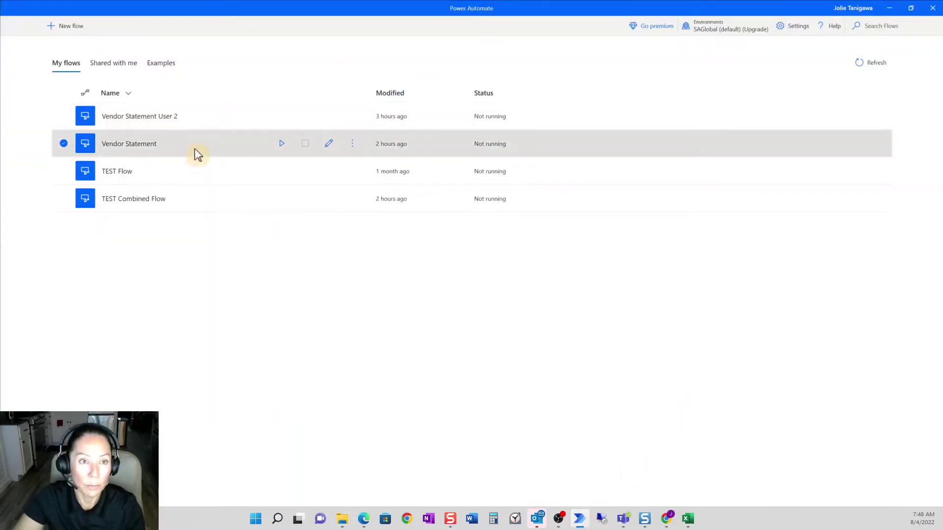
{"action": "double_click", "coordinate": [140, 143]}
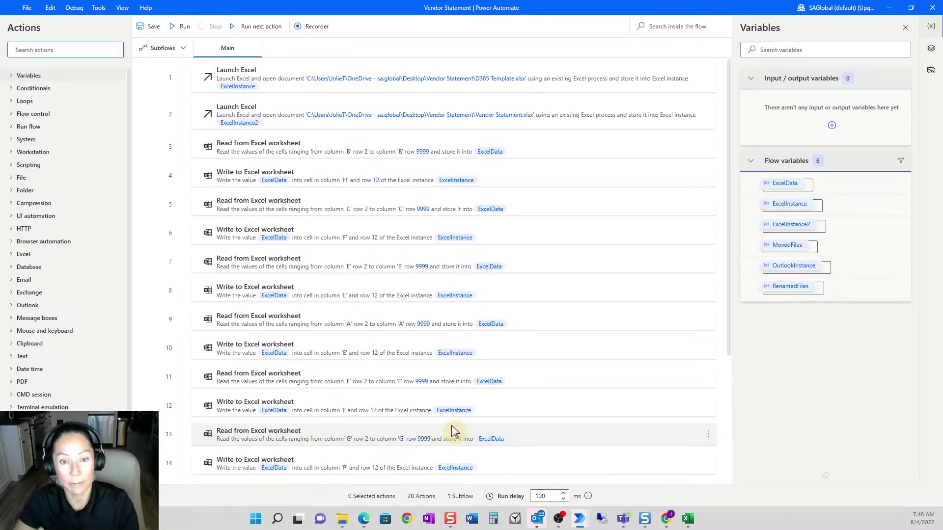
Step: Review the Vendor Statement flow's actions and examine the document path in the first Launch Excel action
{"action": "scroll", "coordinate": [498, 384], "scroll_direction": "down", "scroll_amount": 5}
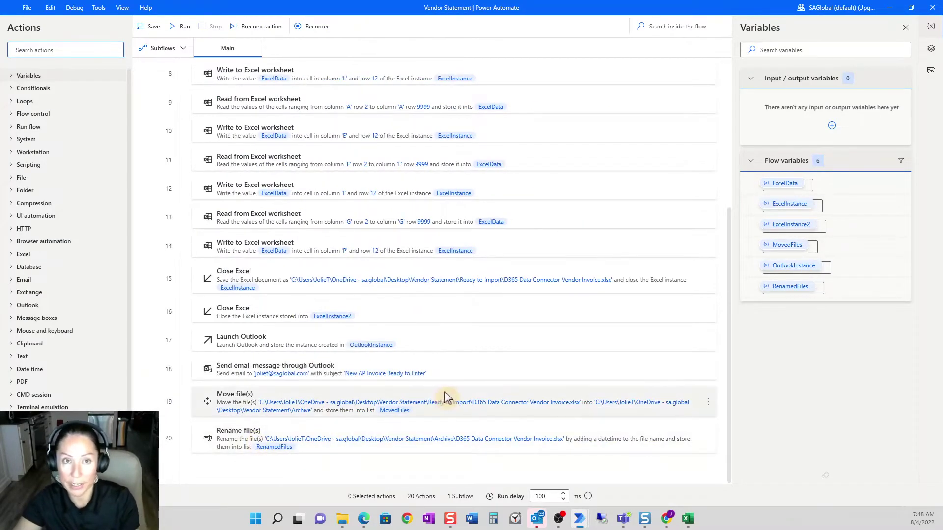
{"action": "scroll", "coordinate": [444, 391], "scroll_direction": "up", "scroll_amount": 5}
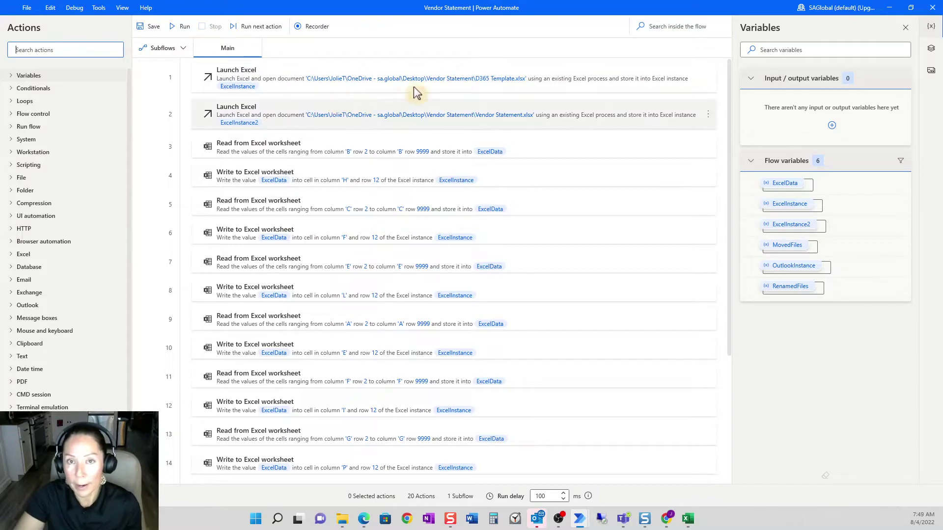
{"action": "double_click", "coordinate": [461, 82]}
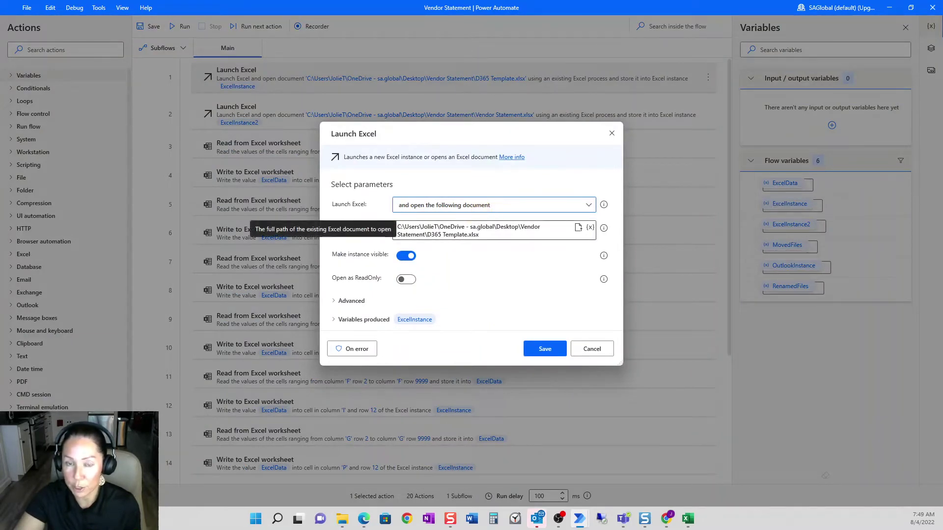
{"action": "left_click", "coordinate": [369, 219]}
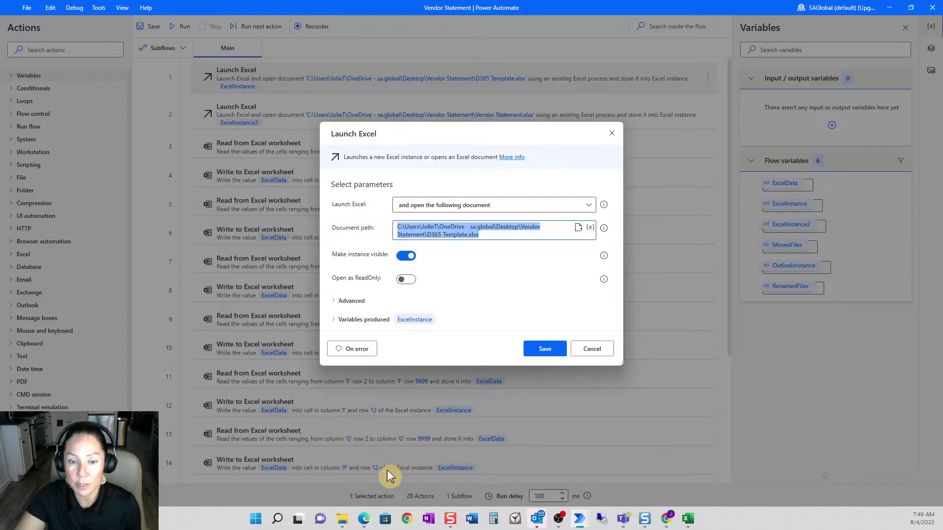
Step: Switch to File Explorer and open the D365 Template workbook from the Vendor Statement folder on the Desktop
{"action": "left_click", "coordinate": [342, 518]}
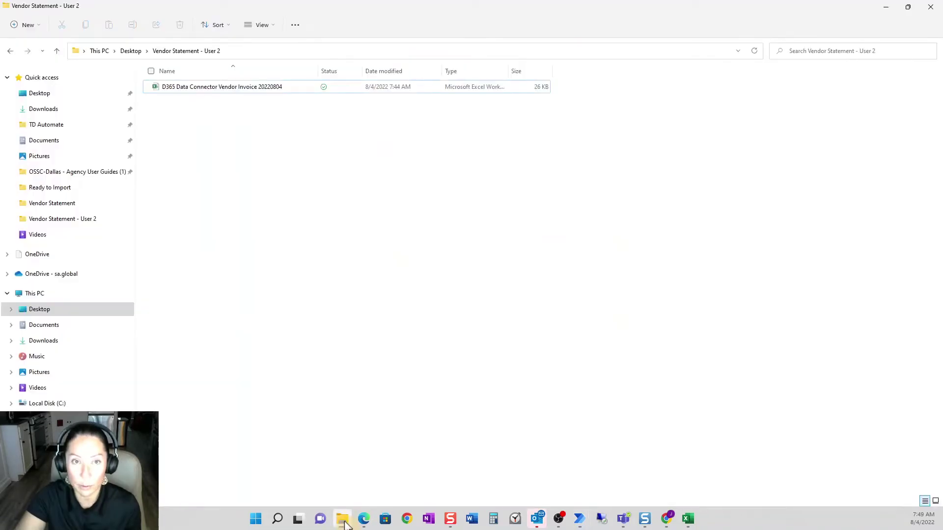
{"action": "left_click", "coordinate": [132, 51]}
{"action": "double_click", "coordinate": [237, 106]}
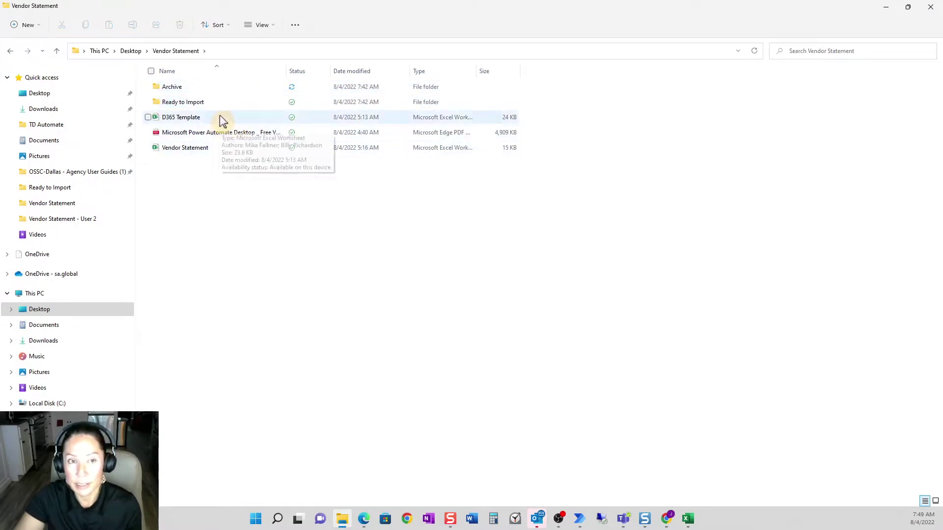
{"action": "double_click", "coordinate": [222, 120]}
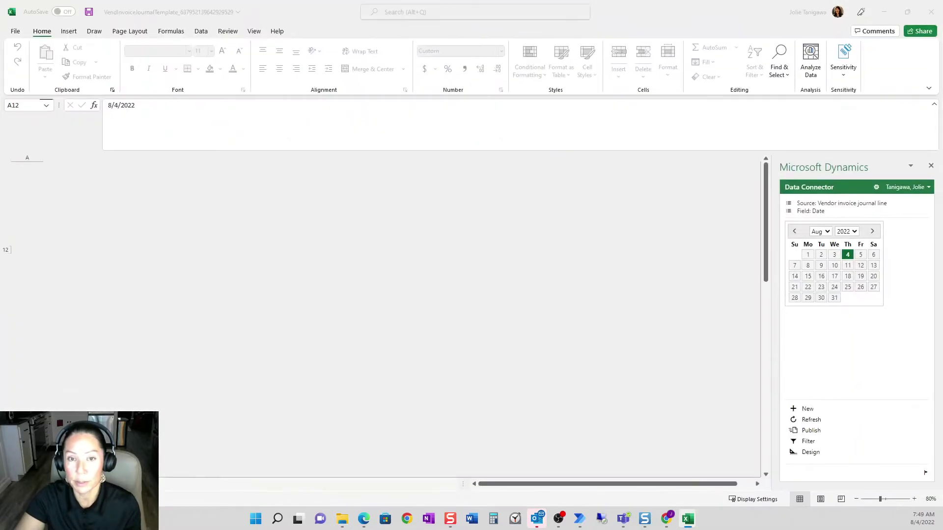
Step: Examine the template's prefilled offset company, offset account type, currency, company and account type columns
{"action": "scroll", "coordinate": [362, 274], "scroll_direction": "up", "scroll_amount": 20}
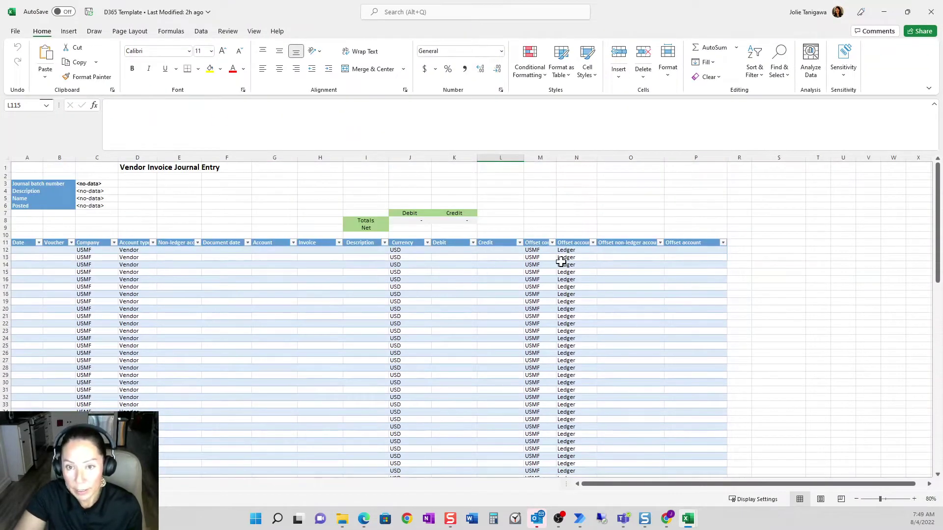
{"action": "left_click_drag", "start_coordinate": [540, 250], "coordinate": [565, 308]}
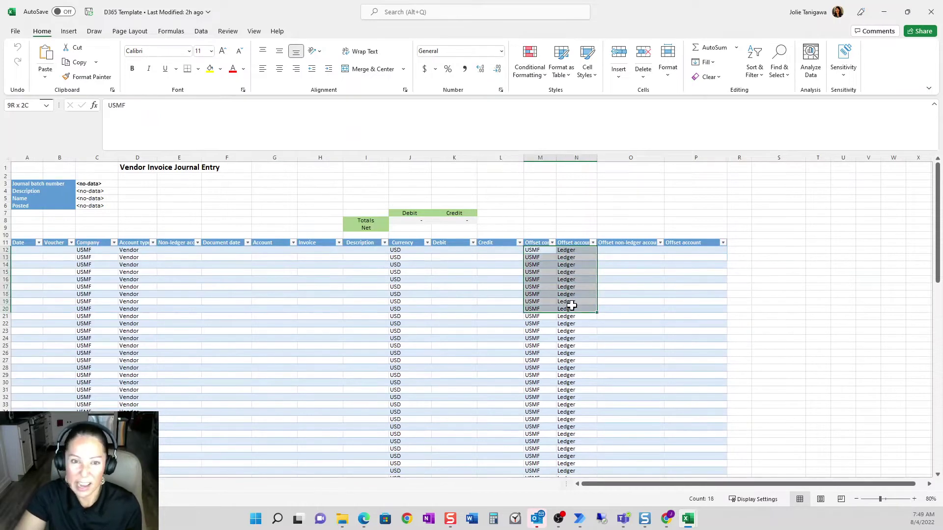
{"action": "left_click", "coordinate": [406, 251]}
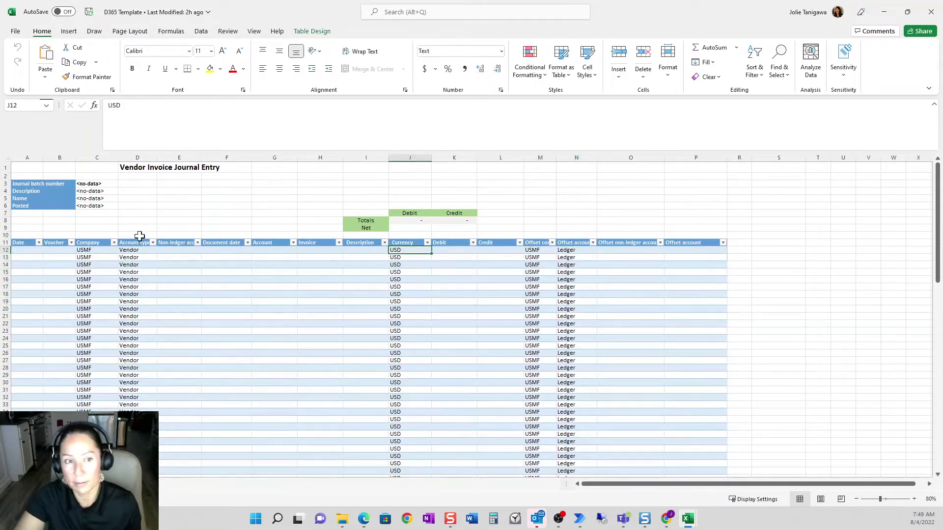
{"action": "left_click_drag", "start_coordinate": [104, 250], "coordinate": [128, 279]}
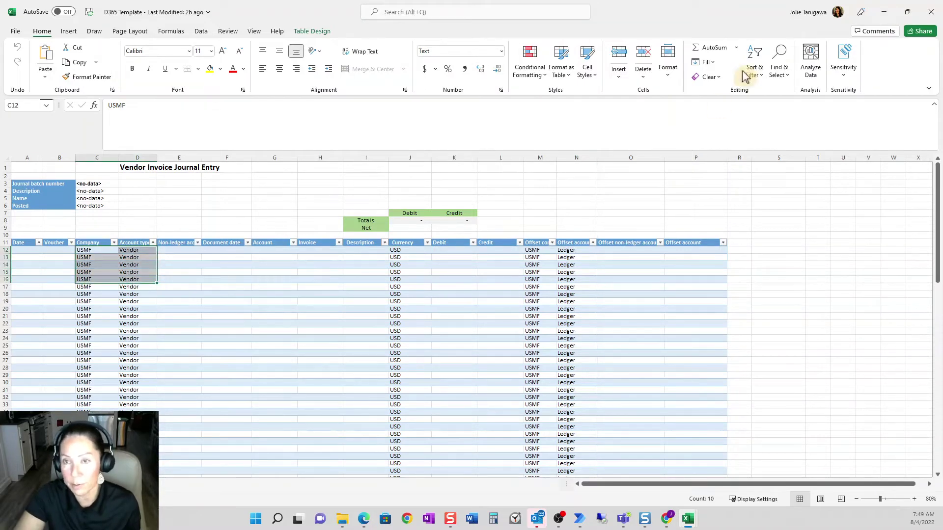
Step: Close the D365 Template and VendInvoiceJournalTemplate workbooks
{"action": "left_click", "coordinate": [931, 16]}
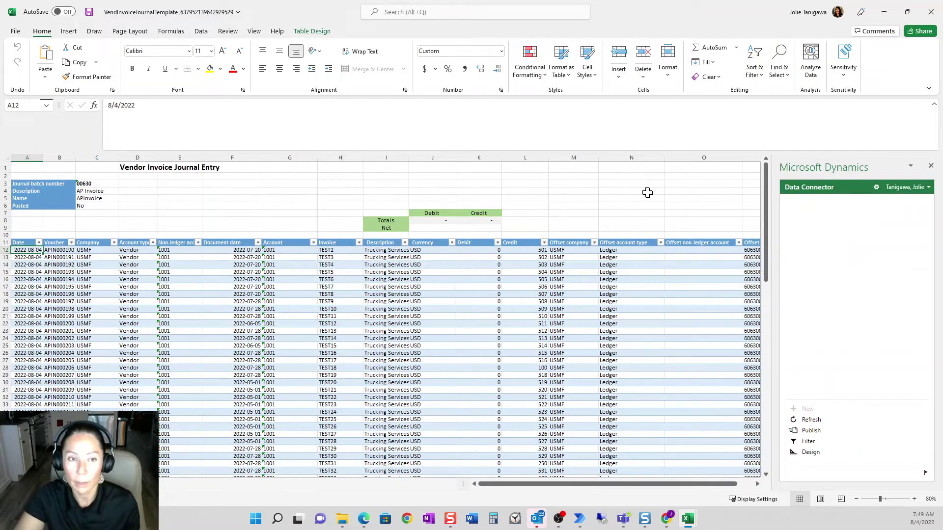
{"action": "left_click", "coordinate": [931, 12]}
{"action": "left_click", "coordinate": [476, 275]}
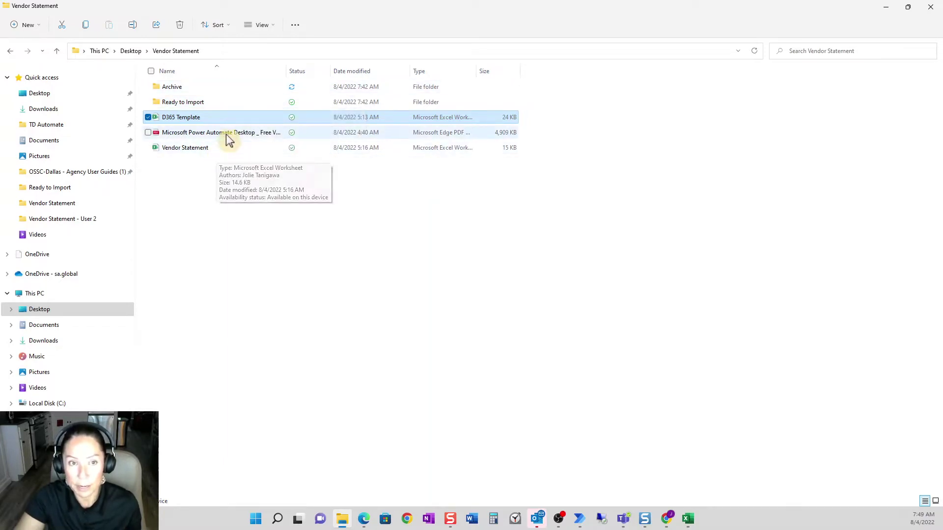
Step: Return to the flow, close the first Launch Excel action's settings, and examine the document path in the second Launch Excel action
{"action": "left_click", "coordinate": [888, 9]}
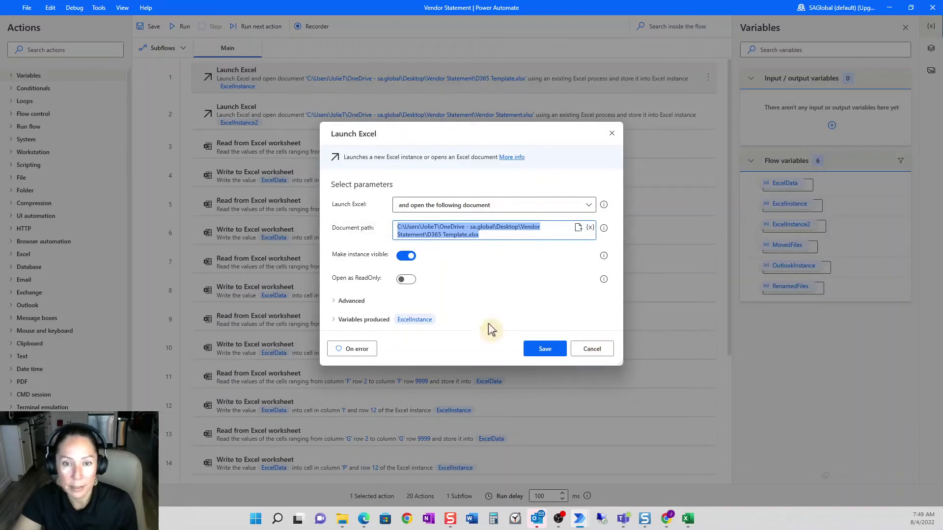
{"action": "left_click", "coordinate": [603, 352]}
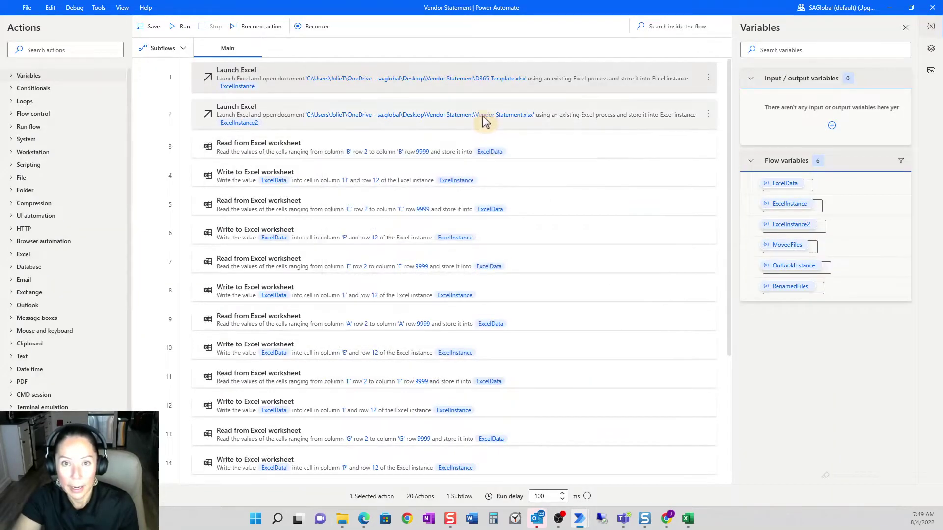
{"action": "double_click", "coordinate": [466, 118]}
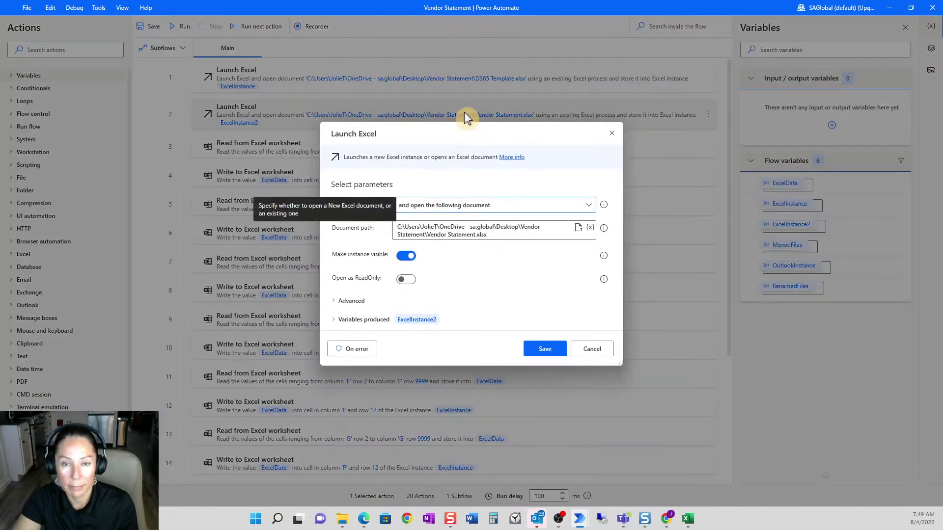
{"action": "left_click", "coordinate": [590, 352]}
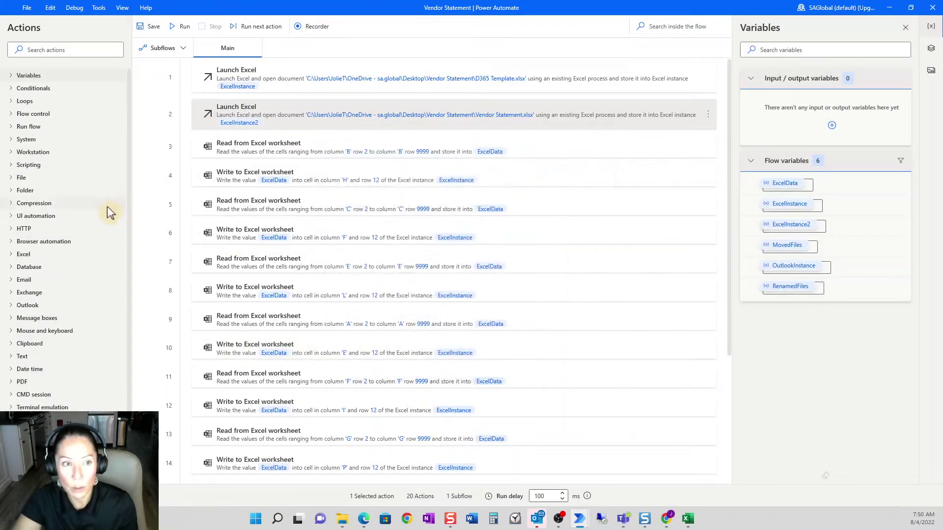
Step: Start adding a Launch Excel action between the two existing ones and discard it without saving
{"action": "left_click", "coordinate": [24, 254]}
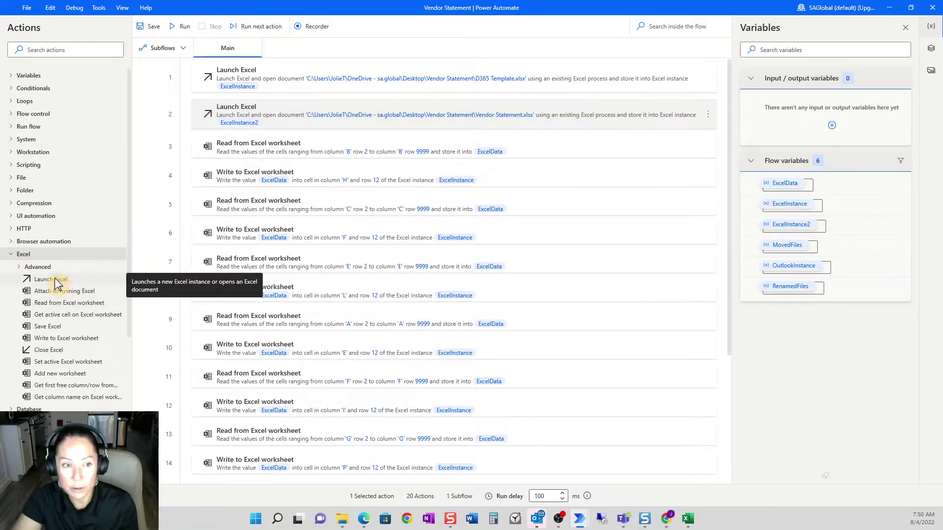
{"action": "left_click_drag", "start_coordinate": [56, 284], "coordinate": [275, 112]}
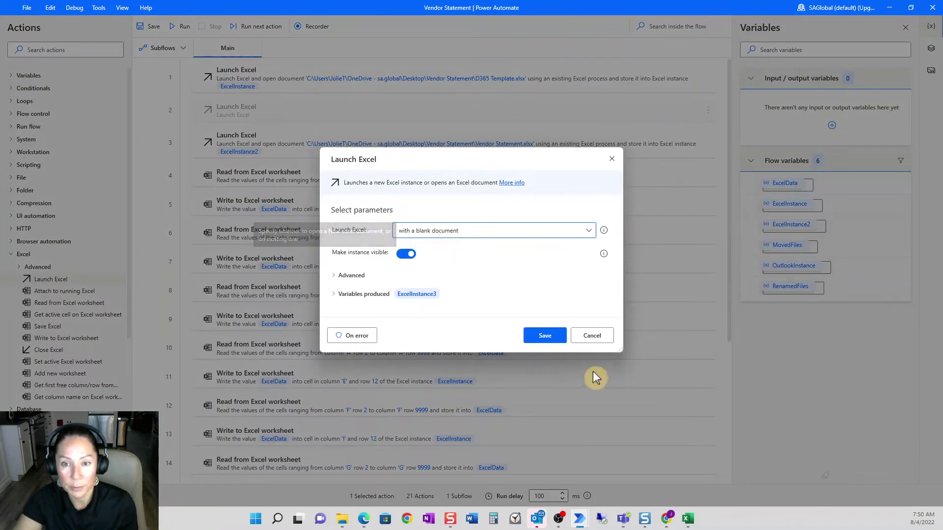
{"action": "left_click", "coordinate": [592, 336]}
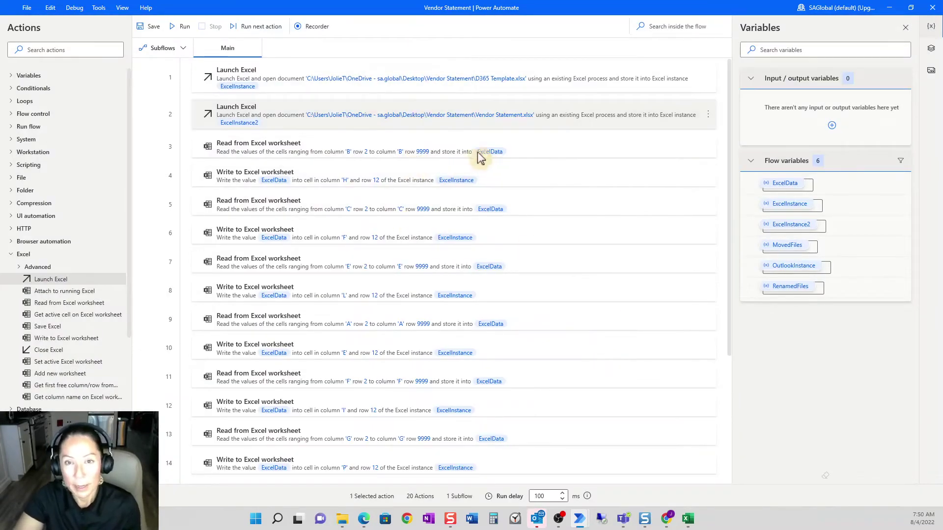
Step: Examine the Excel instance, retrieve mode, and start and end cell settings of the first Read from Excel worksheet action
{"action": "left_click", "coordinate": [246, 89]}
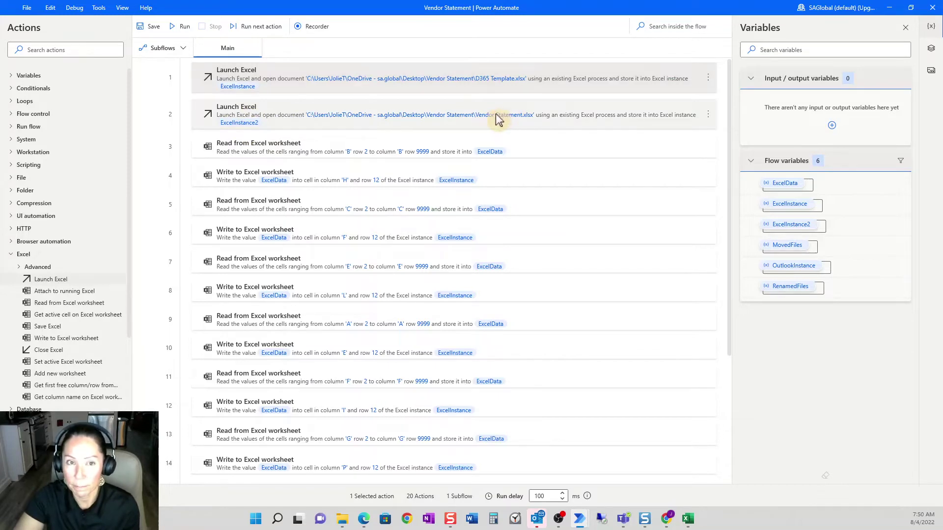
{"action": "left_click", "coordinate": [339, 151]}
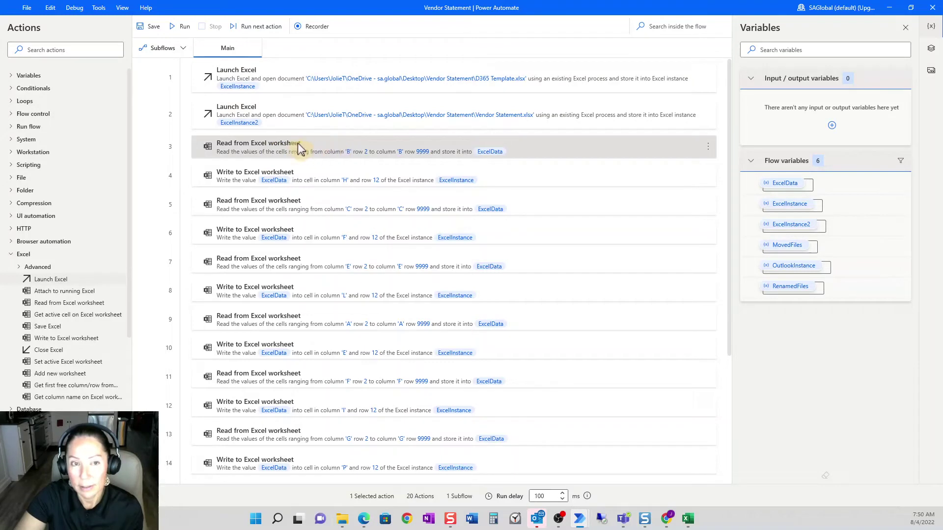
{"action": "double_click", "coordinate": [332, 145]}
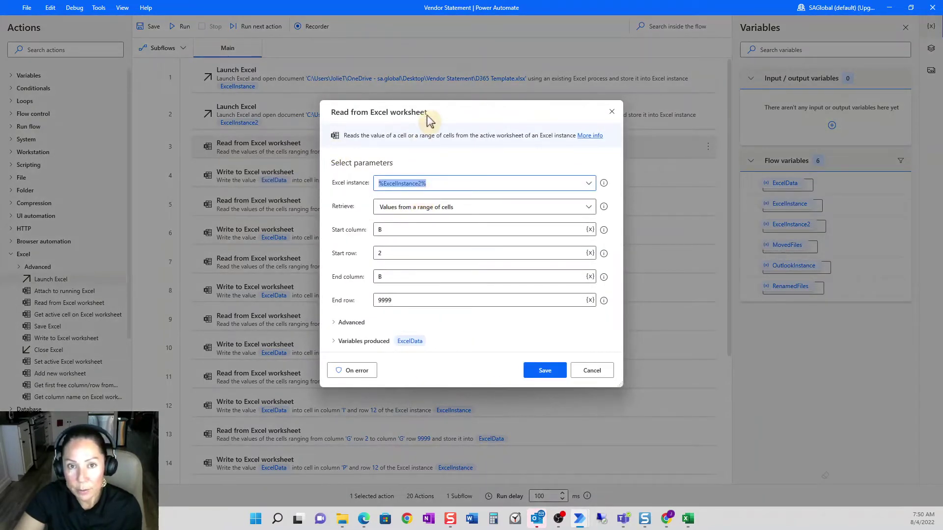
{"action": "left_click_drag", "start_coordinate": [427, 118], "coordinate": [410, 163]}
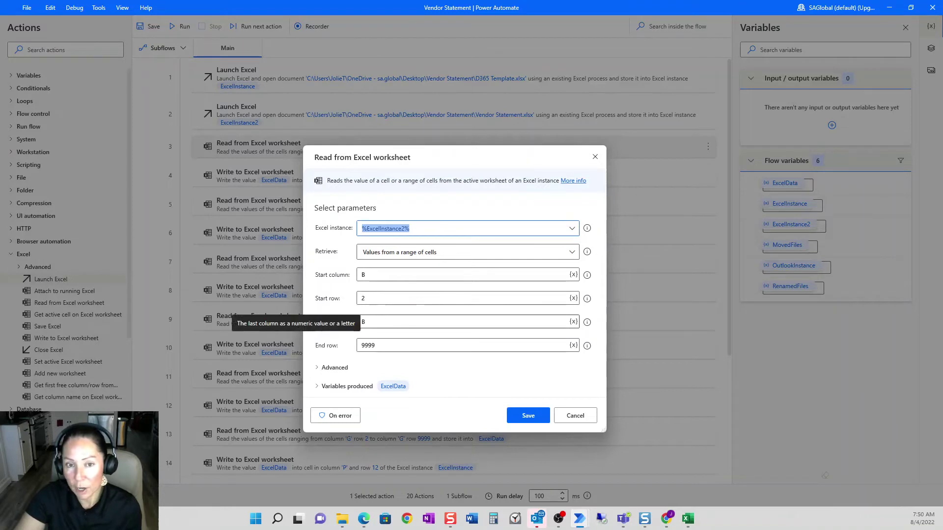
{"action": "left_click", "coordinate": [380, 346]}
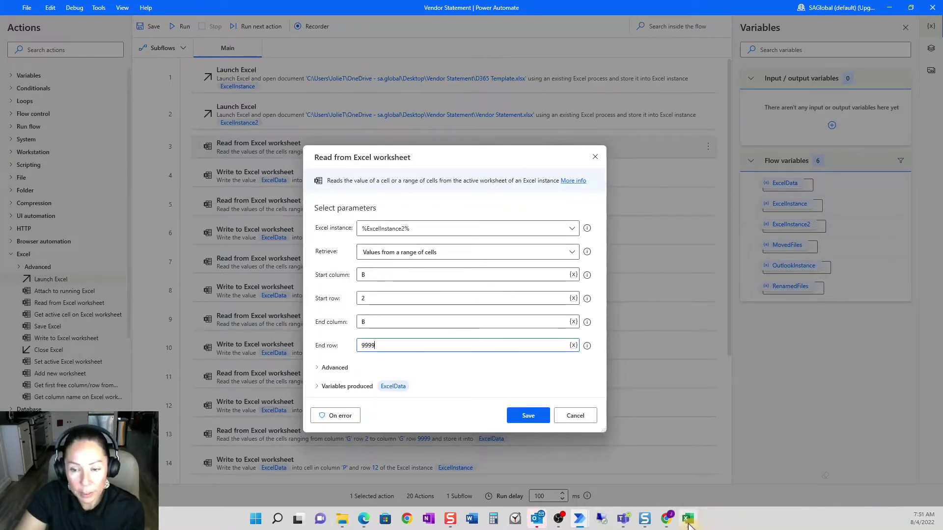
Step: Switch to File Explorer, open the Vendor Statement workbook, and select its Invoice Number column
{"action": "left_click", "coordinate": [342, 519]}
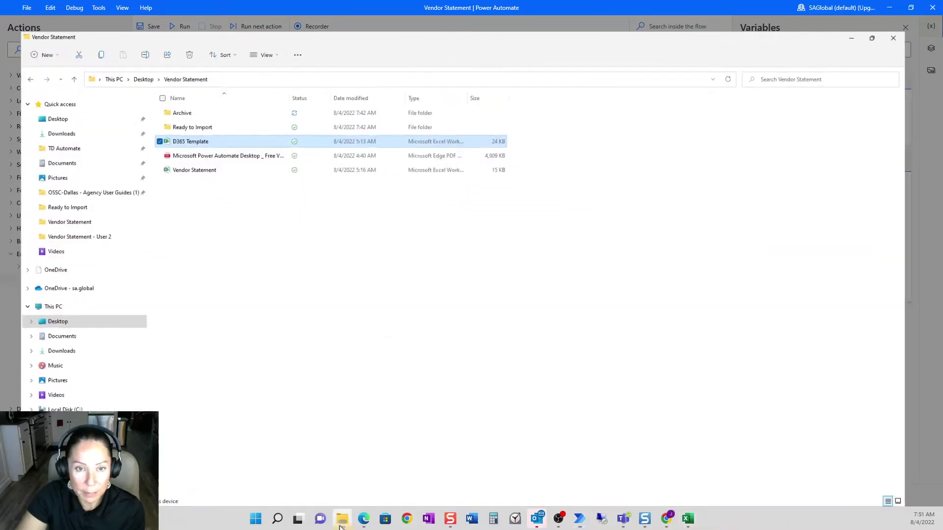
{"action": "double_click", "coordinate": [244, 149]}
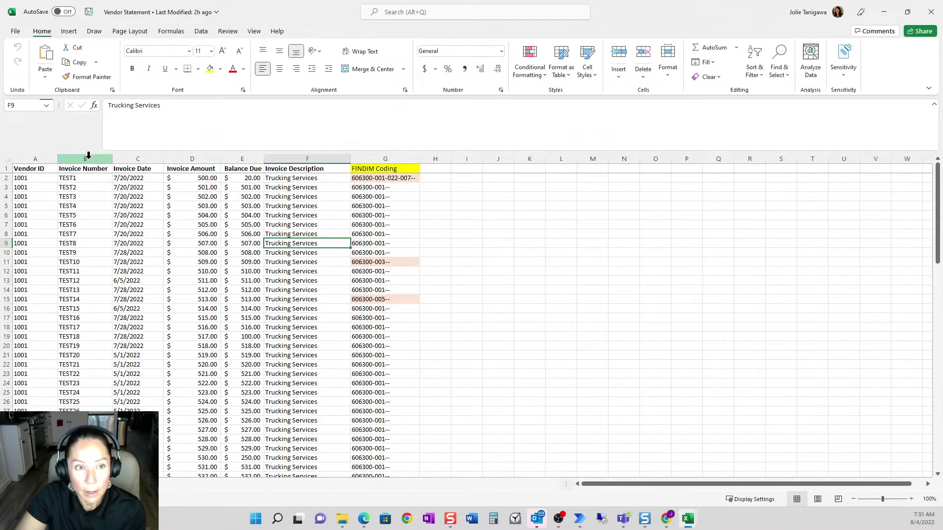
{"action": "left_click", "coordinate": [89, 156]}
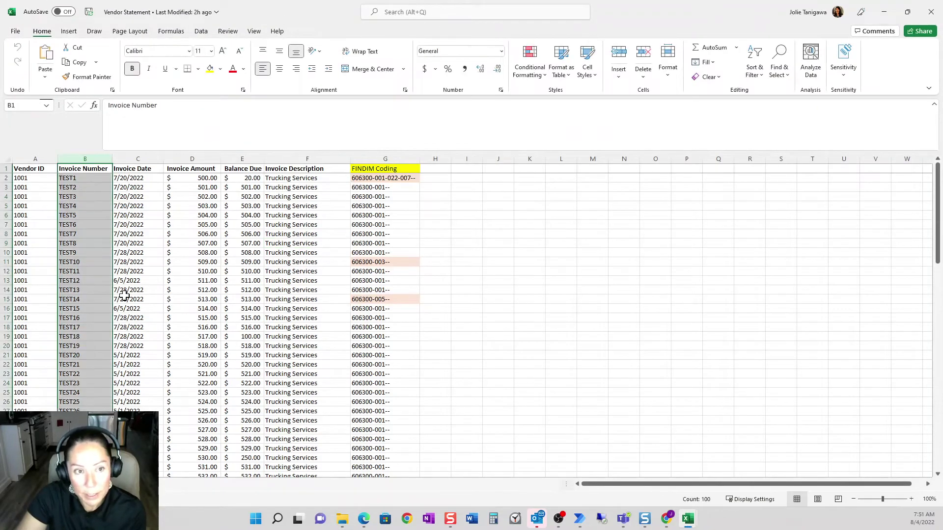
Step: Switch to the D365 Data Connector Vendor Invoice 20220804 workbook and locate column H, which holds the invoice numbers
{"action": "left_click", "coordinate": [690, 524]}
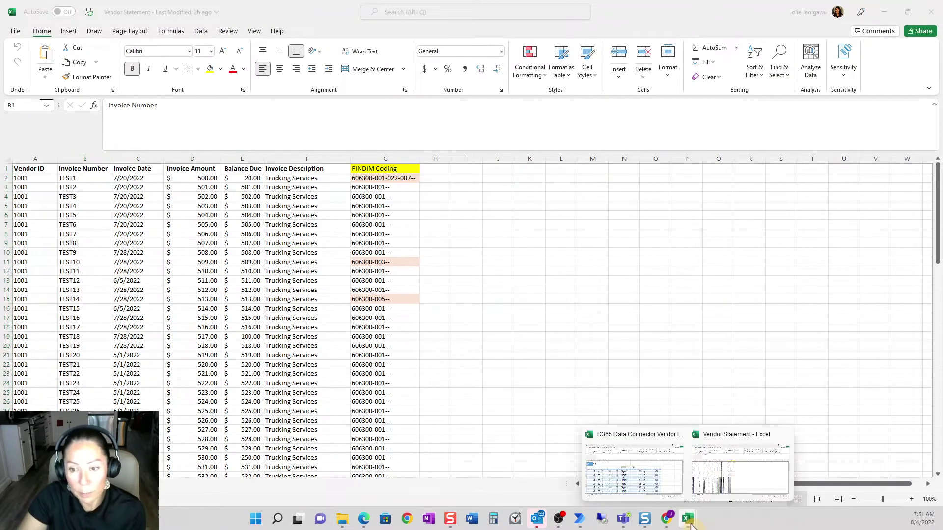
{"action": "left_click", "coordinate": [648, 470]}
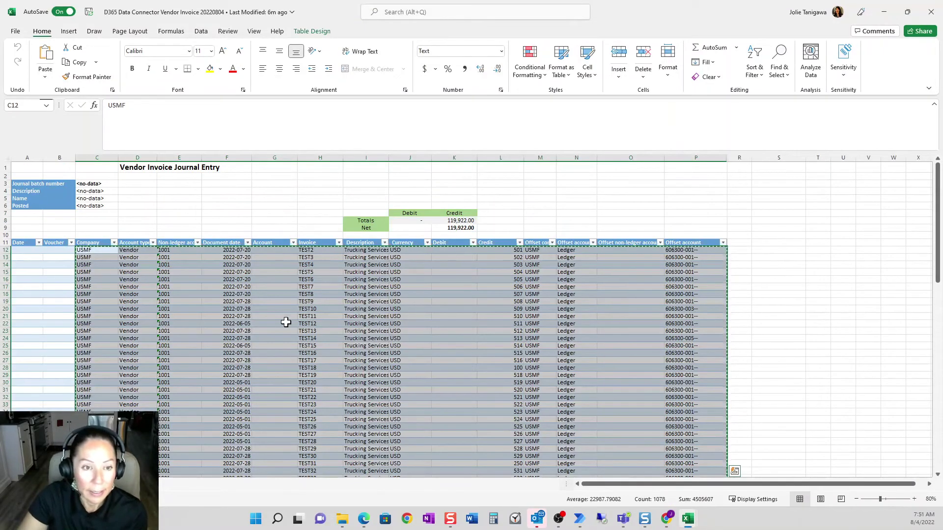
{"action": "left_click_drag", "start_coordinate": [636, 15], "coordinate": [482, 9]}
{"action": "left_click", "coordinate": [501, 272]}
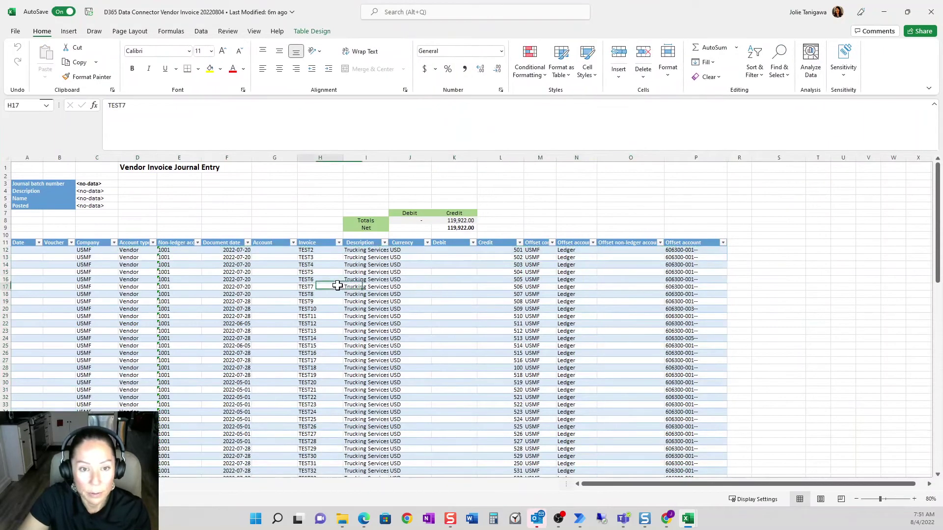
{"action": "left_click", "coordinate": [324, 157]}
Step: Switch back to the Vendor Statement flow and recheck the first Read from Excel worksheet action, leaving its settings without saving
{"action": "left_click", "coordinate": [583, 523]}
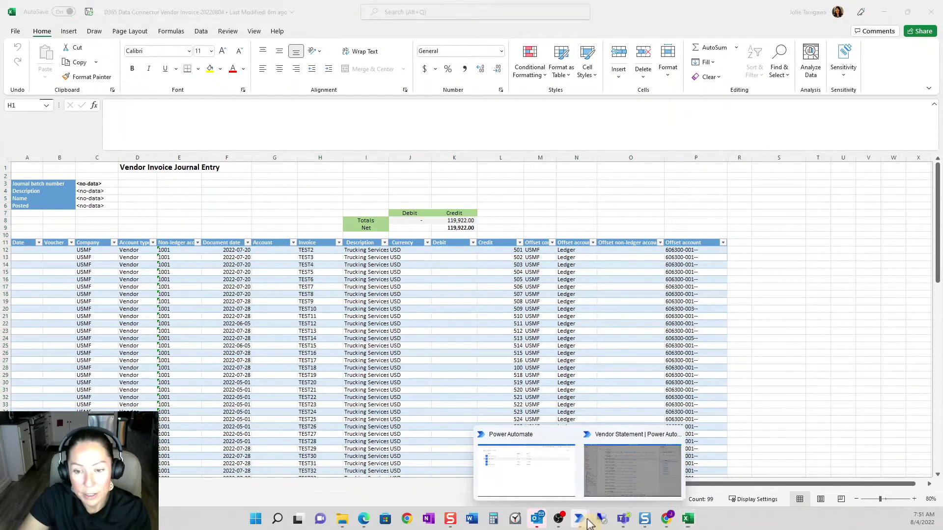
{"action": "left_click", "coordinate": [608, 486]}
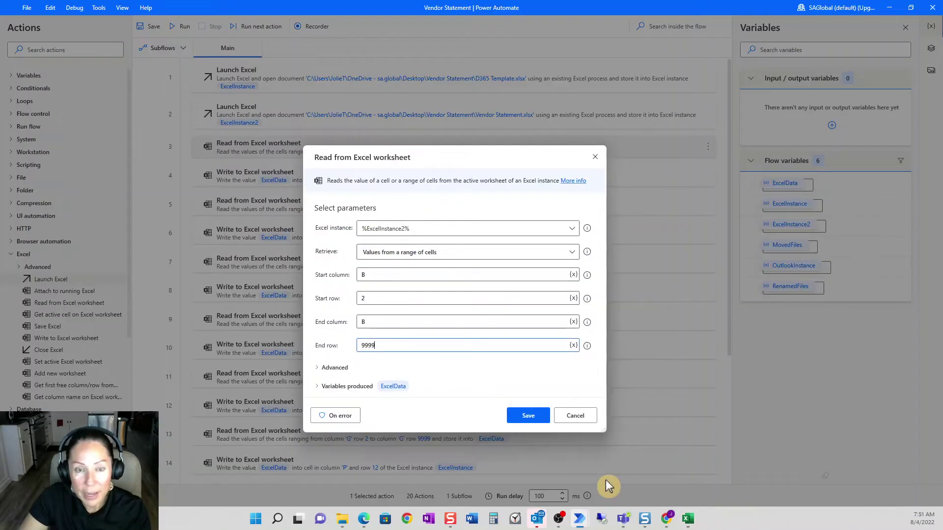
{"action": "left_click", "coordinate": [574, 417]}
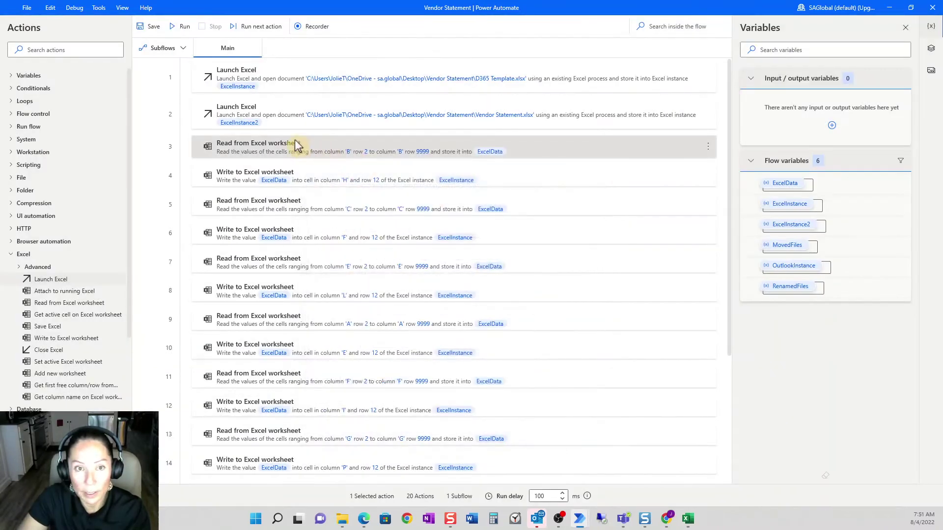
{"action": "left_click", "coordinate": [331, 181]}
{"action": "left_click", "coordinate": [344, 153]}
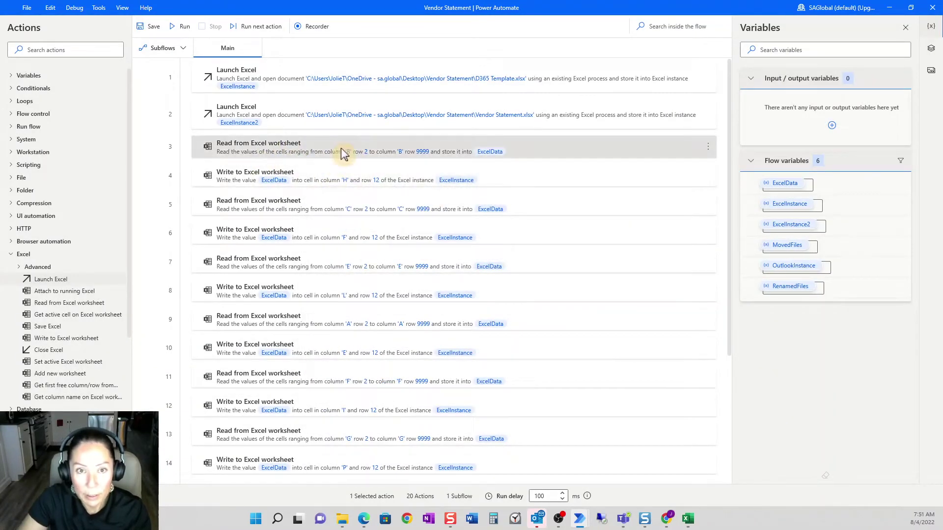
{"action": "double_click", "coordinate": [344, 152]}
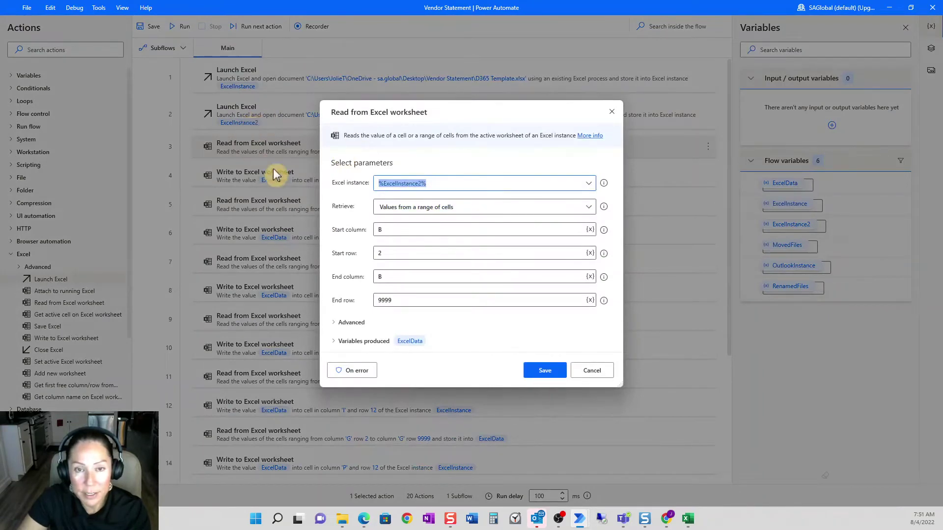
{"action": "left_click", "coordinate": [592, 370]}
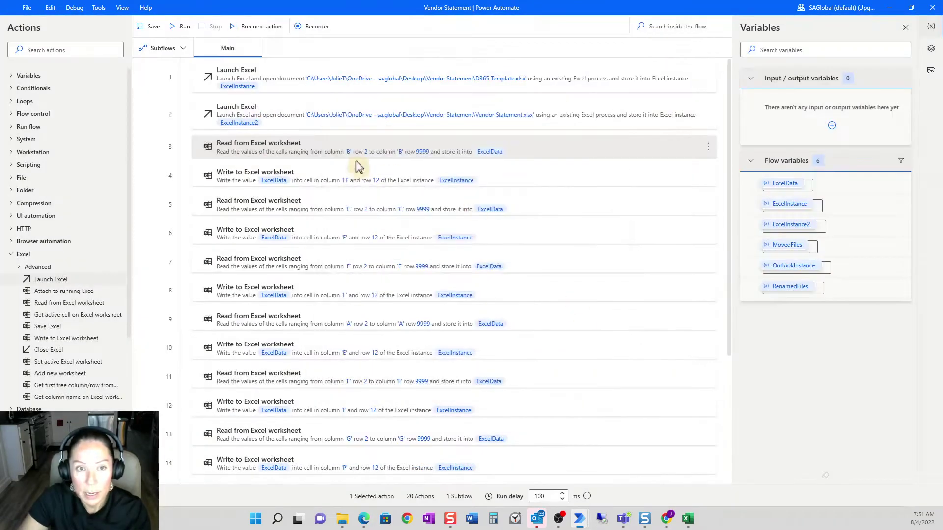
Step: Examine the first Write to Excel worksheet action's column, row and write mode options, and review the next read and write pair
{"action": "left_click", "coordinate": [309, 176]}
{"action": "double_click", "coordinate": [309, 177]}
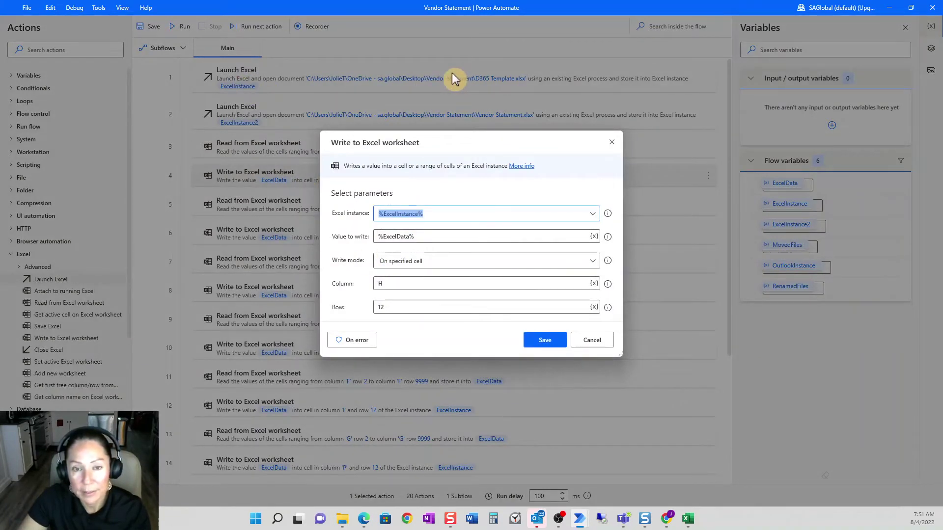
{"action": "left_click", "coordinate": [399, 284]}
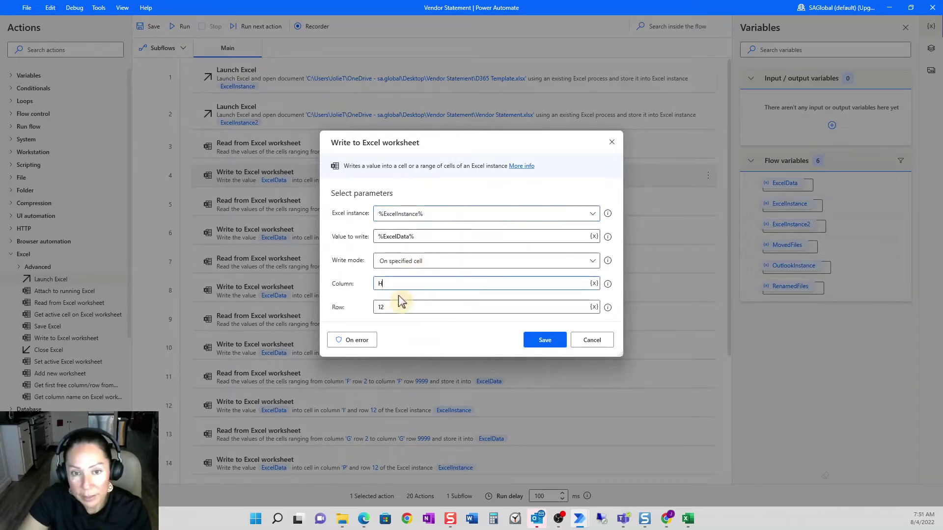
{"action": "left_click", "coordinate": [395, 308]}
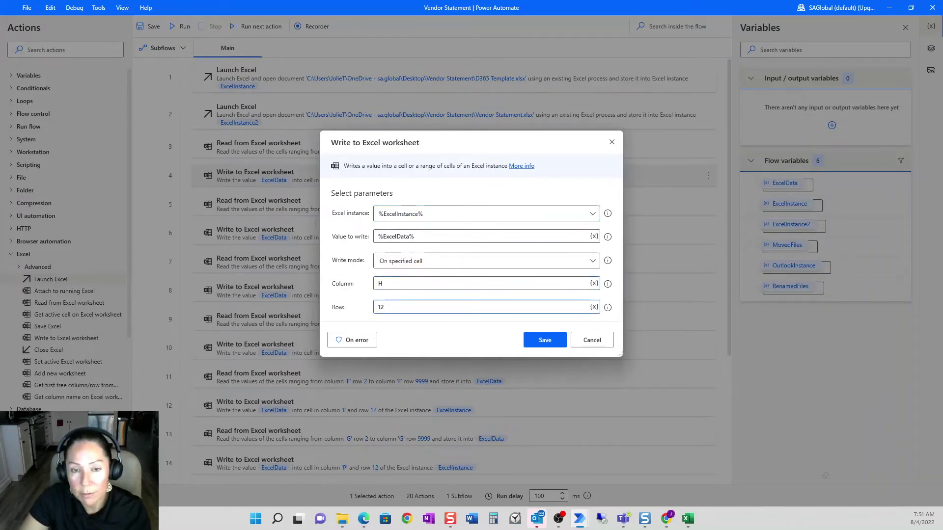
{"action": "left_click", "coordinate": [593, 262]}
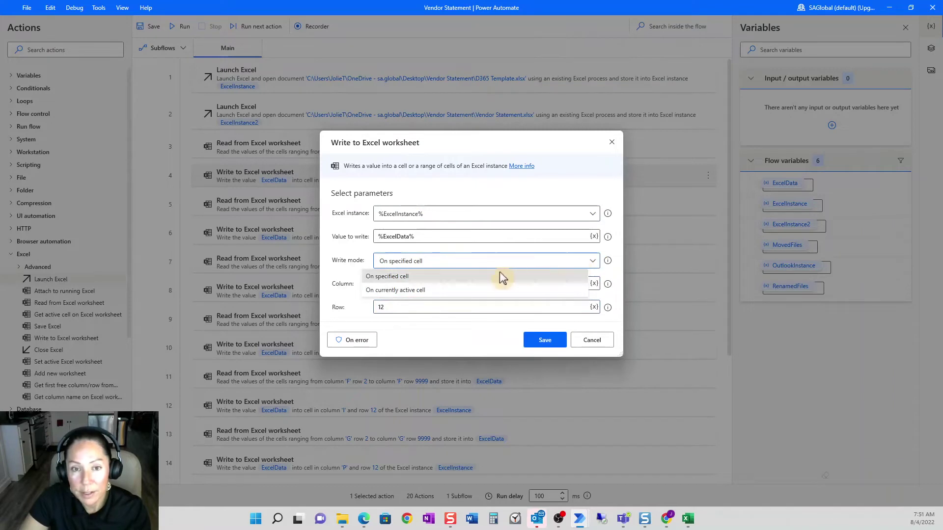
{"action": "left_click", "coordinate": [444, 274]}
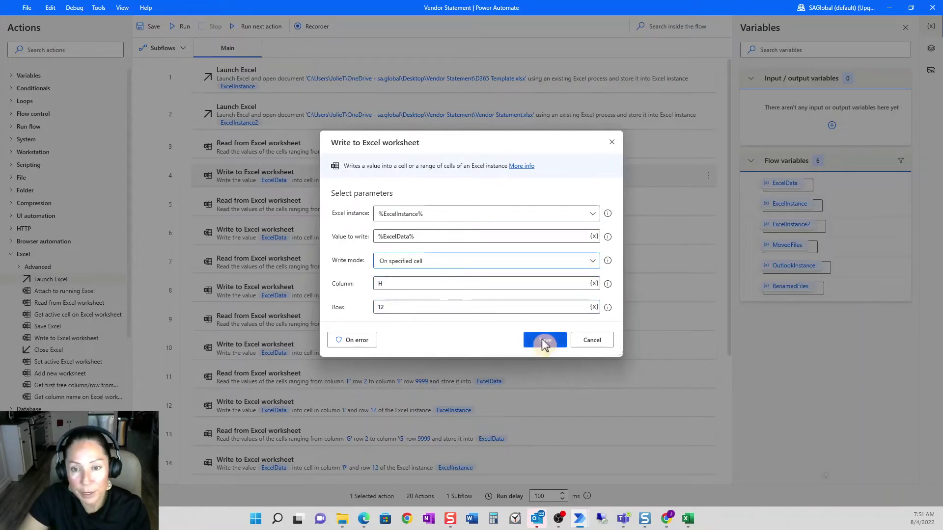
{"action": "left_click", "coordinate": [604, 344]}
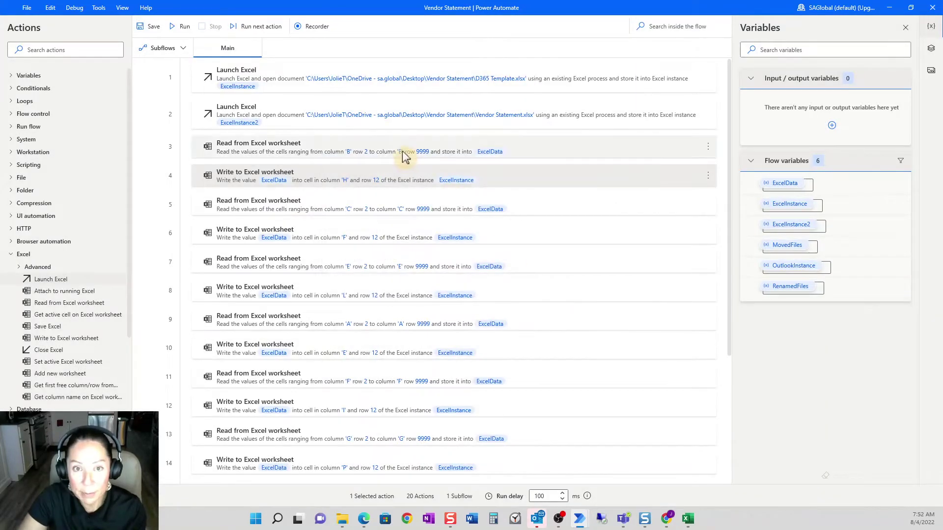
{"action": "left_click", "coordinate": [402, 182]}
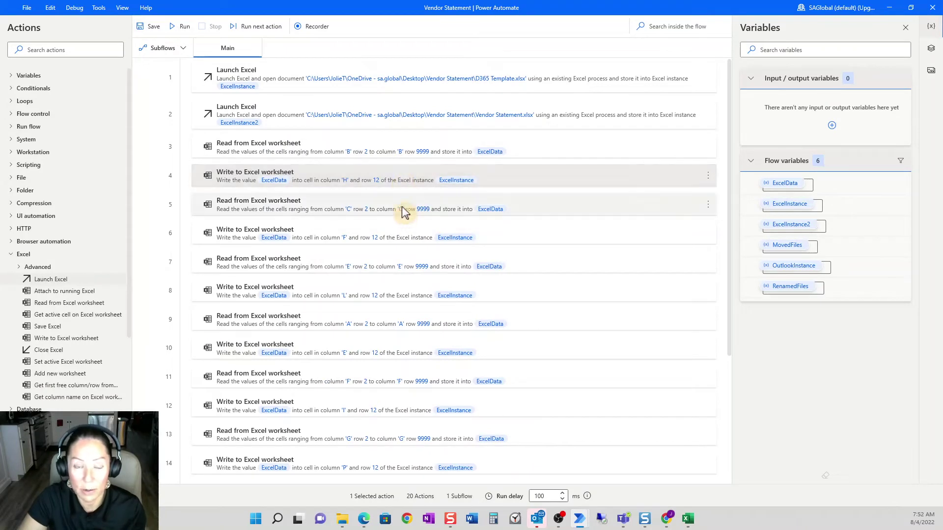
{"action": "left_click", "coordinate": [362, 237]}
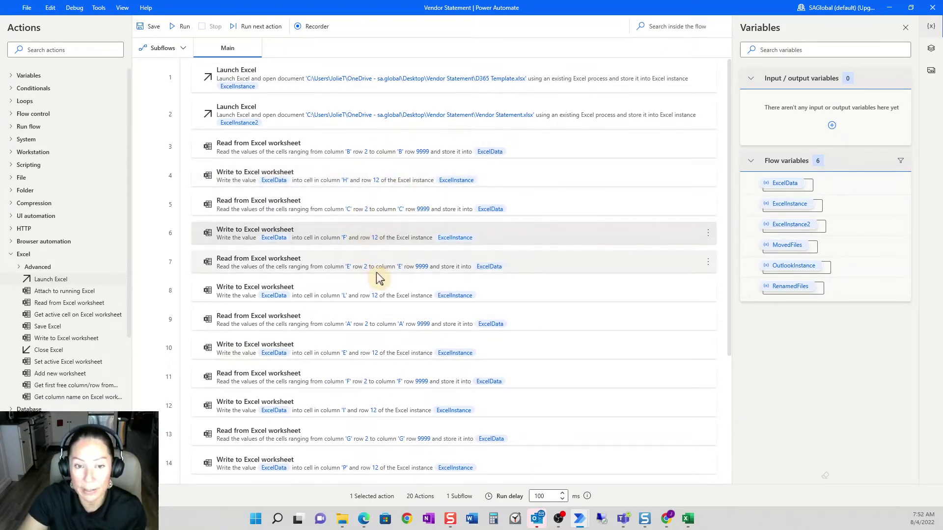
Step: Switch to the Vendor Statement workbook in Excel and select its Balance Due column
{"action": "mouse_move", "coordinate": [689, 521]}
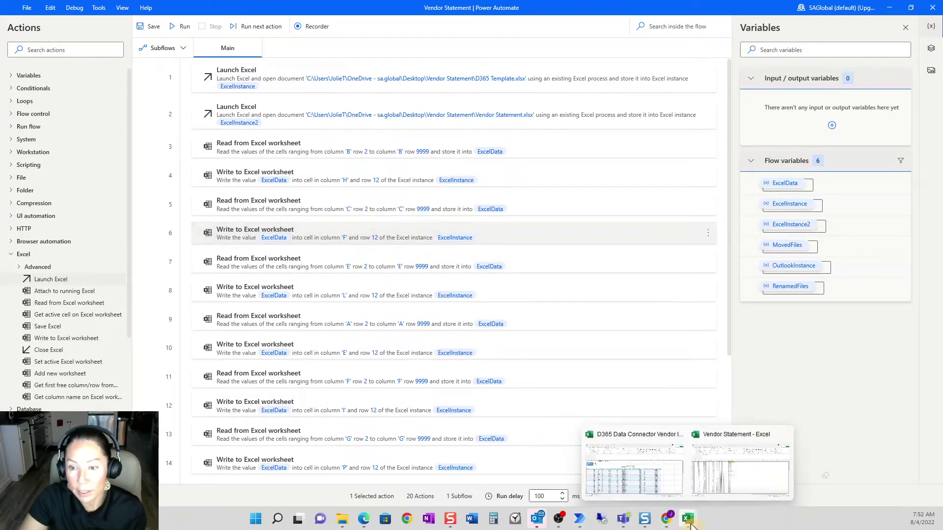
{"action": "left_click", "coordinate": [737, 469]}
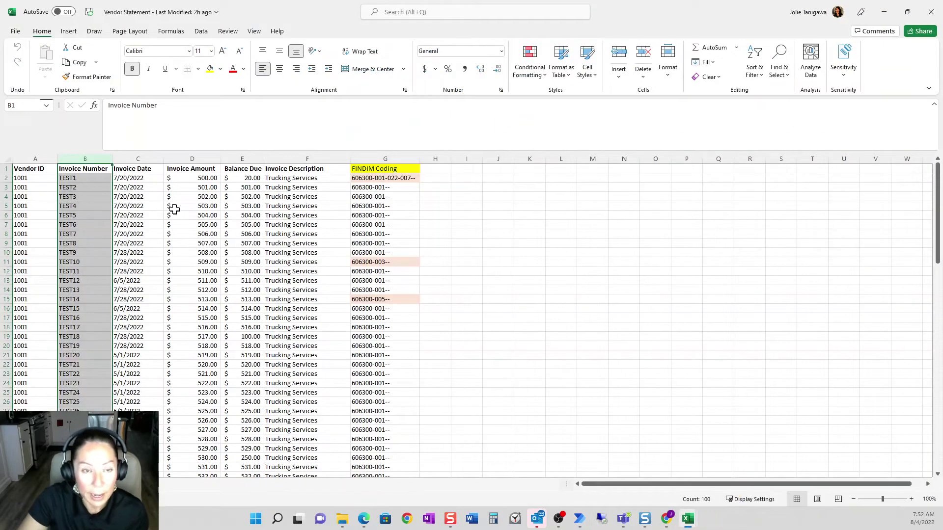
{"action": "left_click", "coordinate": [211, 215]}
{"action": "left_click", "coordinate": [242, 165]}
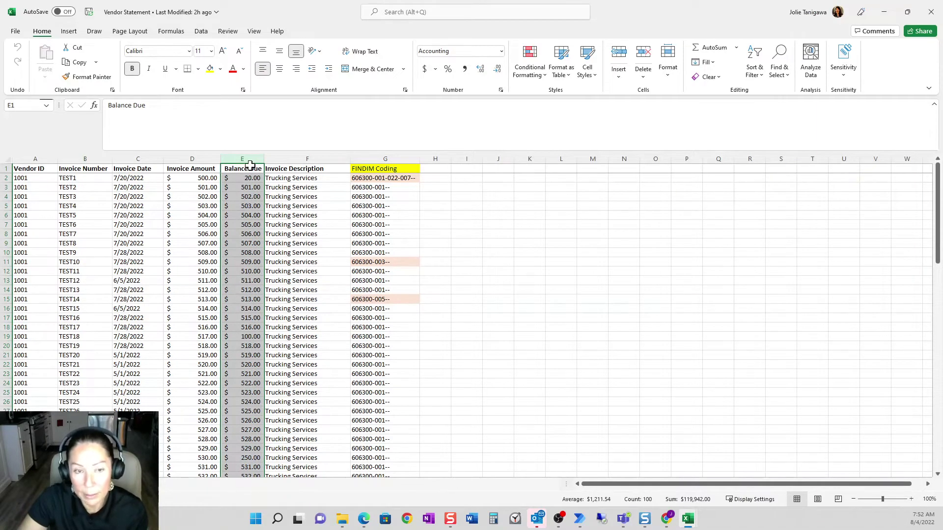
Step: Compare the Invoice Amount and Balance Due columns, and locate the Credit column L in the D365 Data Connector Vendor Invoice 20220804 workbook
{"action": "left_click", "coordinate": [198, 160]}
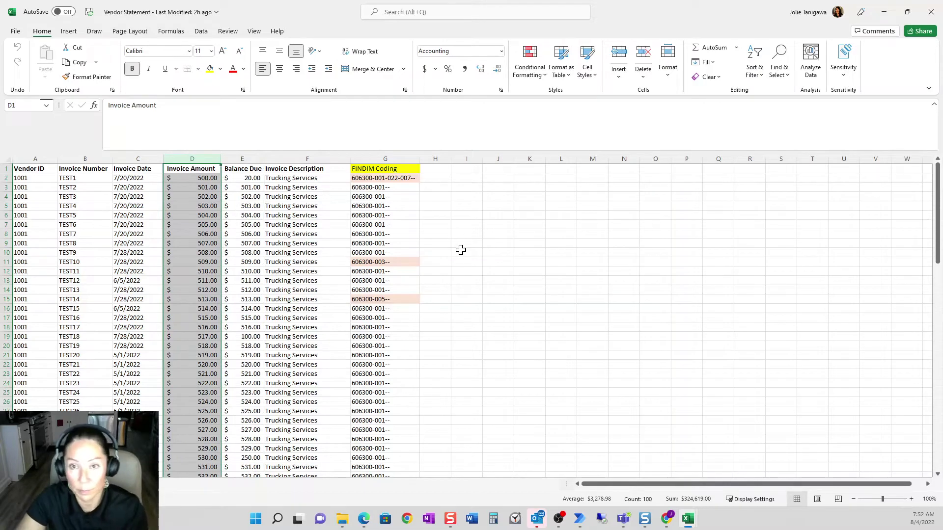
{"action": "left_click", "coordinate": [250, 158]}
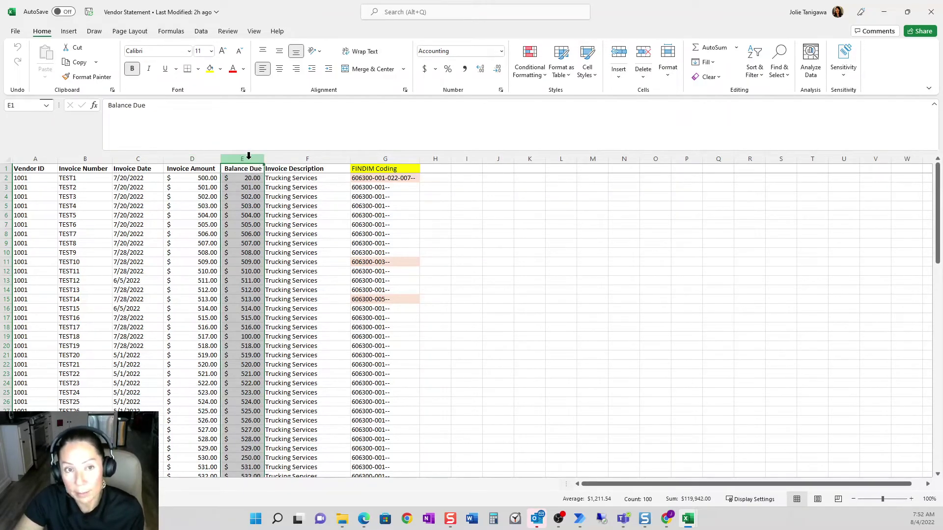
{"action": "mouse_move", "coordinate": [688, 518]}
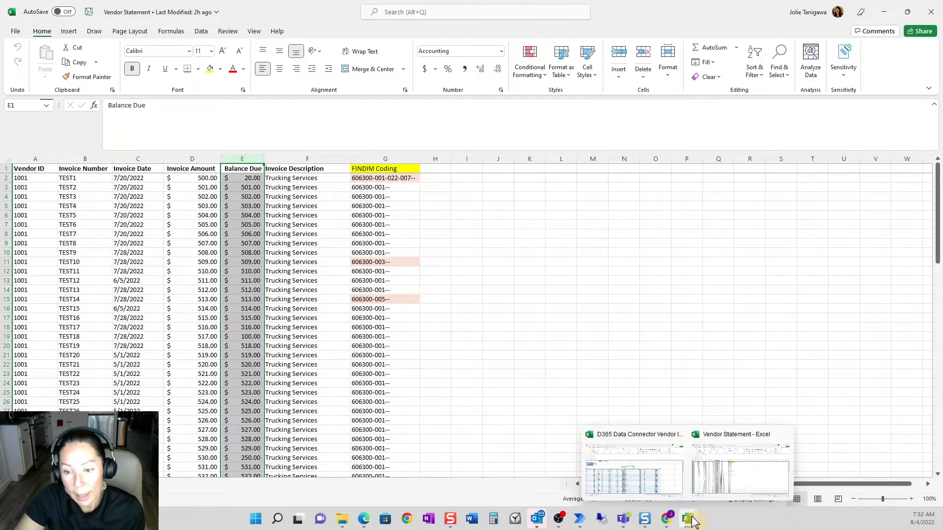
{"action": "left_click", "coordinate": [666, 441]}
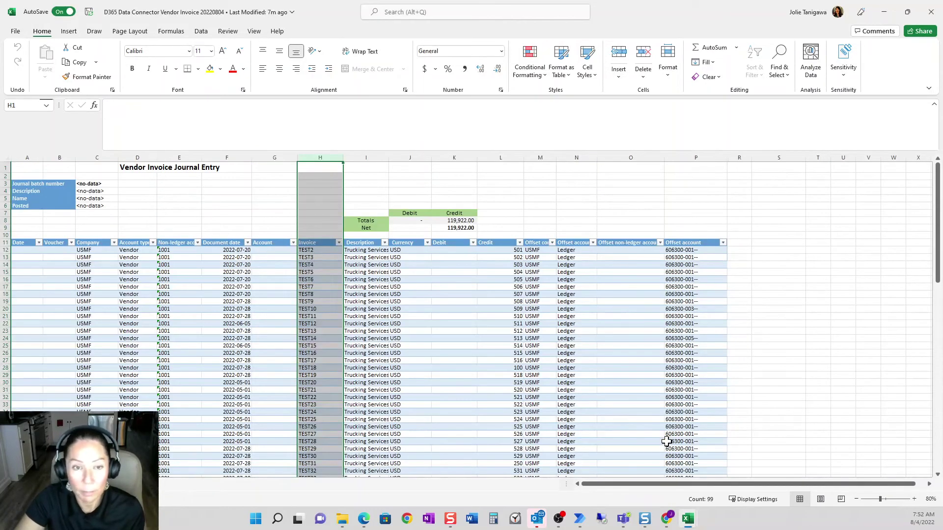
{"action": "left_click", "coordinate": [496, 158]}
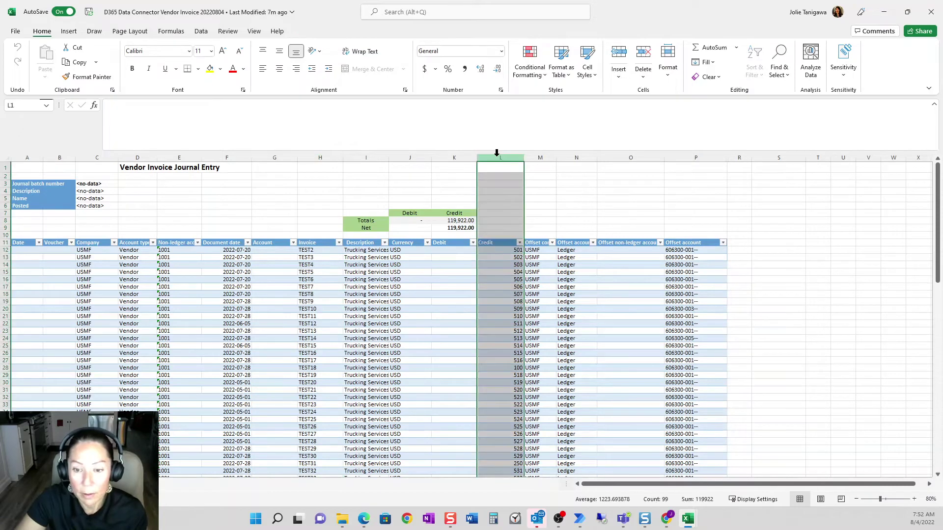
Step: Switch to the Vendor Statement flow in Power Automate and review the remaining Read from and Write to Excel worksheet pairs through action 14
{"action": "mouse_move", "coordinate": [579, 520]}
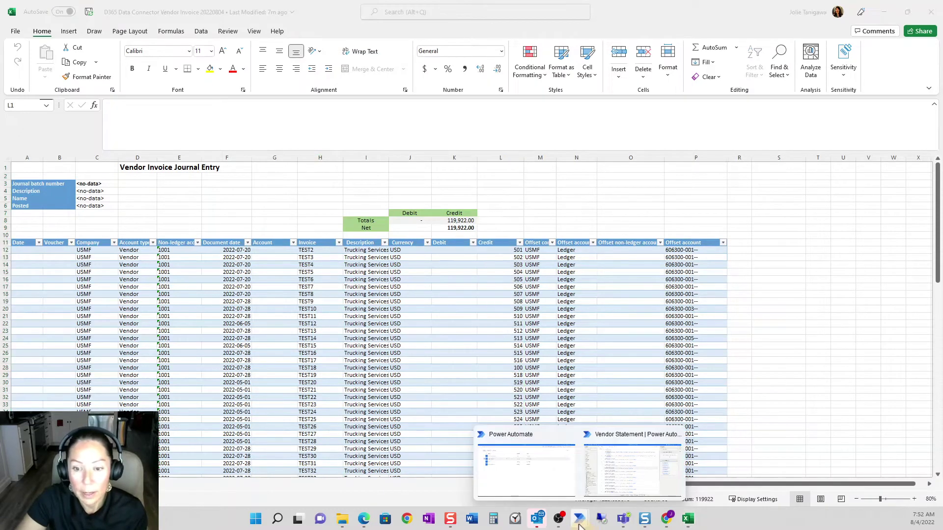
{"action": "left_click", "coordinate": [608, 482]}
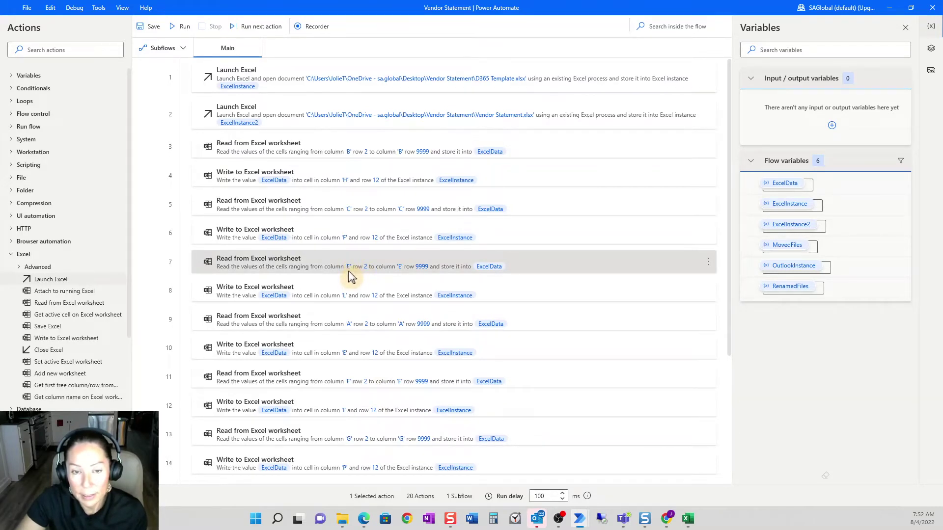
{"action": "left_click", "coordinate": [364, 294]}
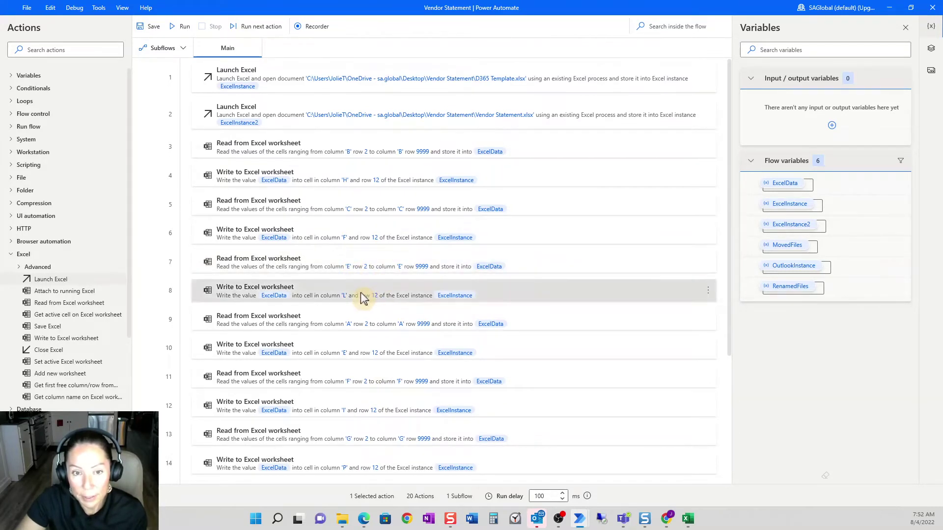
{"action": "left_click", "coordinate": [368, 325]}
{"action": "left_click", "coordinate": [371, 350]}
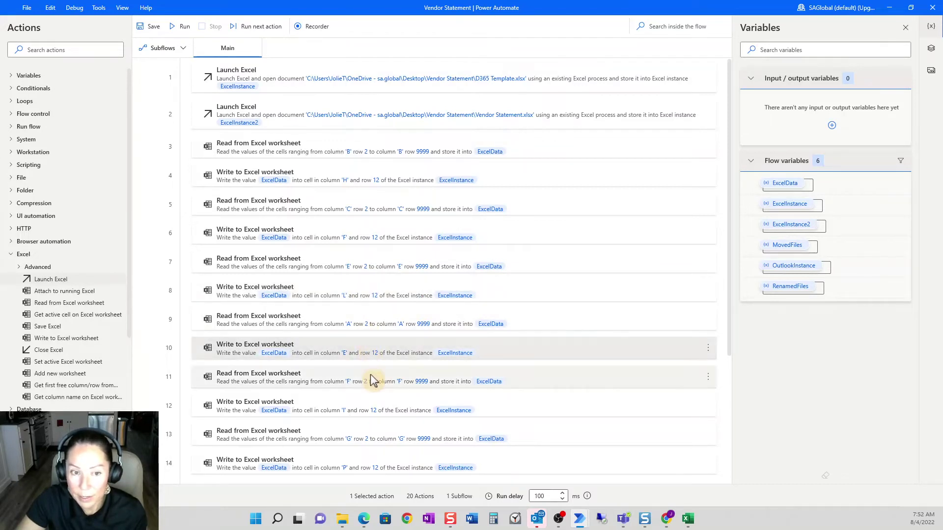
{"action": "left_click", "coordinate": [372, 382]}
{"action": "left_click", "coordinate": [369, 406]}
{"action": "scroll", "coordinate": [370, 403], "scroll_direction": "down", "scroll_amount": 5}
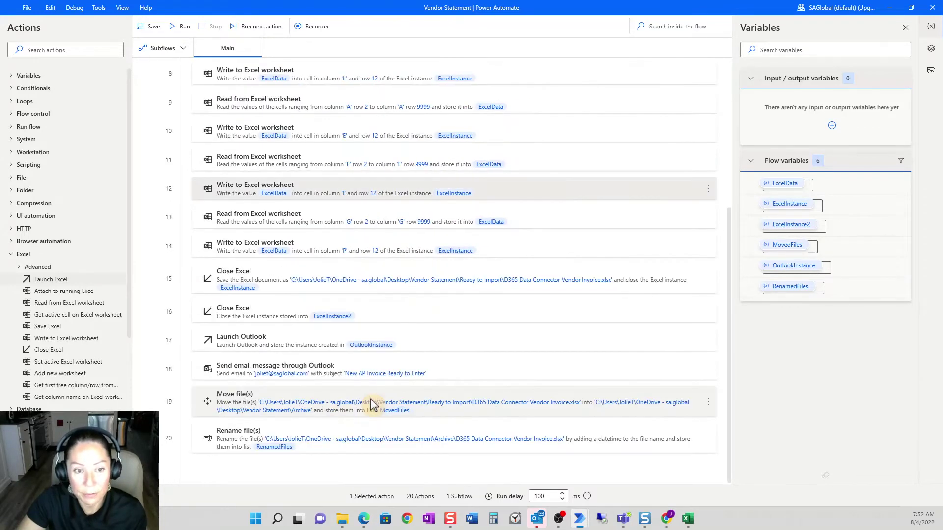
{"action": "left_click", "coordinate": [348, 227]}
{"action": "left_click", "coordinate": [346, 245]}
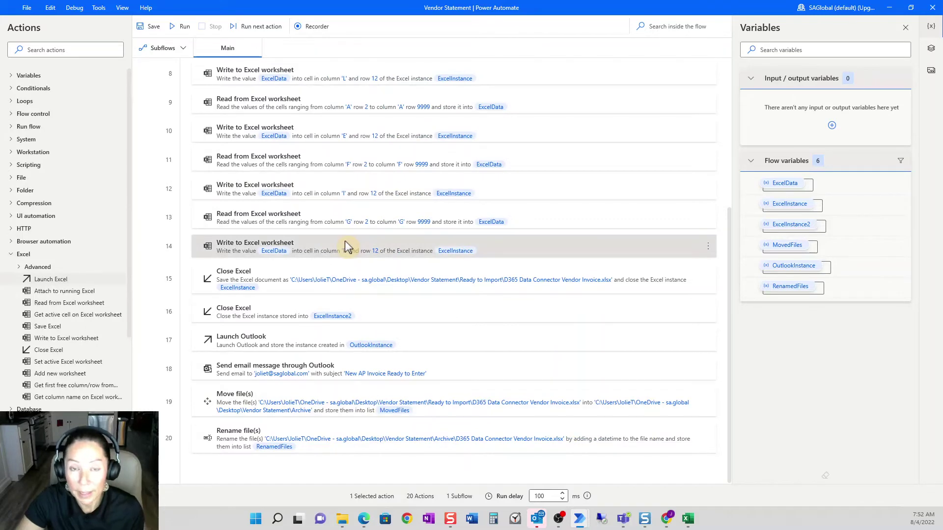
Step: Check the filled journal columns in the D365 Data Connector Vendor Invoice 20220804 workbook and return to the Vendor Statement flow
{"action": "mouse_move", "coordinate": [689, 520]}
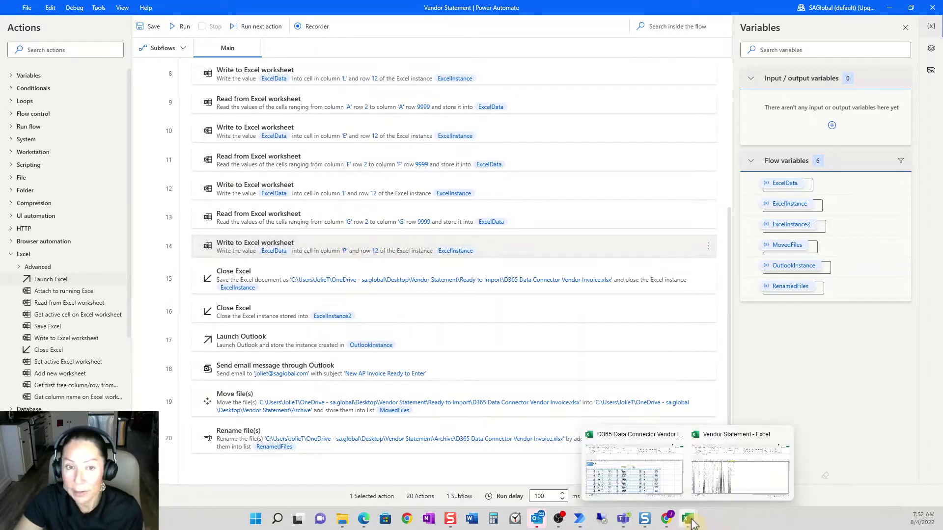
{"action": "left_click", "coordinate": [633, 467]}
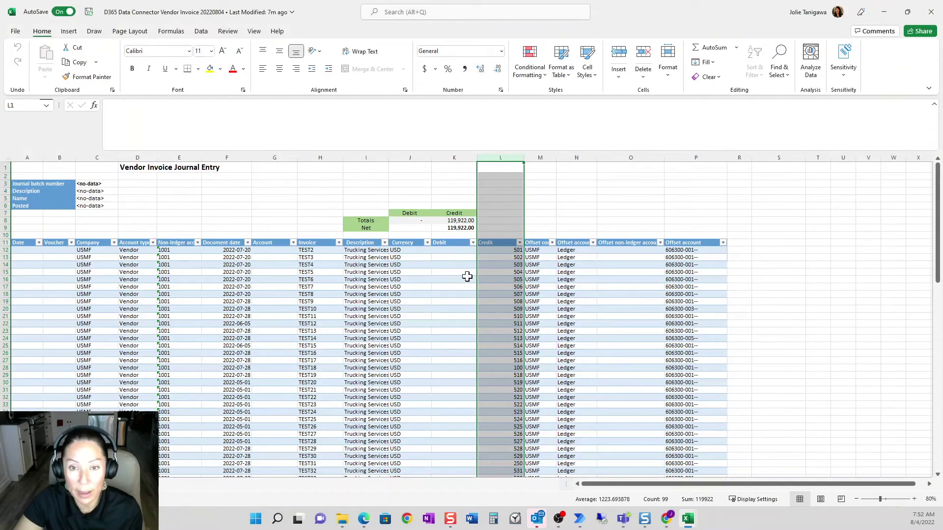
{"action": "left_click", "coordinate": [883, 12]}
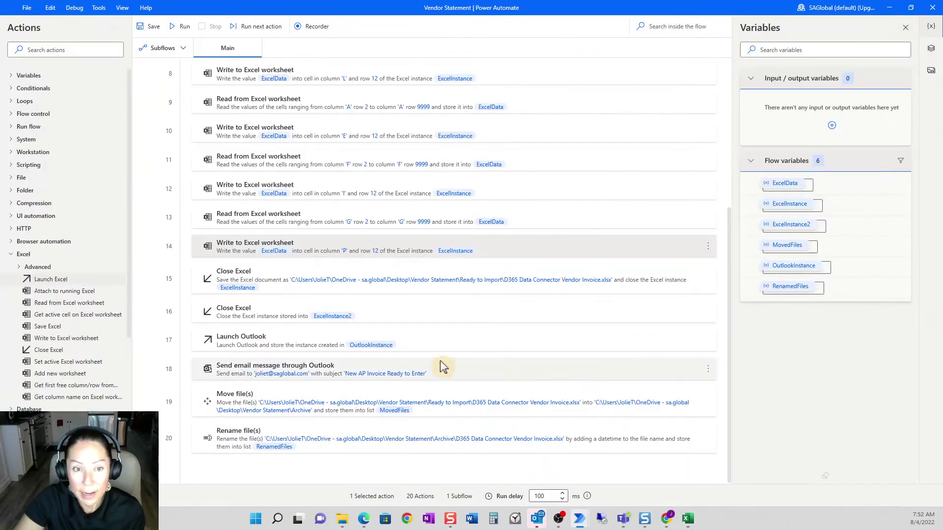
Step: Examine the first Close Excel action's parameters and its options for saving before closing, leaving them without saving
{"action": "left_click", "coordinate": [397, 269]}
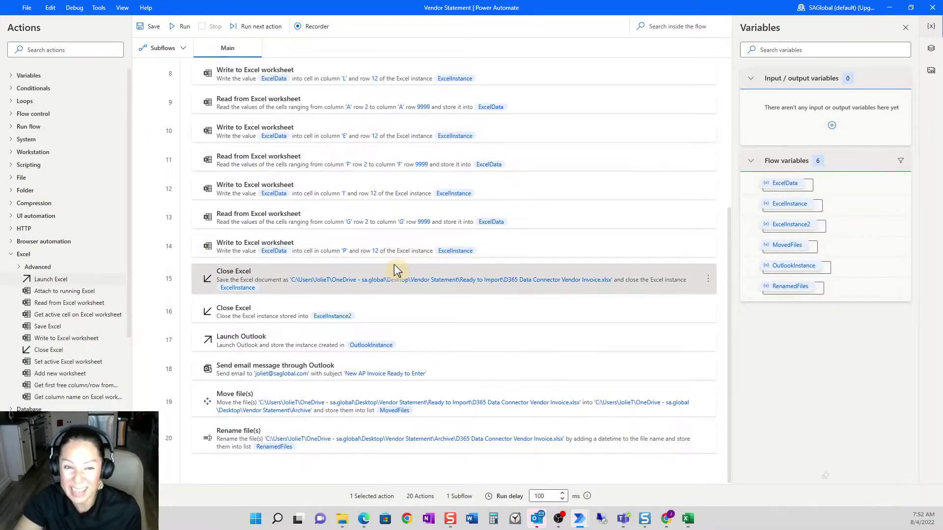
{"action": "double_click", "coordinate": [399, 275]}
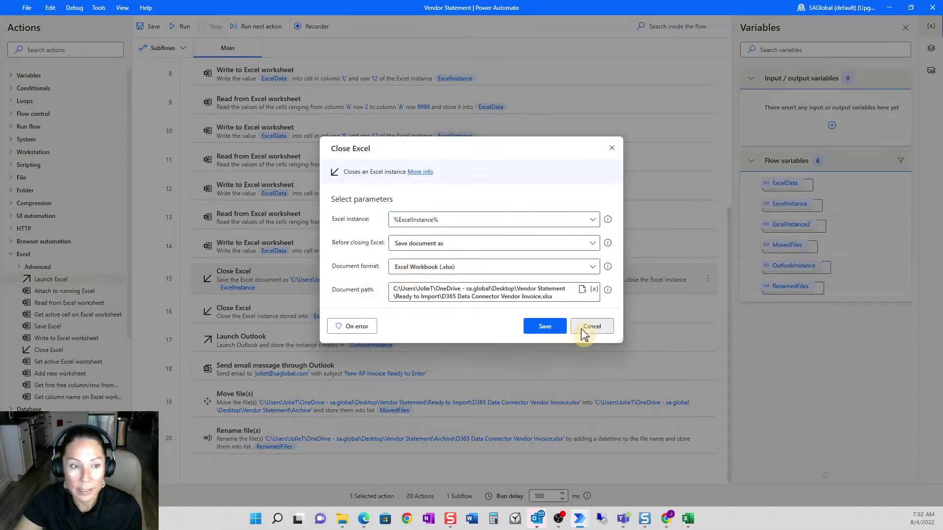
{"action": "left_click", "coordinate": [582, 328]}
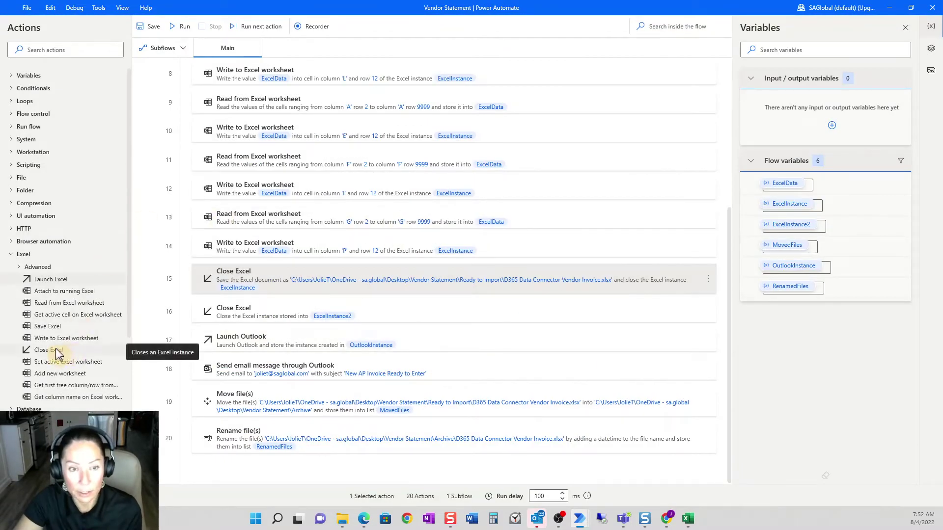
{"action": "double_click", "coordinate": [330, 279]}
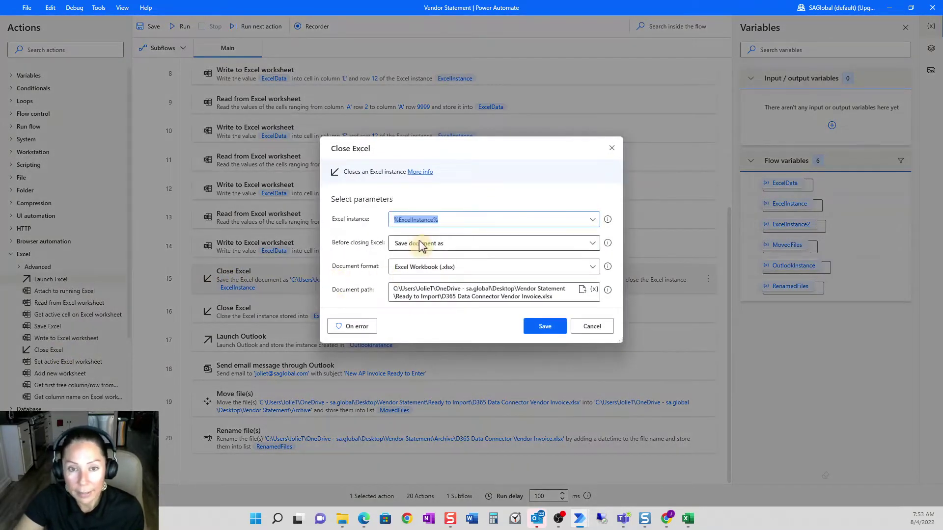
{"action": "left_click", "coordinate": [594, 245]}
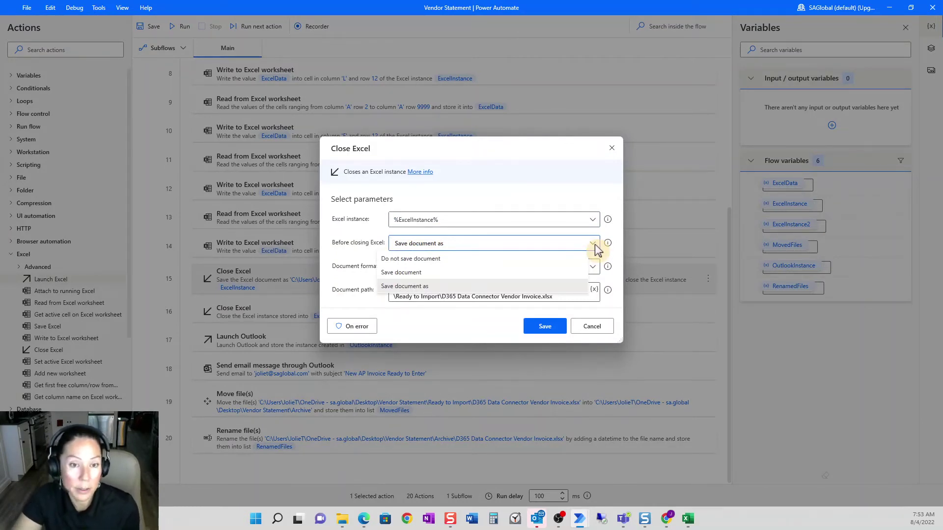
{"action": "left_click", "coordinate": [595, 327]}
{"action": "left_click", "coordinate": [594, 326]}
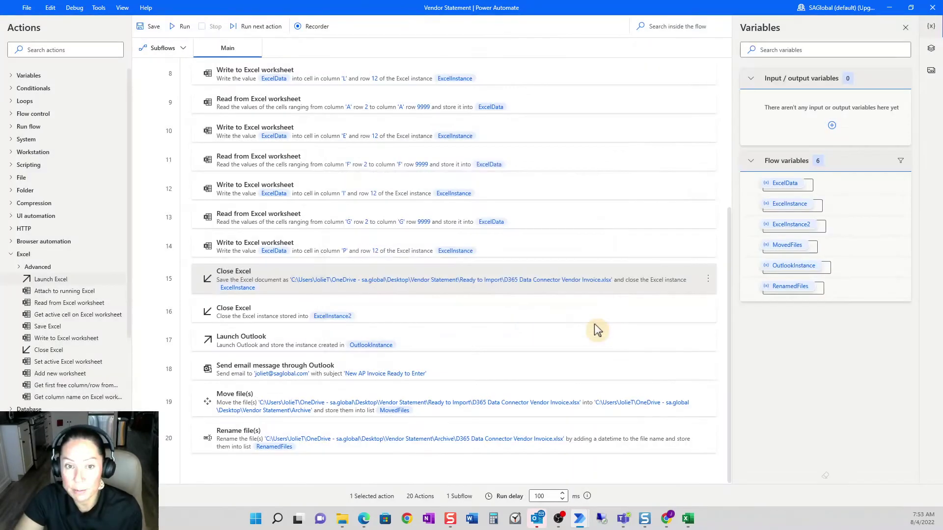
Step: Reopen the first Close Excel action and browse its document path to Desktop, Vendor Statement, Ready to Import, leaving without selecting a file
{"action": "double_click", "coordinate": [570, 272]}
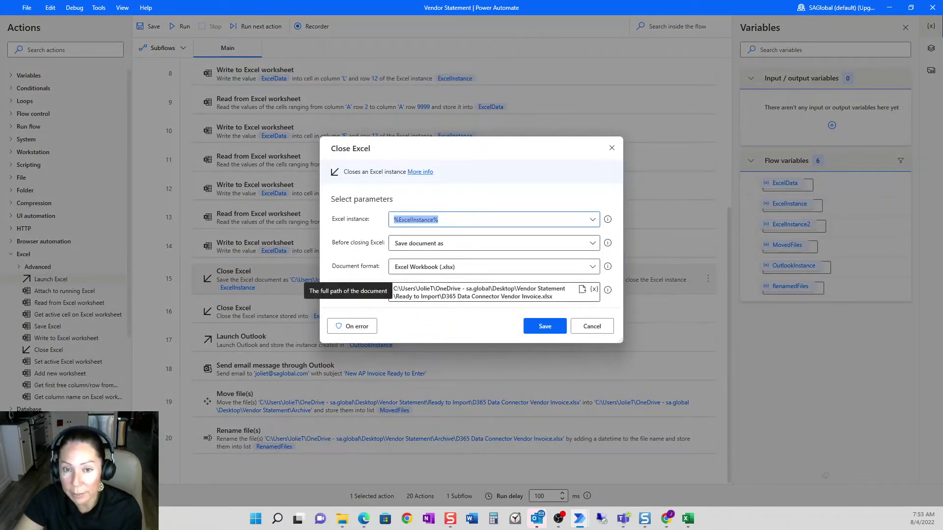
{"action": "left_click", "coordinate": [582, 290]}
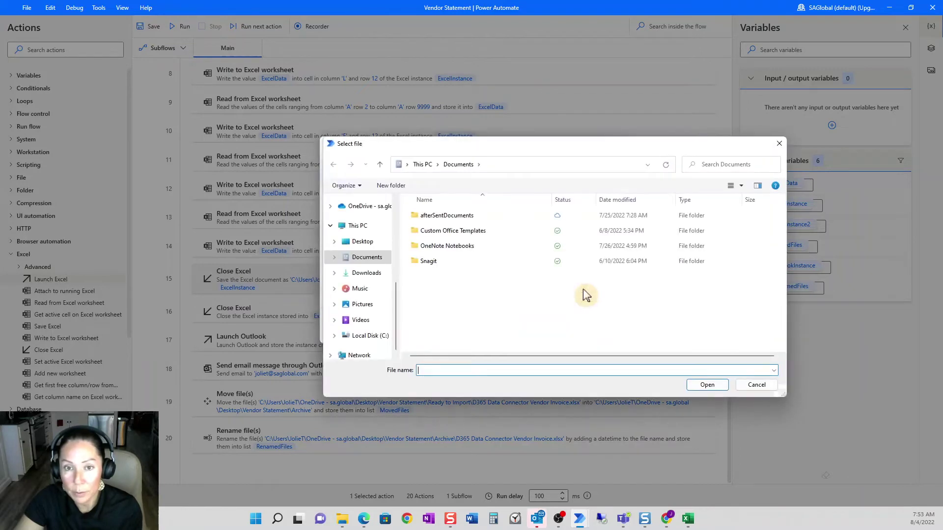
{"action": "left_click", "coordinate": [372, 248]}
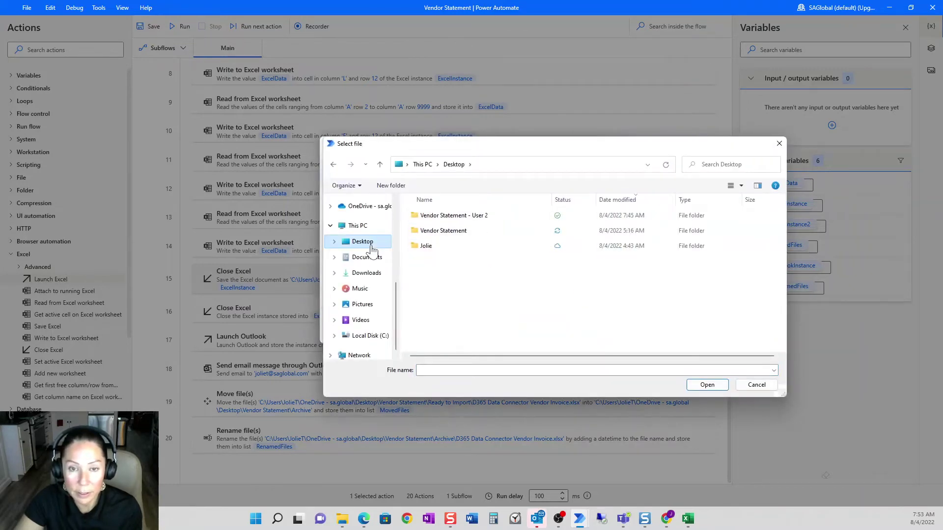
{"action": "double_click", "coordinate": [480, 232]}
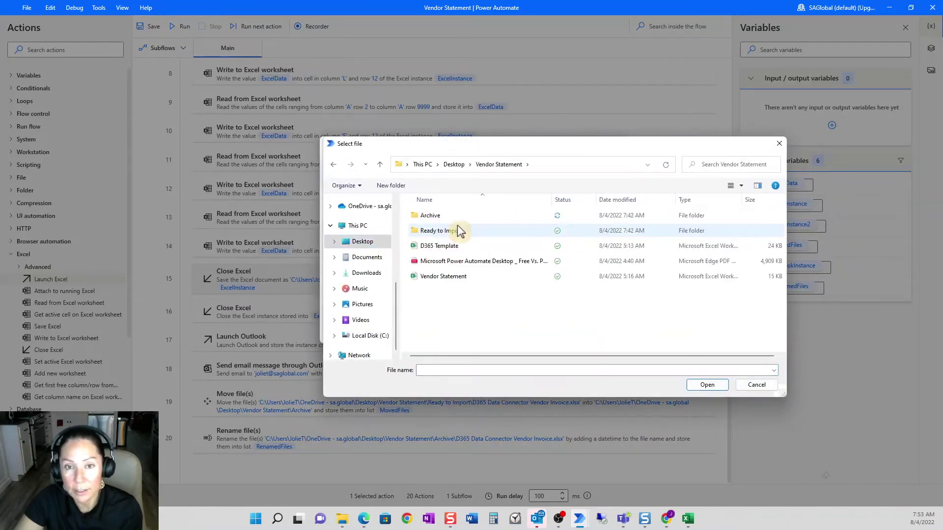
{"action": "double_click", "coordinate": [461, 233]}
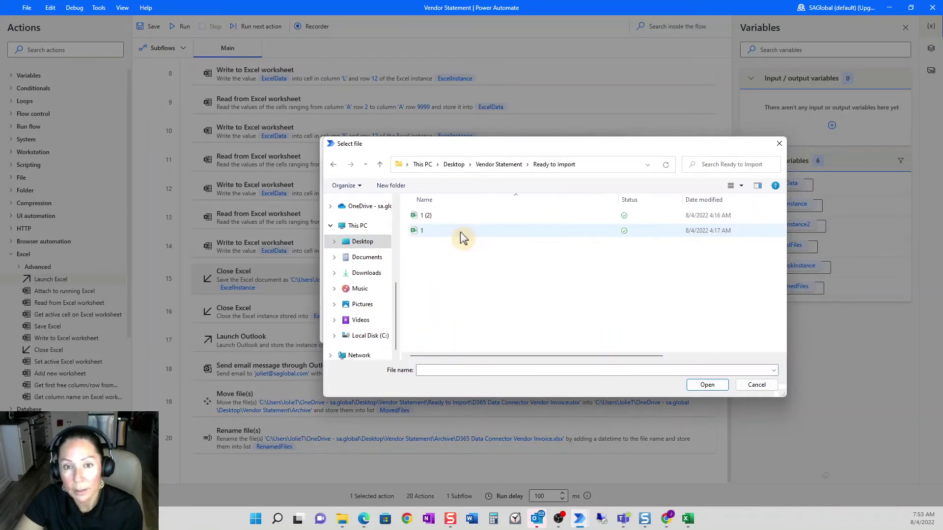
{"action": "left_click_drag", "start_coordinate": [428, 152], "coordinate": [452, 329]}
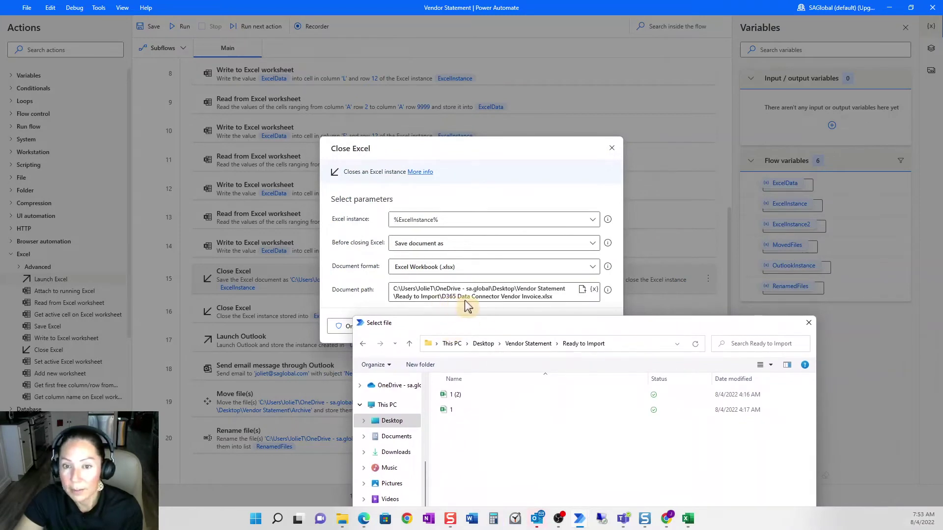
{"action": "left_click_drag", "start_coordinate": [515, 325], "coordinate": [515, 247]}
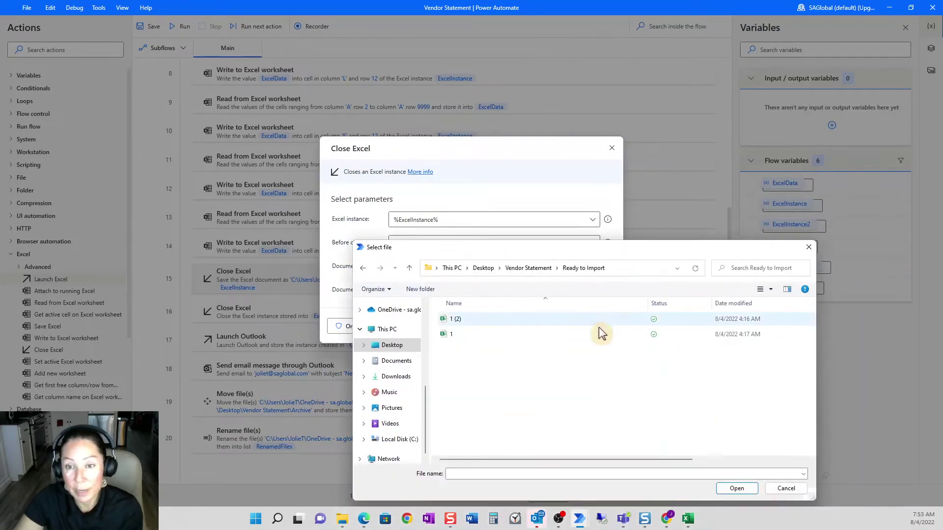
{"action": "left_click", "coordinate": [800, 490]}
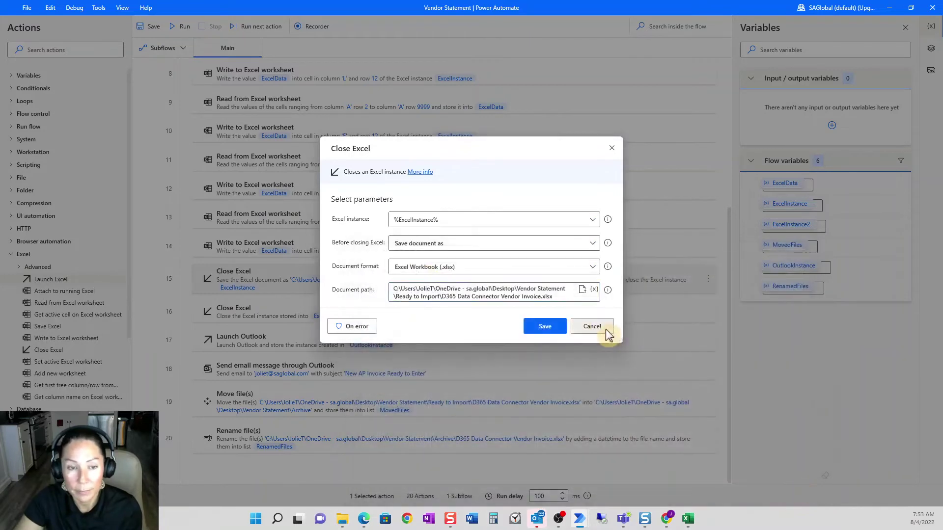
{"action": "left_click", "coordinate": [606, 328]}
Step: Examine the second Close Excel action's instance and save setting for ExcelInstance2, leaving it without saving
{"action": "left_click", "coordinate": [268, 313]}
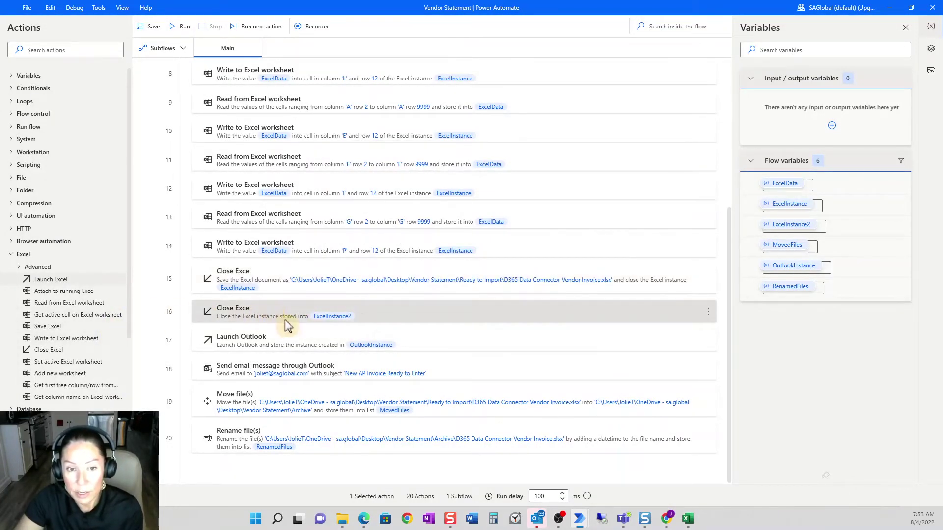
{"action": "double_click", "coordinate": [293, 317]}
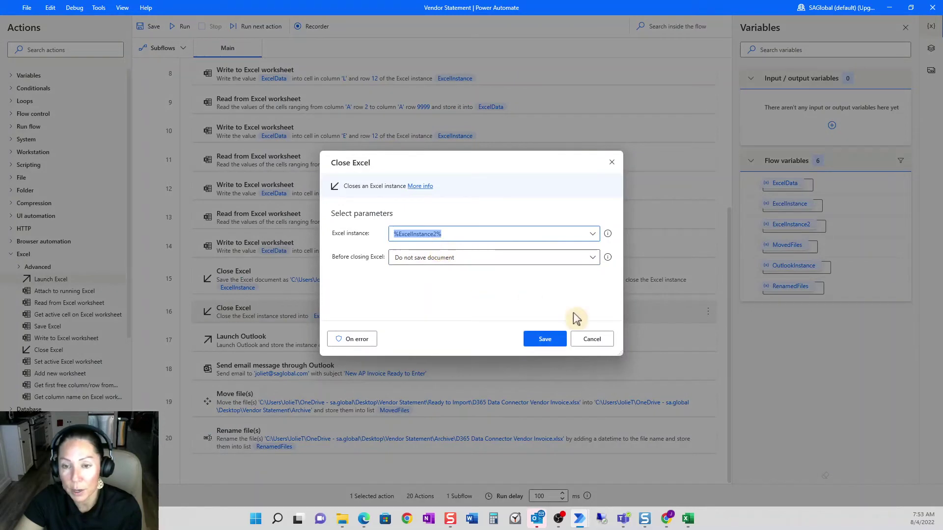
{"action": "left_click", "coordinate": [584, 343]}
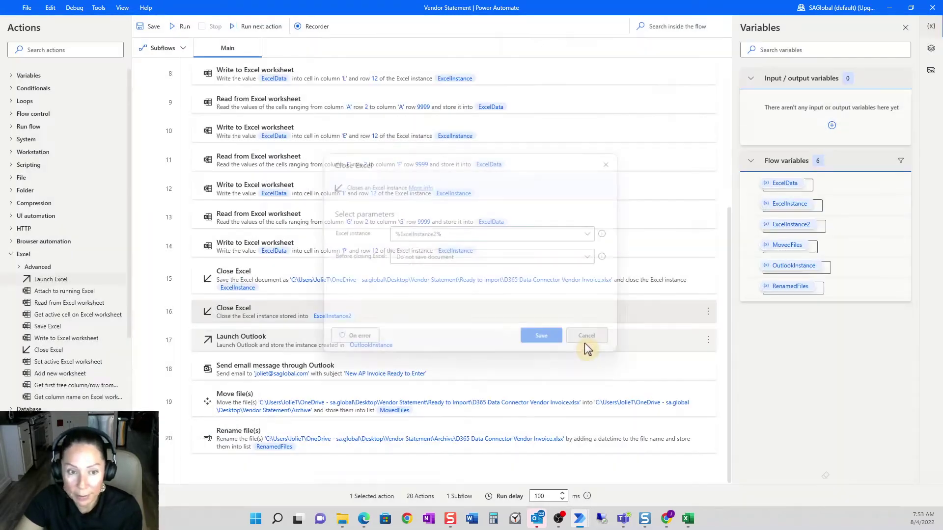
Step: Try adding another Send email message through Outlook action below the existing one, discarding it without saving
{"action": "left_click", "coordinate": [244, 348]}
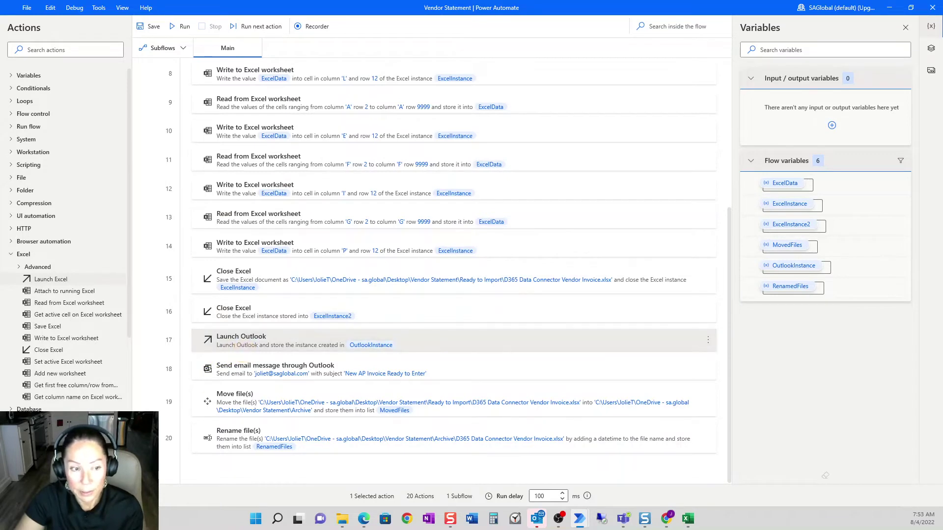
{"action": "scroll", "coordinate": [64, 400], "scroll_direction": "down", "scroll_amount": 1}
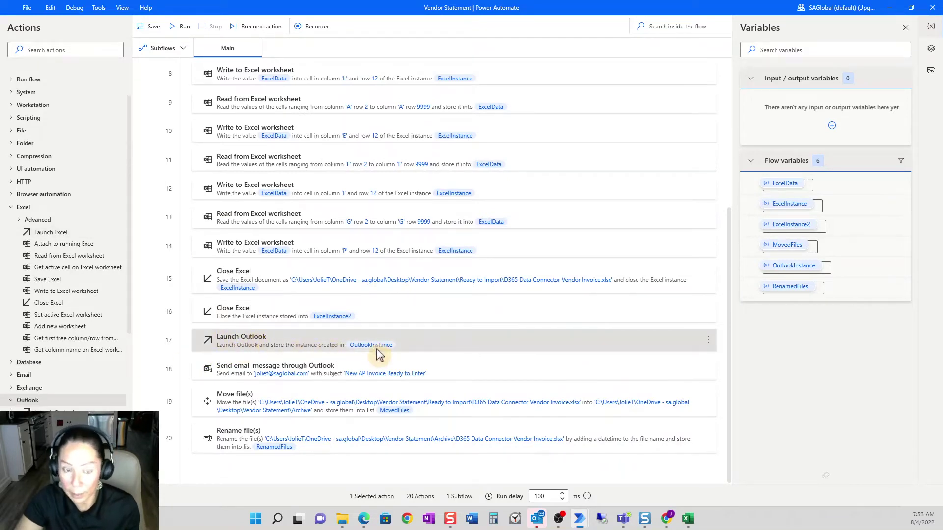
{"action": "scroll", "coordinate": [98, 401], "scroll_direction": "down", "scroll_amount": 1}
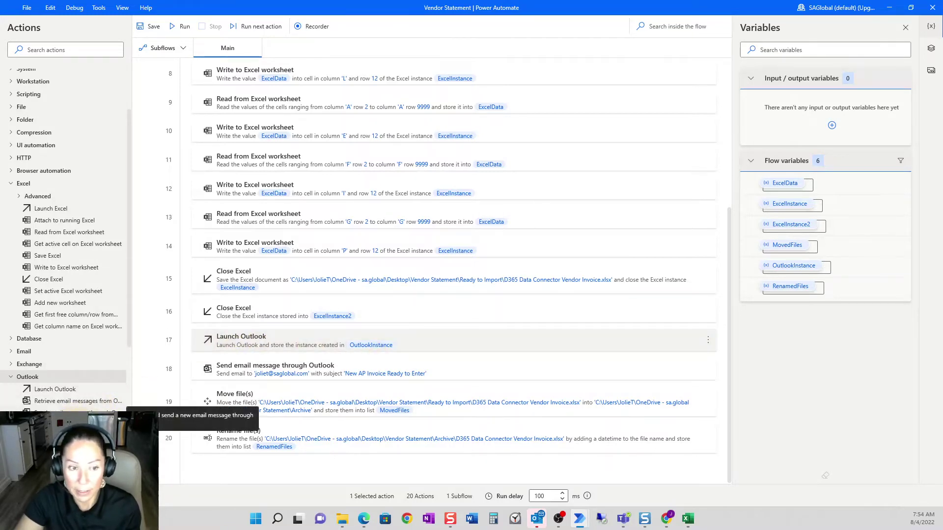
{"action": "left_click_drag", "start_coordinate": [82, 411], "coordinate": [250, 383]}
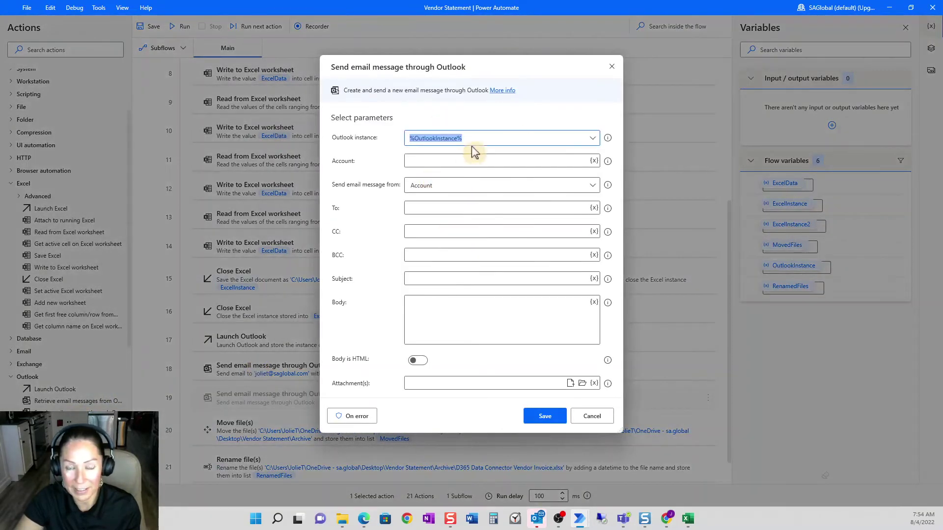
{"action": "left_click", "coordinate": [592, 416]}
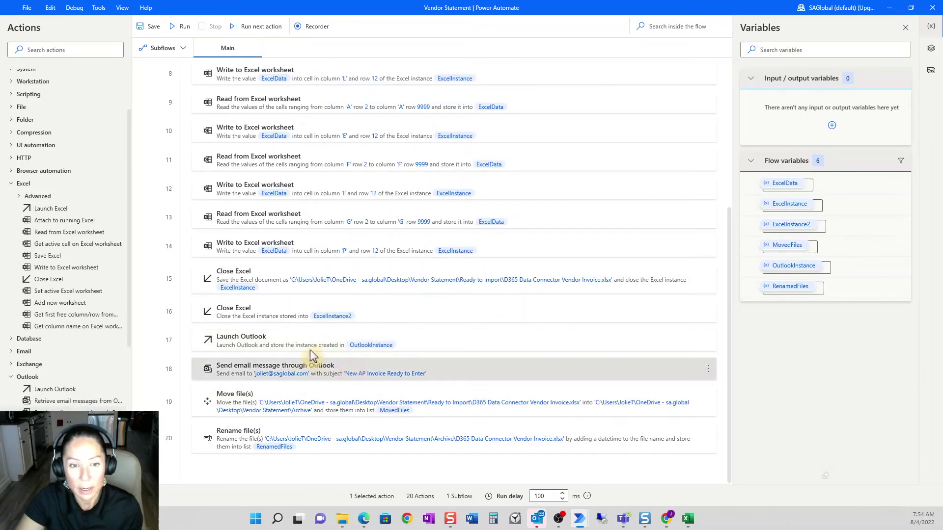
Step: Examine the existing Send email message through Outlook action's instance, account, sender options and recipient
{"action": "left_click", "coordinate": [363, 370]}
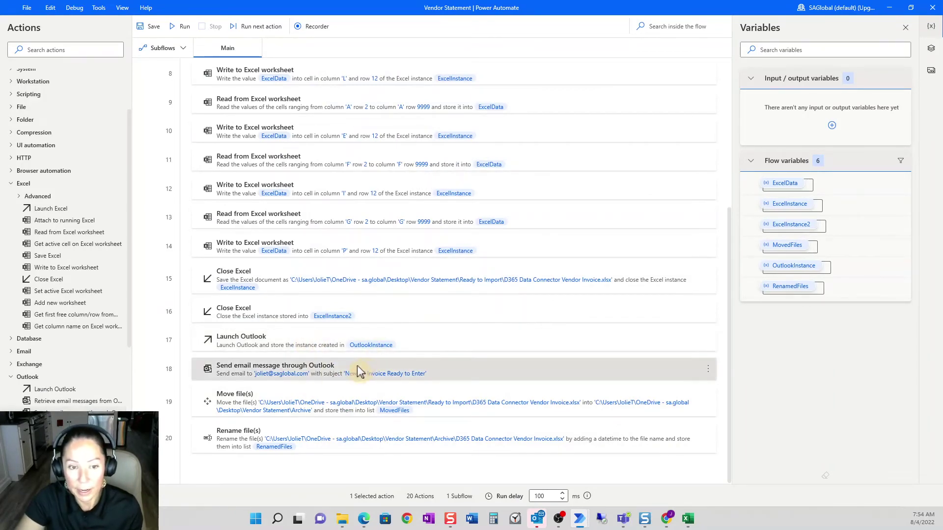
{"action": "double_click", "coordinate": [329, 370]}
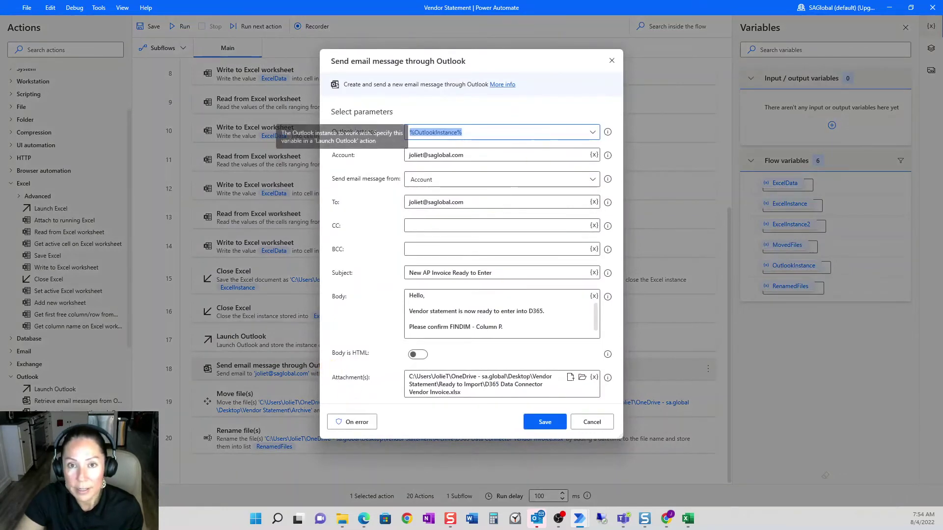
{"action": "left_click", "coordinate": [591, 134]}
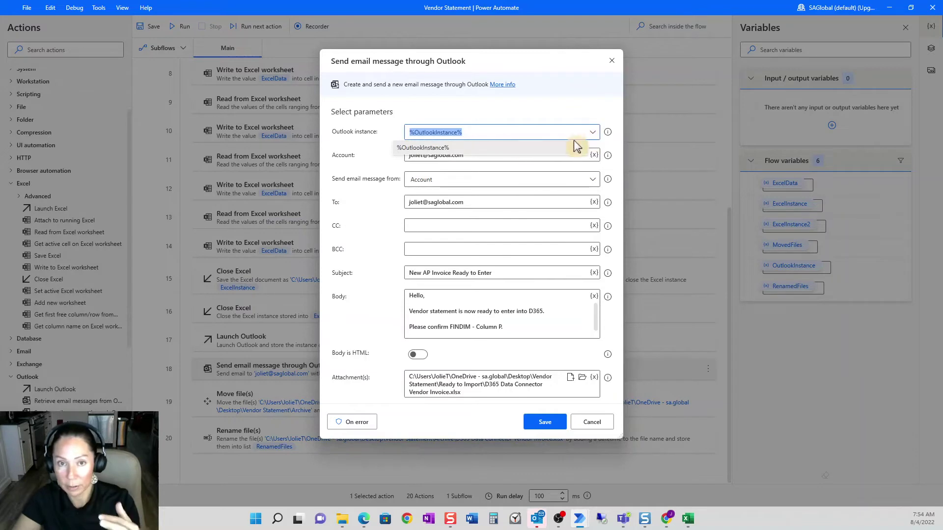
{"action": "left_click", "coordinate": [496, 148]}
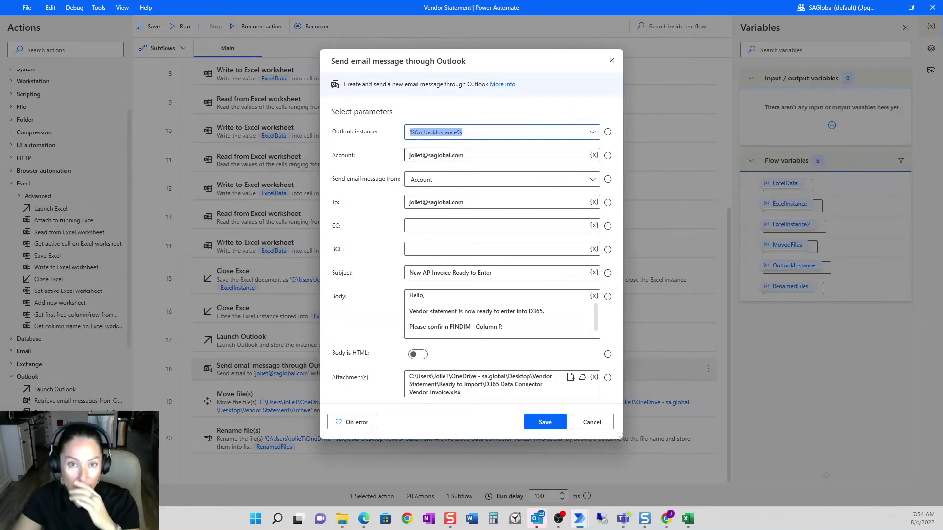
{"action": "left_click", "coordinate": [464, 155]}
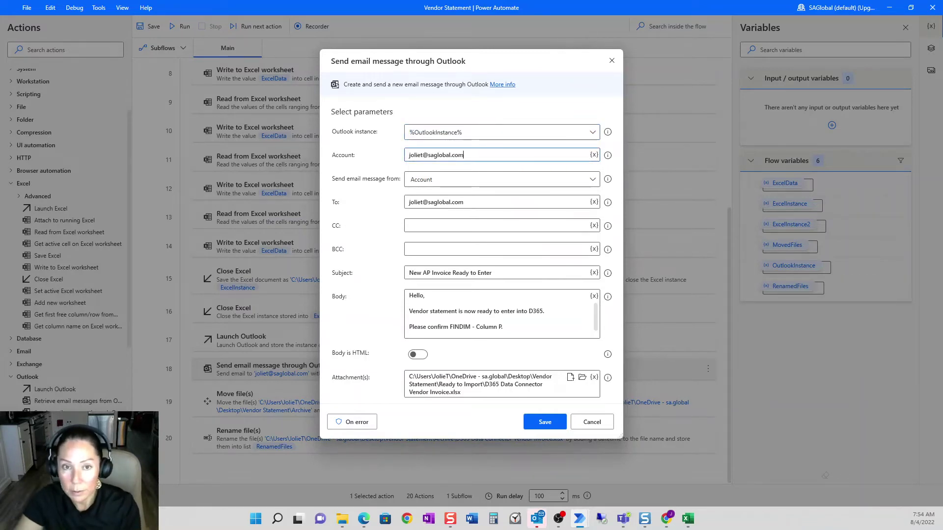
{"action": "left_click", "coordinate": [591, 180]}
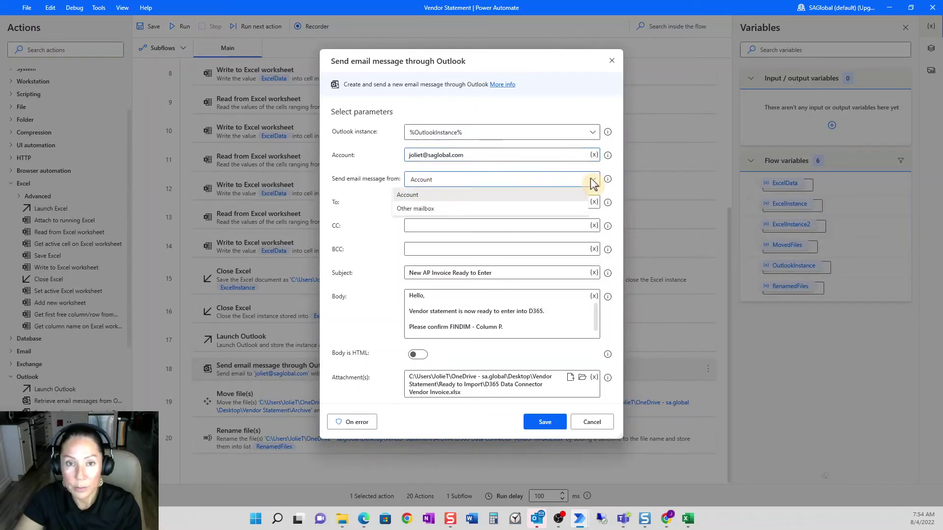
{"action": "left_click", "coordinate": [493, 196]}
{"action": "left_click", "coordinate": [464, 203]}
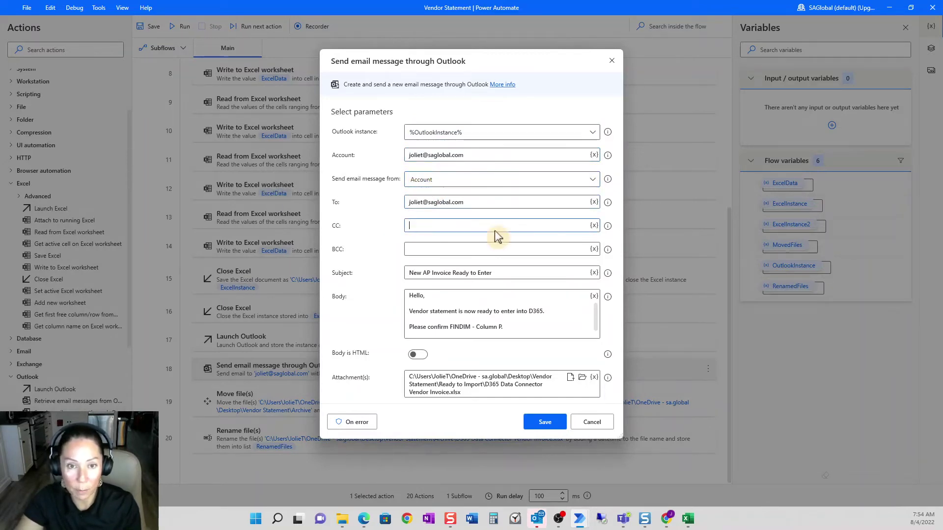
Step: Review the Outlook email action's CC, BCC, subject, body and attachment path, leaving it without saving
{"action": "left_click", "coordinate": [497, 248]}
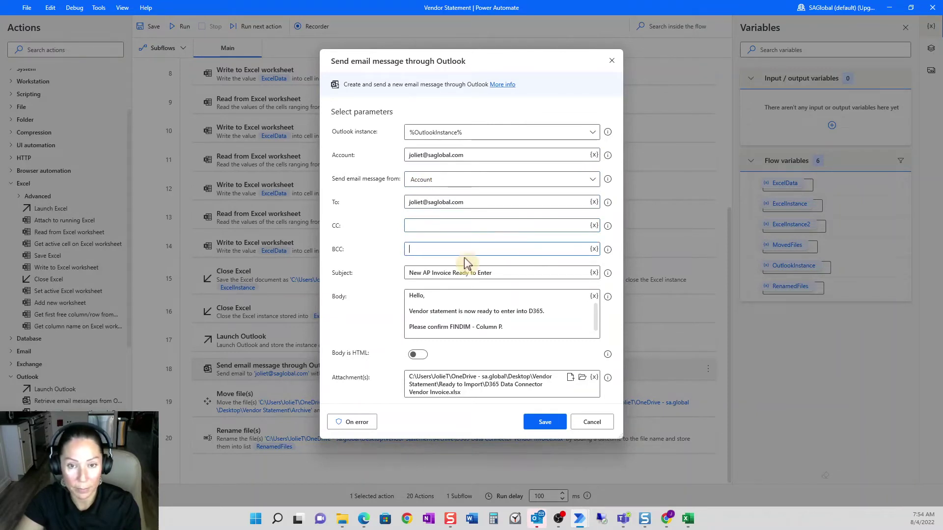
{"action": "left_click", "coordinate": [515, 275]}
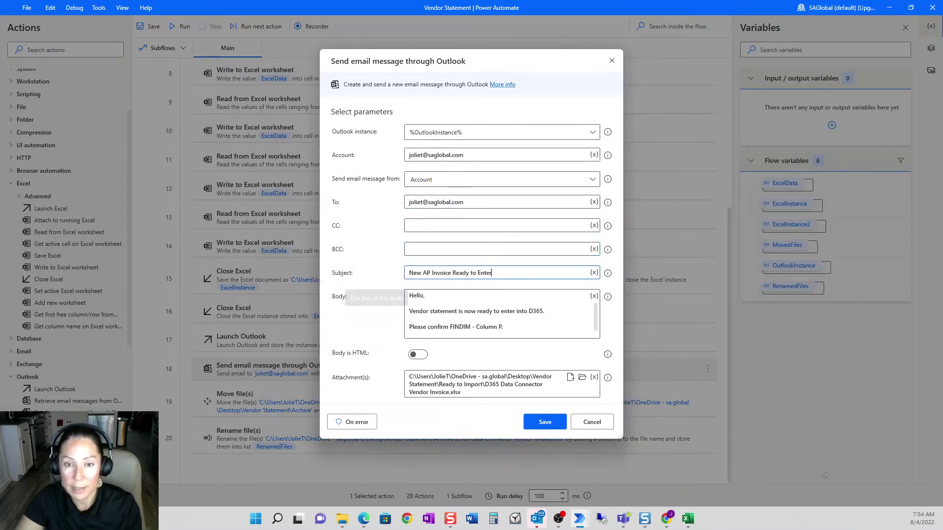
{"action": "left_click_drag", "start_coordinate": [491, 273], "coordinate": [405, 283]}
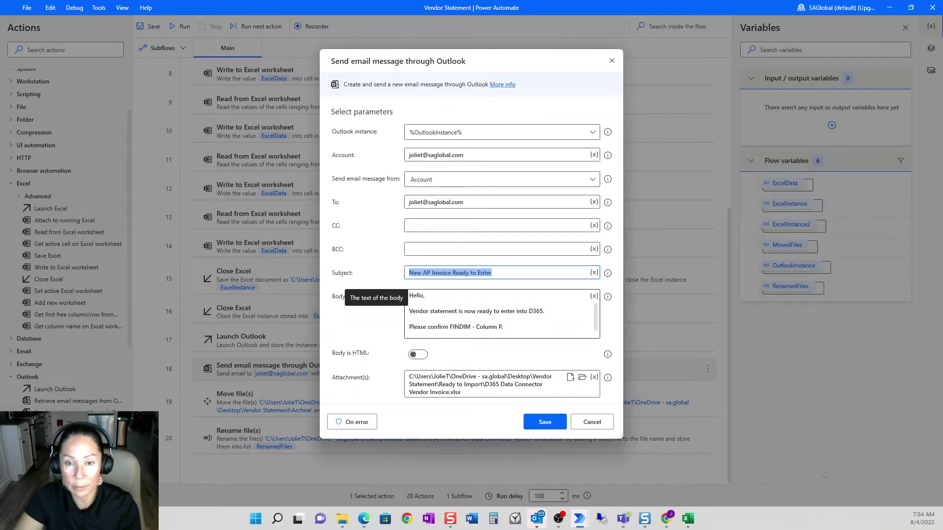
{"action": "scroll", "coordinate": [501, 314], "scroll_direction": "down", "scroll_amount": 1}
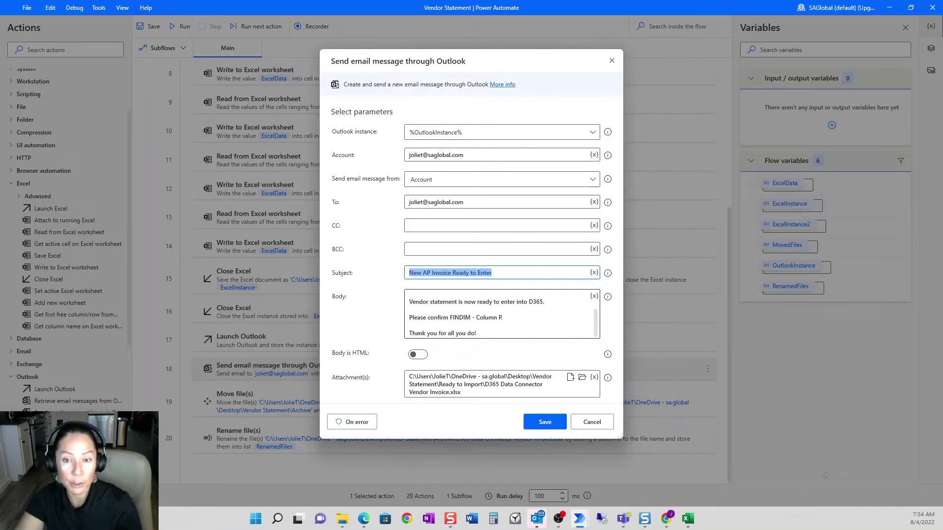
{"action": "mouse_move", "coordinate": [351, 378]}
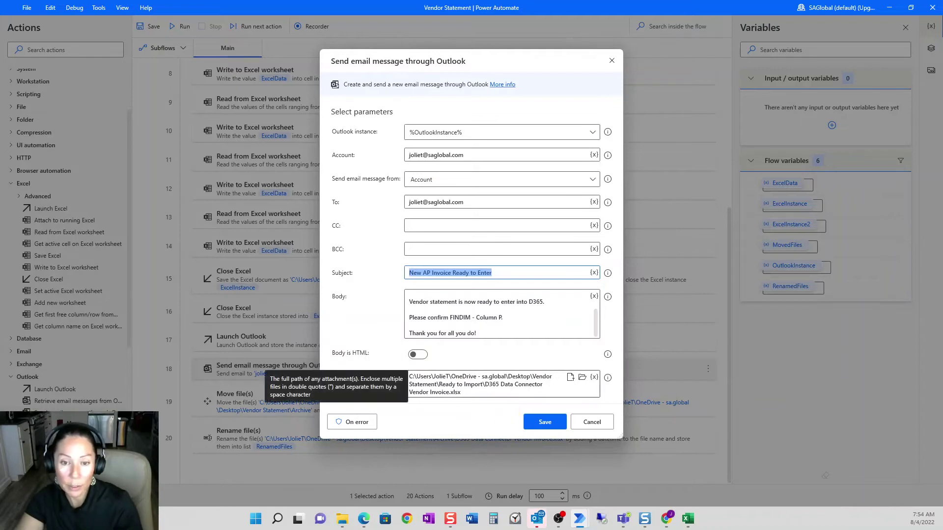
{"action": "left_click_drag", "start_coordinate": [439, 384], "coordinate": [461, 393]}
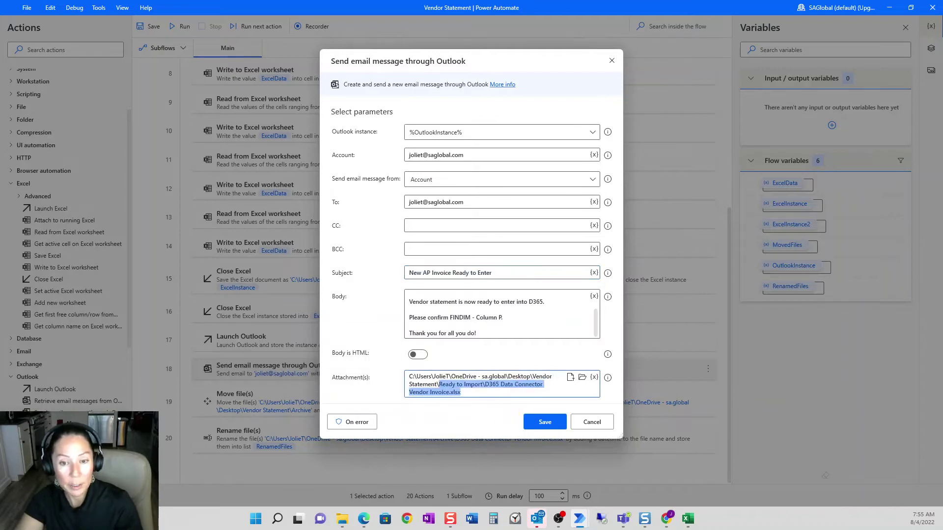
{"action": "left_click", "coordinate": [592, 422]}
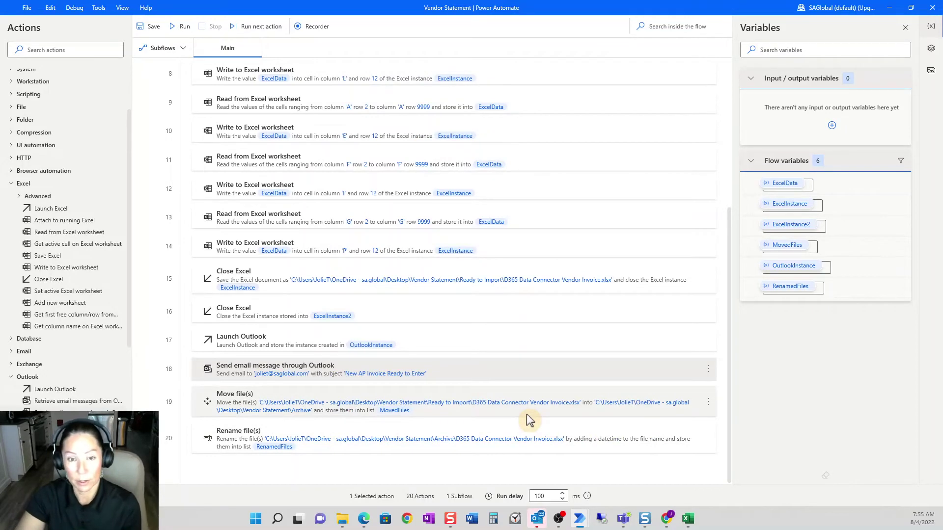
Step: Check the Move file(s) action briefly, leave it without saving, and expand the File action group to locate its source
{"action": "left_click", "coordinate": [462, 399]}
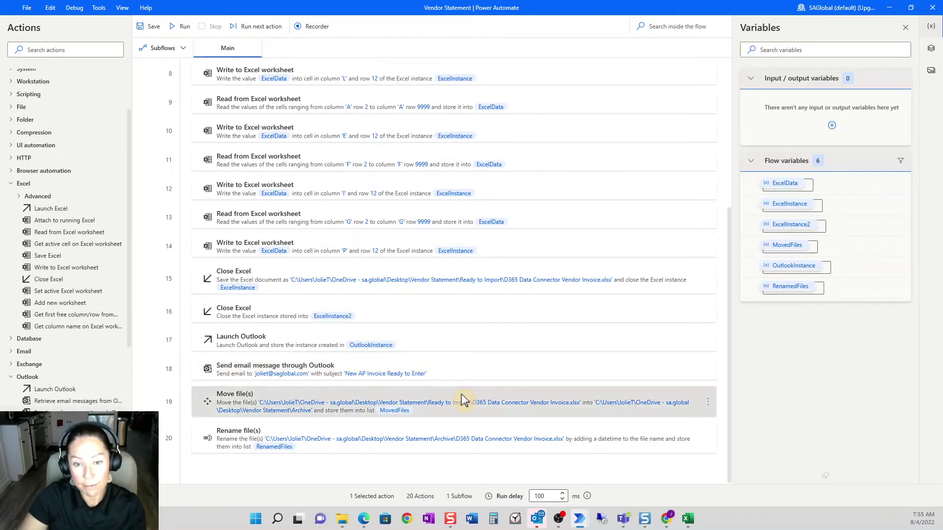
{"action": "double_click", "coordinate": [461, 399]}
{"action": "left_click", "coordinate": [607, 330]}
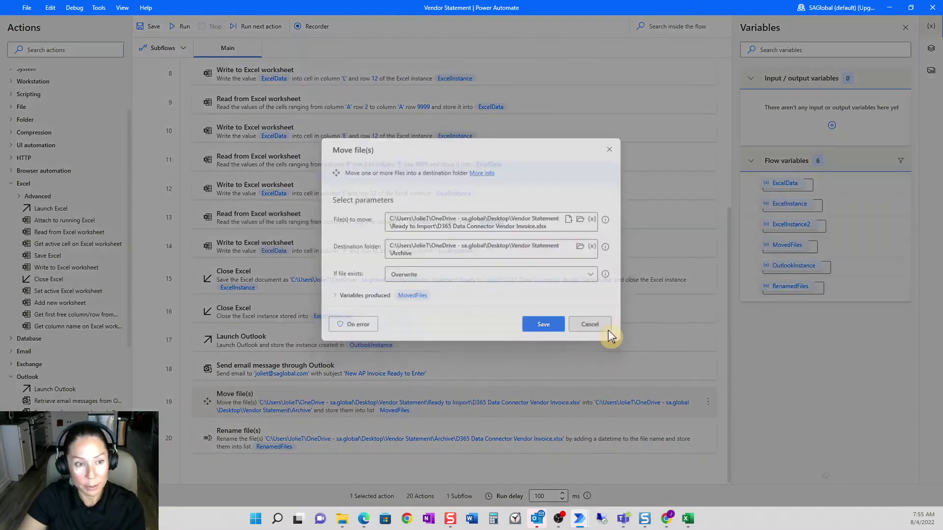
{"action": "scroll", "coordinate": [81, 290], "scroll_direction": "up", "scroll_amount": 2}
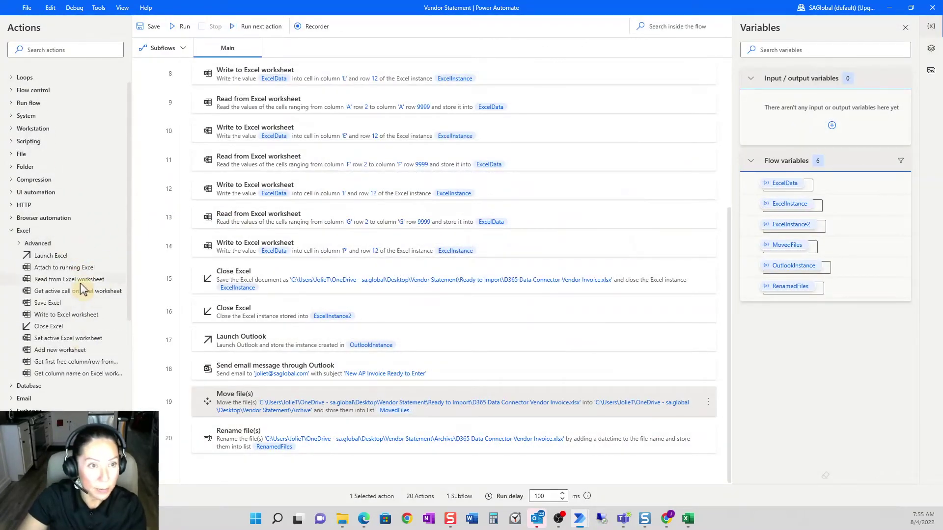
{"action": "left_click", "coordinate": [21, 154]}
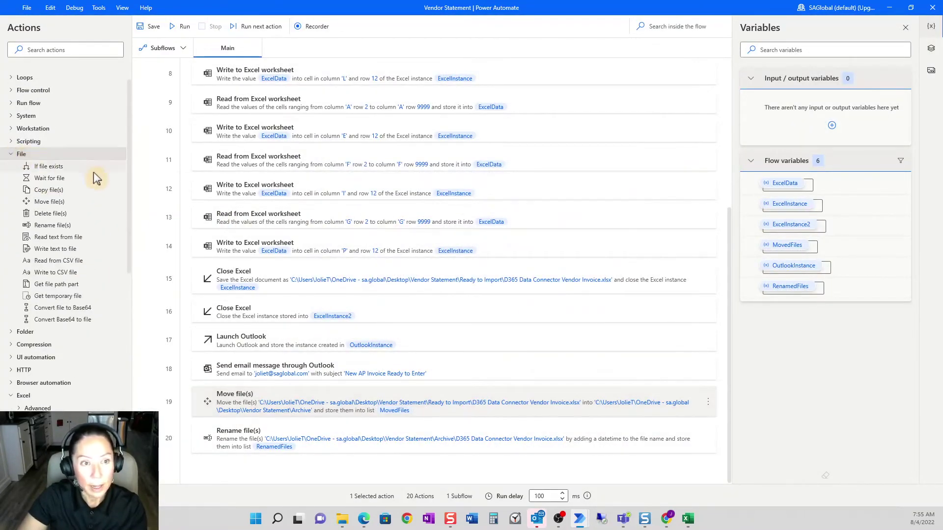
Step: Examine the Move file(s) parameters and browse to Desktop, Vendor Statement, Ready to Import, leaving without selecting a file or saving
{"action": "double_click", "coordinate": [352, 403]}
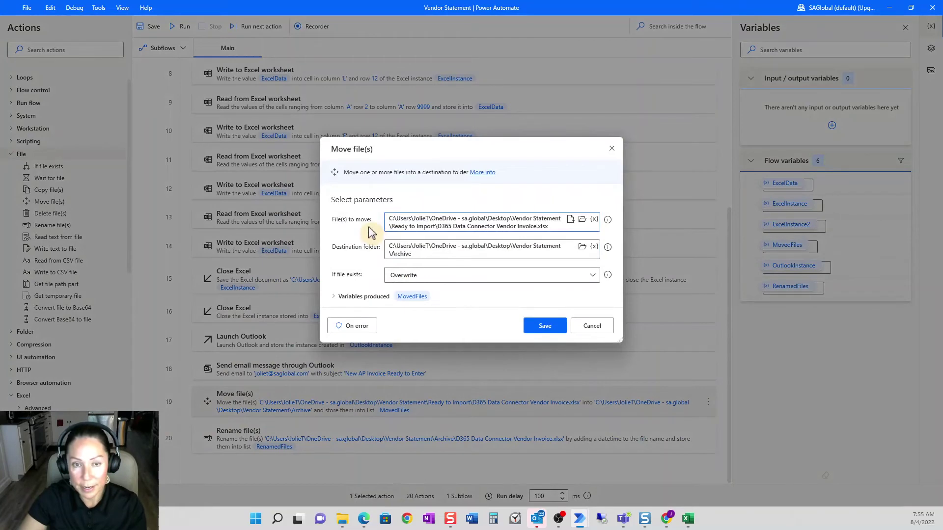
{"action": "left_click", "coordinate": [581, 220]}
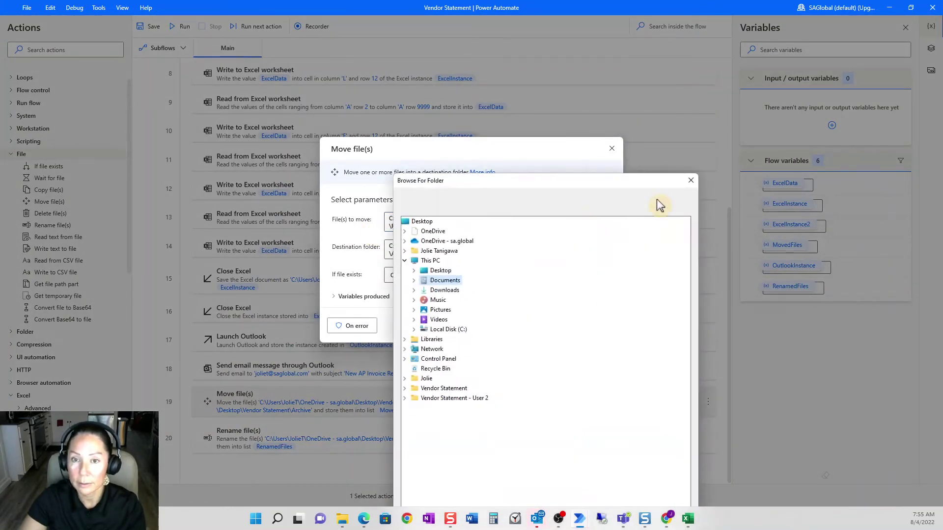
{"action": "left_click", "coordinate": [690, 182]}
{"action": "left_click", "coordinate": [569, 219]}
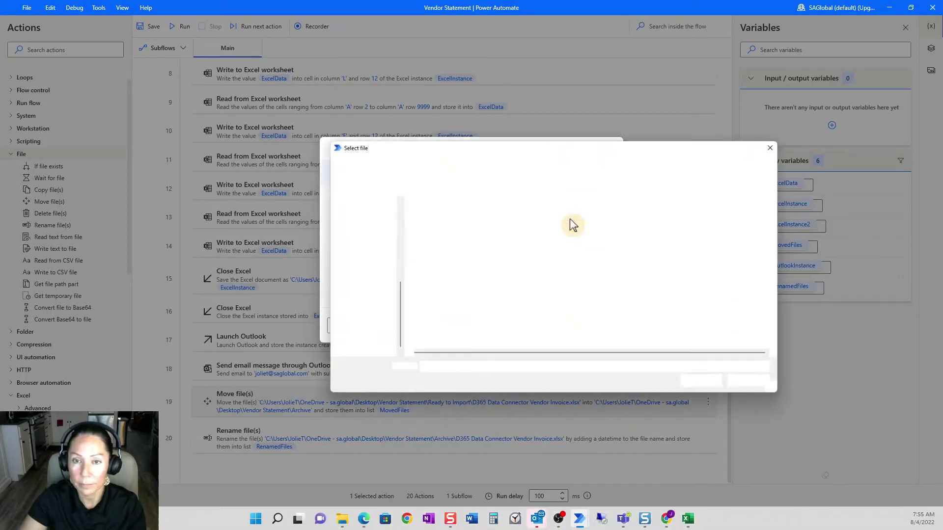
{"action": "left_click", "coordinate": [361, 241]}
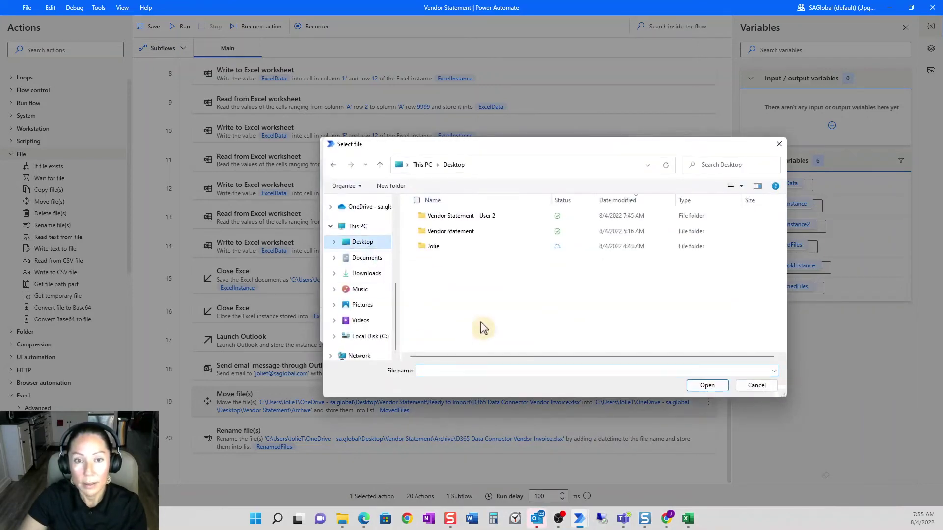
{"action": "double_click", "coordinate": [478, 230]}
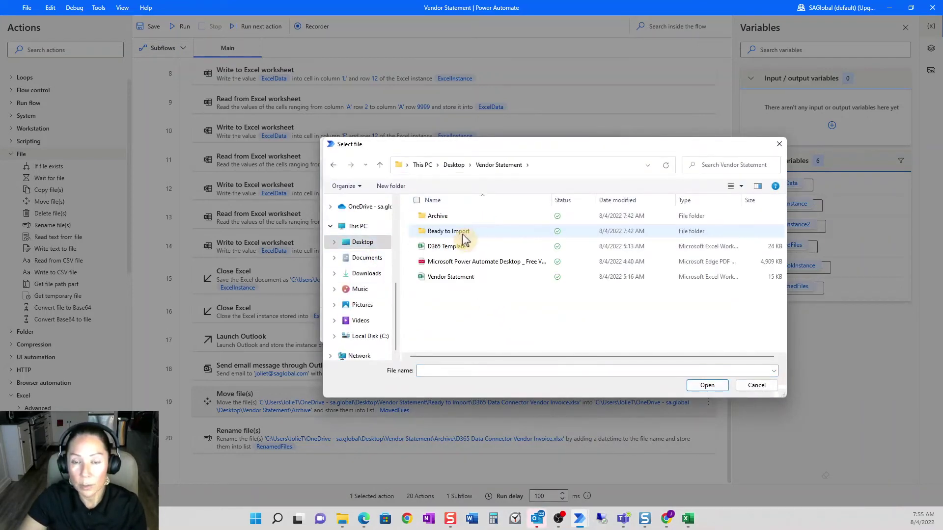
{"action": "double_click", "coordinate": [462, 233]}
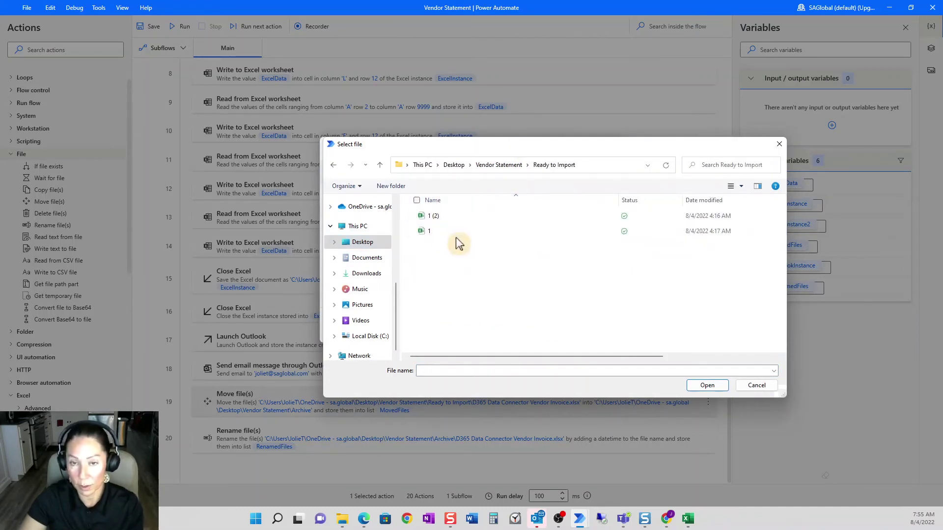
{"action": "left_click", "coordinate": [755, 386]}
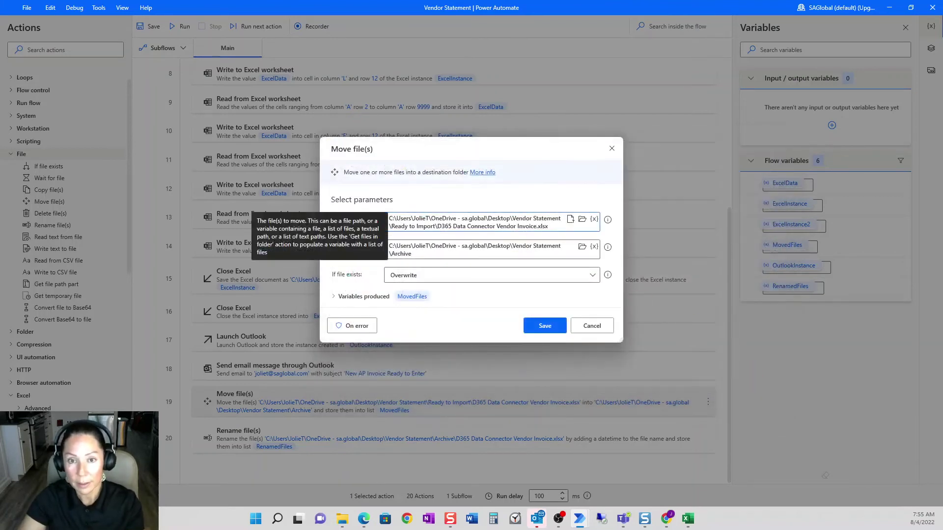
{"action": "left_click_drag", "start_coordinate": [436, 226], "coordinate": [493, 226]}
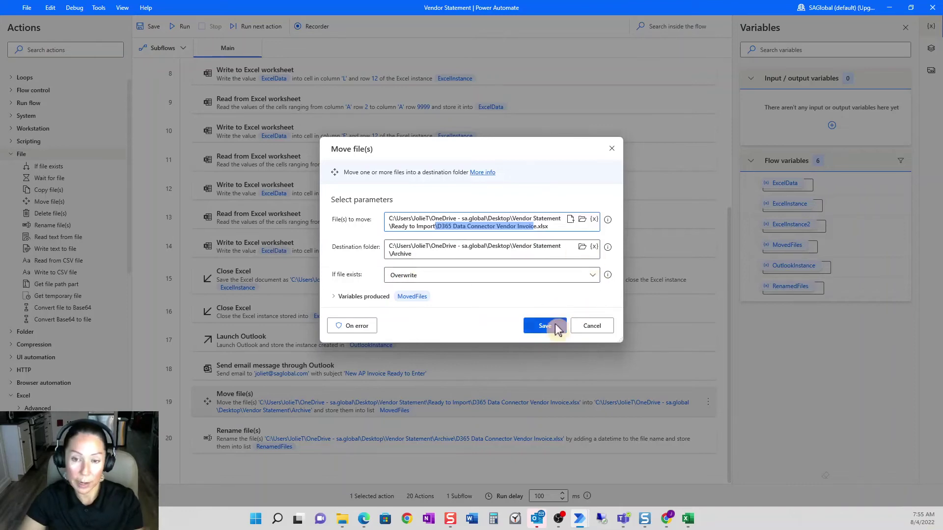
{"action": "left_click", "coordinate": [591, 329]}
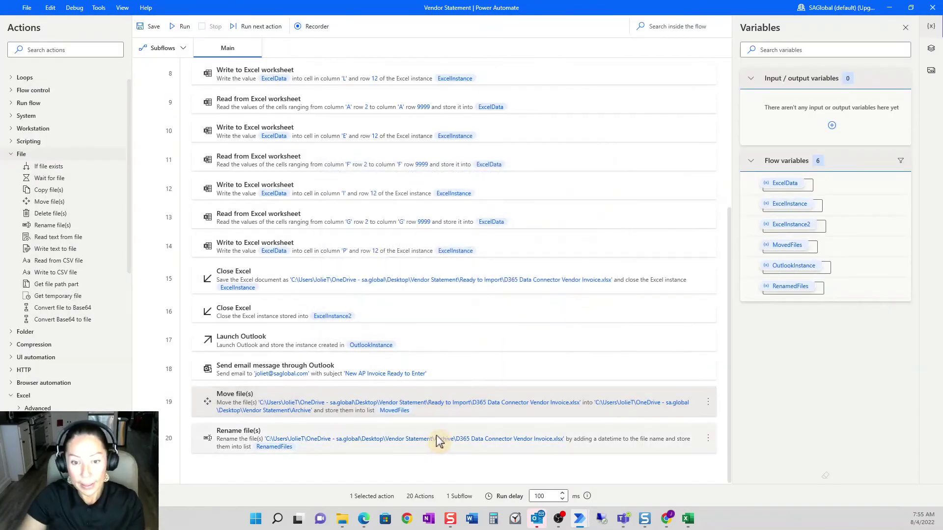
Step: Examine the Rename file(s) action's file path, rename scheme and datetime options, leaving it without saving
{"action": "left_click", "coordinate": [444, 433]}
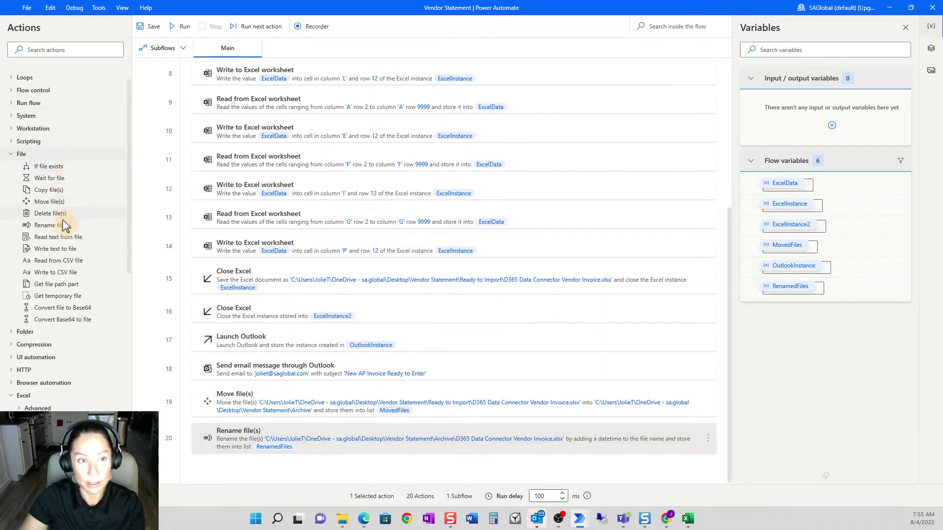
{"action": "double_click", "coordinate": [355, 435]}
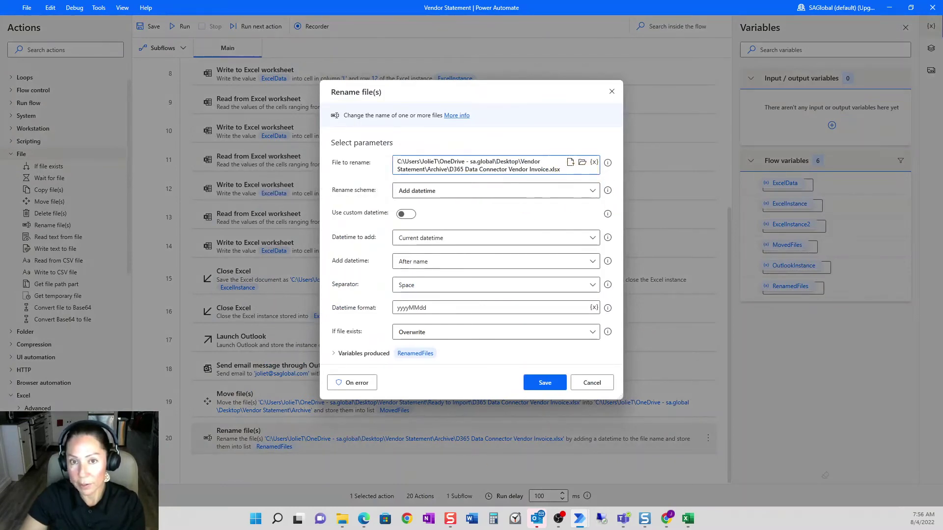
{"action": "left_click_drag", "start_coordinate": [449, 170], "coordinate": [558, 181]}
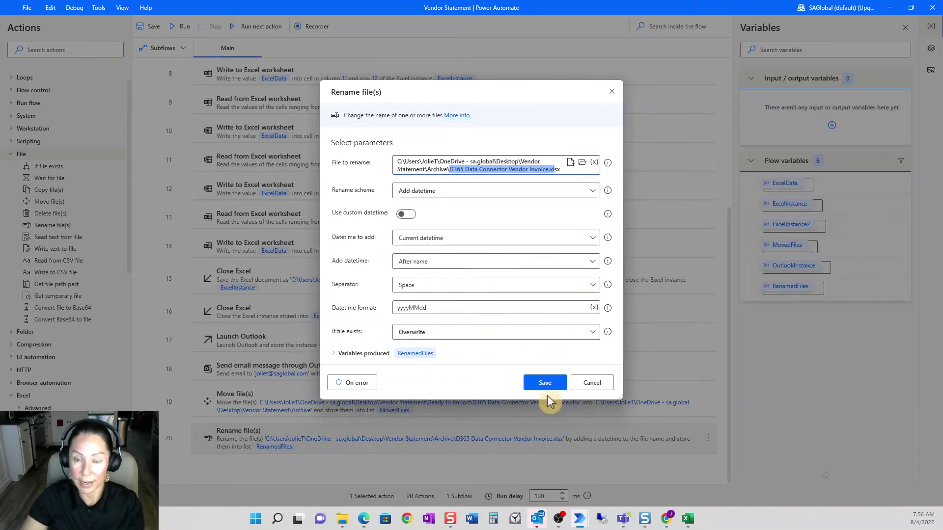
{"action": "left_click", "coordinate": [595, 388]}
Step: Switch to File Explorer, open the Archive folder, and widen the Name column to read the archived file's full name
{"action": "left_click", "coordinate": [341, 522]}
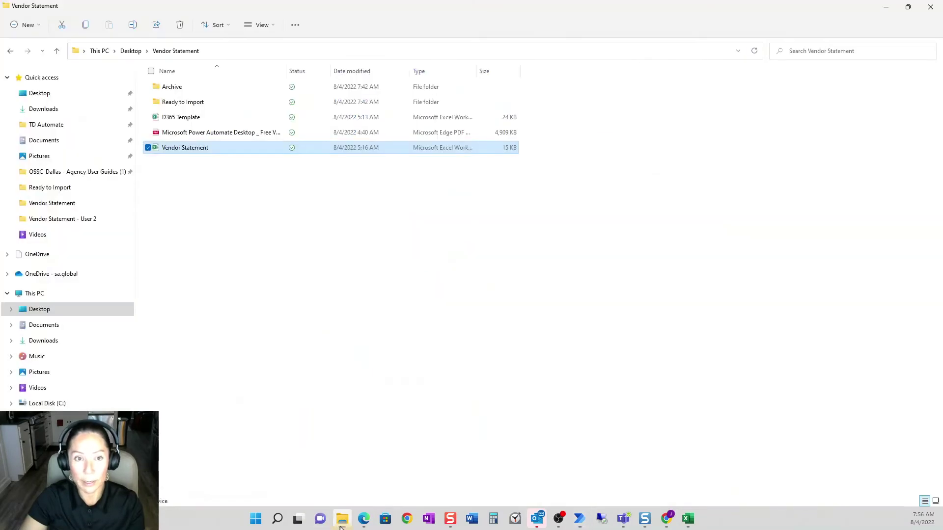
{"action": "double_click", "coordinate": [249, 89]}
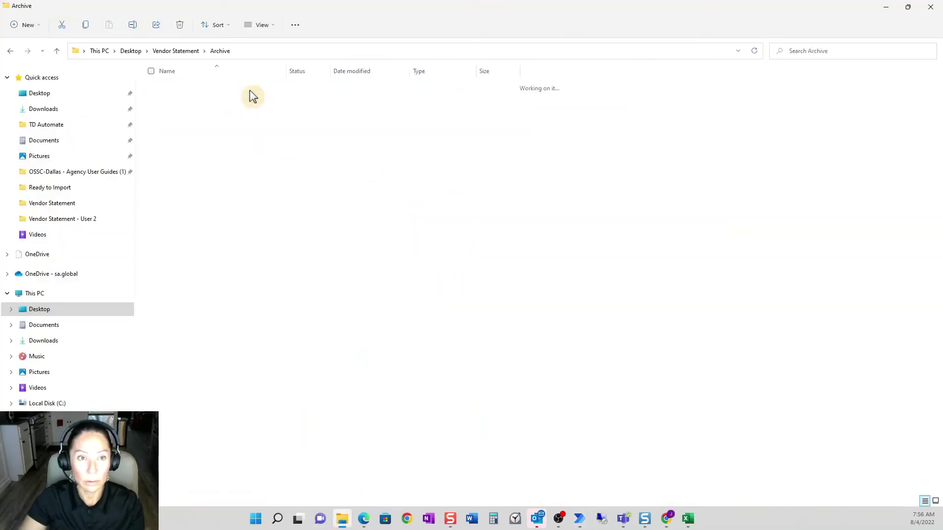
{"action": "double_click", "coordinate": [289, 70]}
{"action": "left_click", "coordinate": [289, 87]}
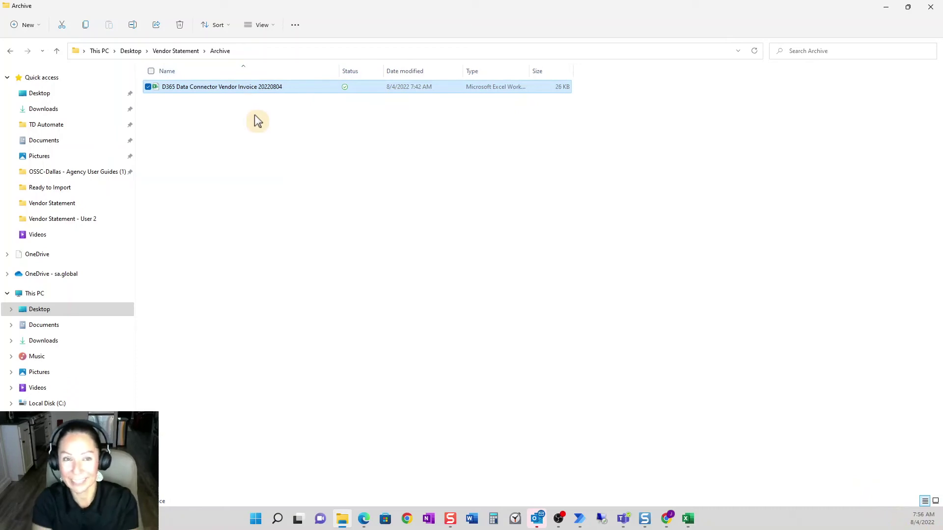
{"action": "left_click", "coordinate": [885, 7]}
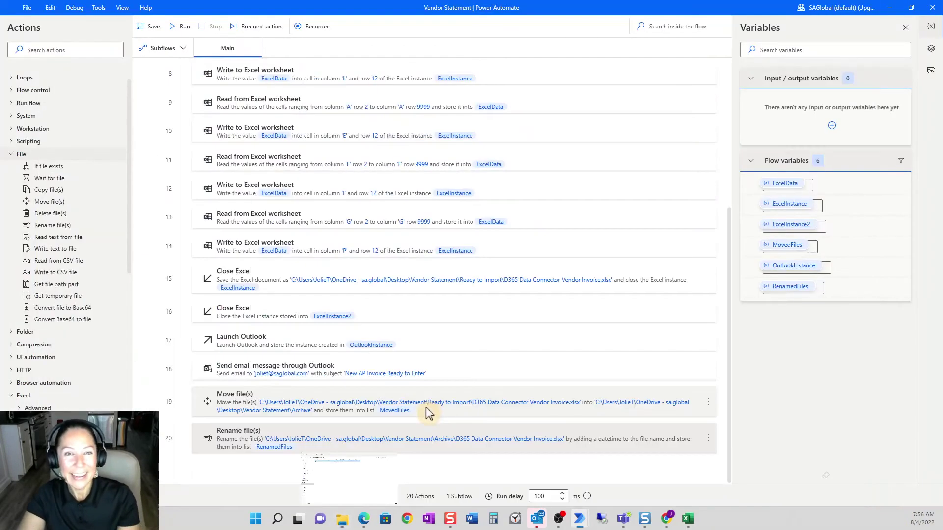
Step: Look over the flow's full action list, minimize the flow designer, and close the Vendor Statement workbook
{"action": "scroll", "coordinate": [415, 272], "scroll_direction": "up", "scroll_amount": 5}
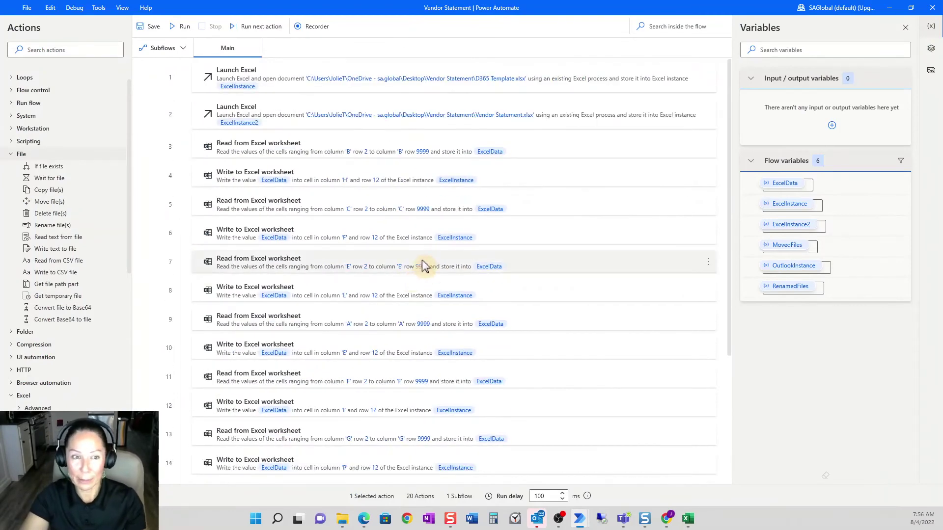
{"action": "scroll", "coordinate": [425, 268], "scroll_direction": "down", "scroll_amount": 5}
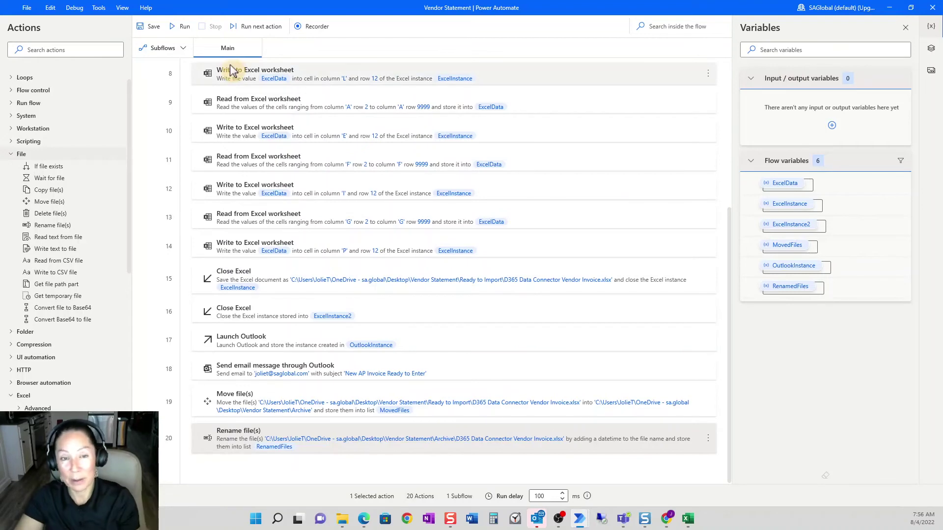
{"action": "left_click", "coordinate": [889, 8]}
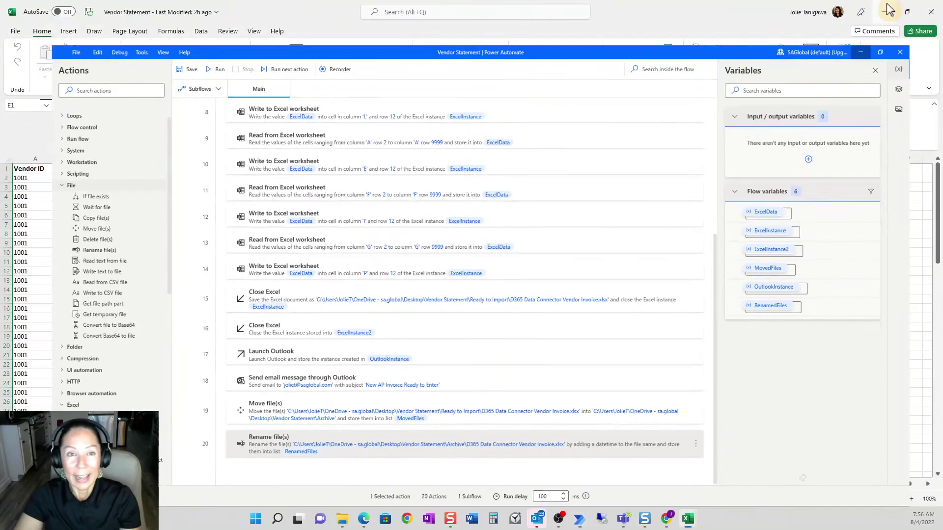
{"action": "left_click", "coordinate": [654, 327]}
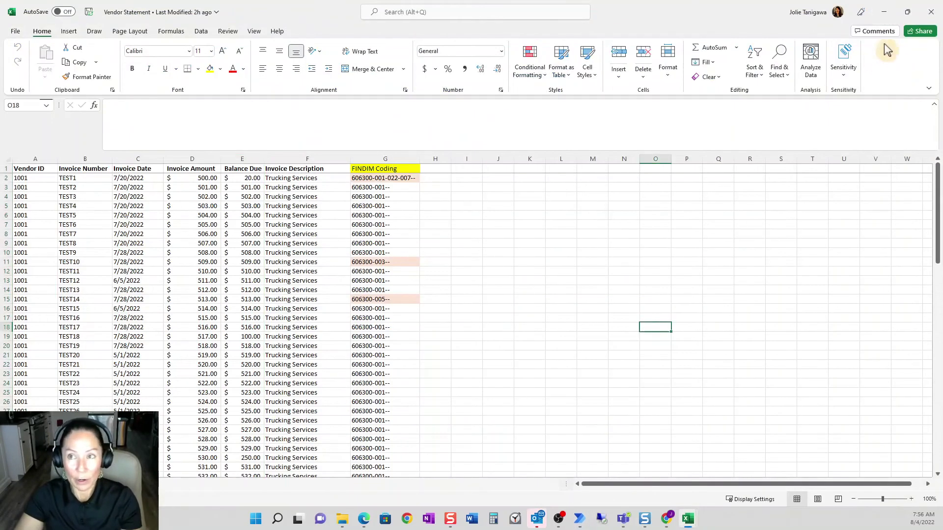
{"action": "left_click", "coordinate": [930, 11]}
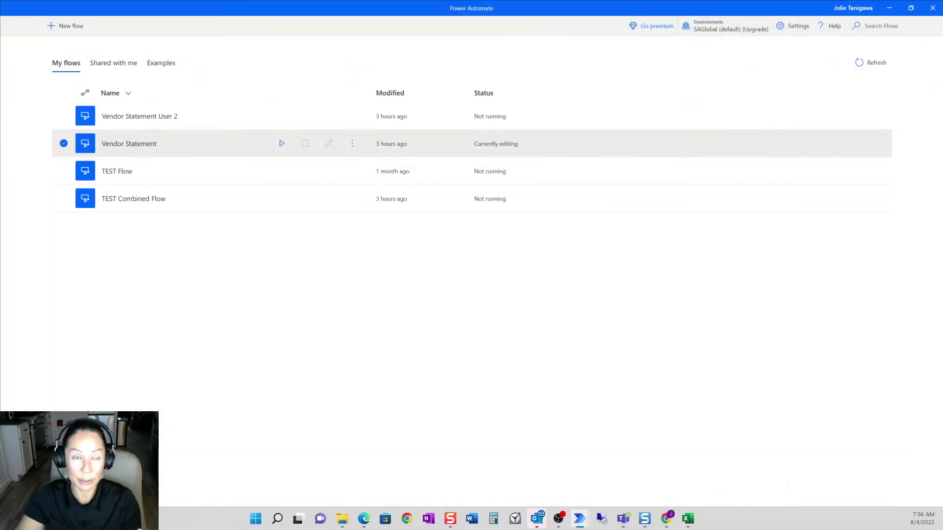
Step: Open the Vendor Statement User 2 flow for editing in a maximized designer window
{"action": "left_click", "coordinate": [168, 117]}
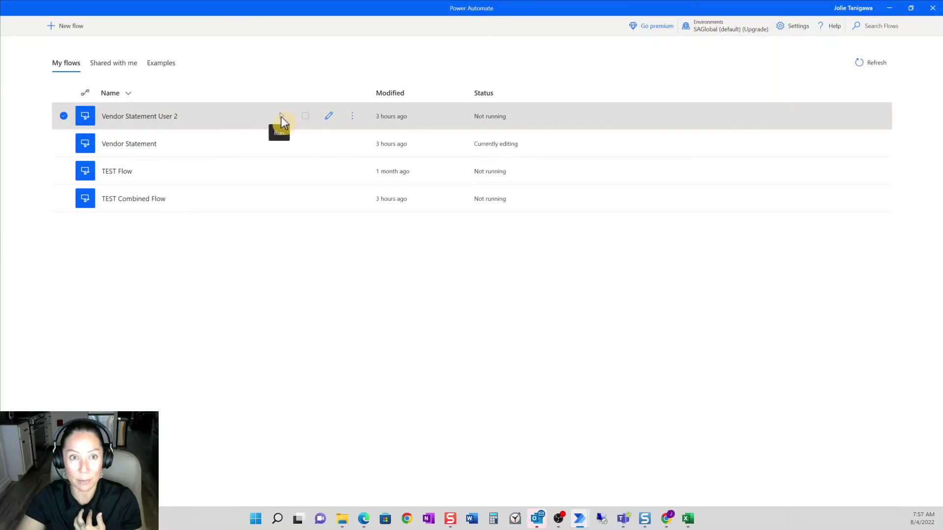
{"action": "double_click", "coordinate": [162, 120]}
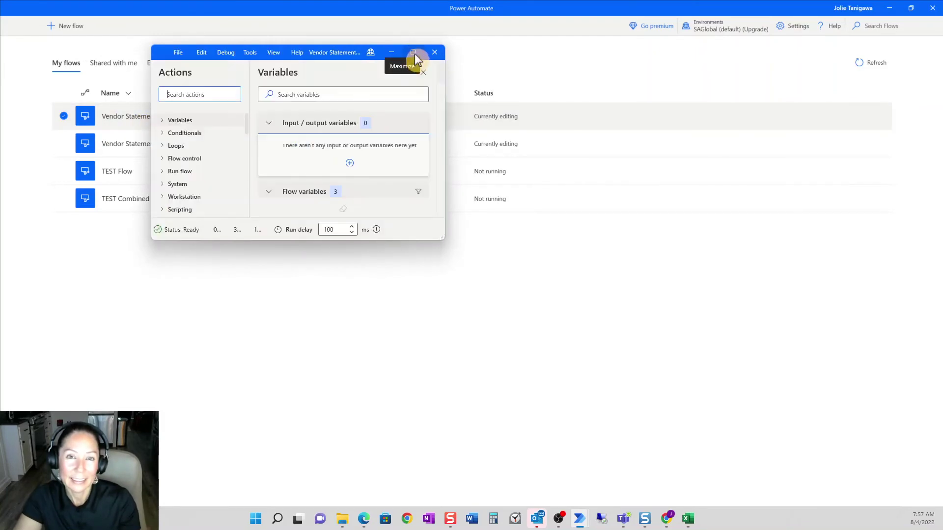
{"action": "left_click", "coordinate": [414, 53]}
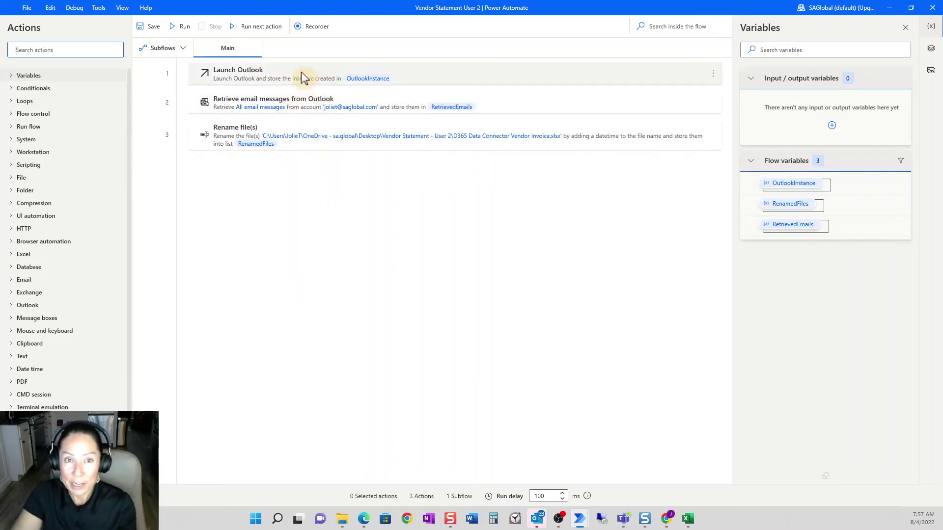
Step: Examine the Outlook instance, account and mail folder of the Retrieve email messages from Outlook action
{"action": "double_click", "coordinate": [303, 106]}
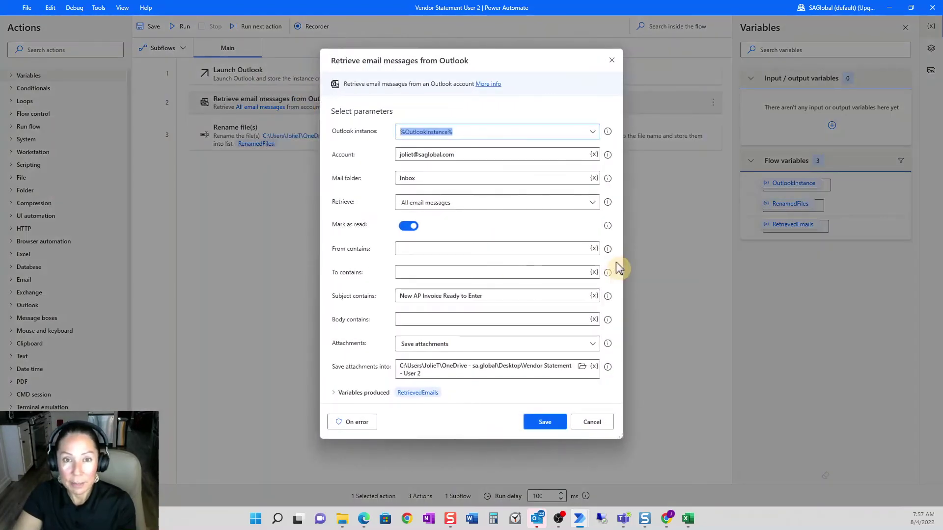
{"action": "left_click", "coordinate": [452, 132]}
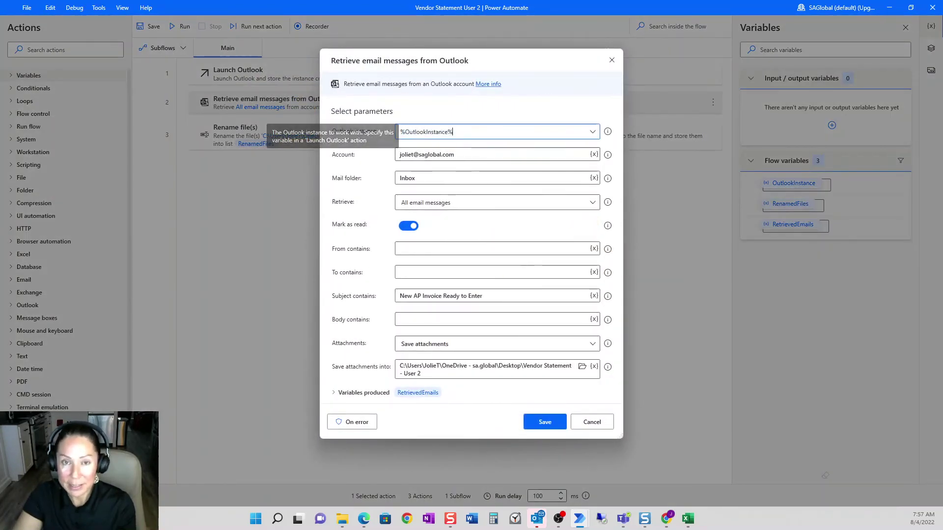
{"action": "left_click", "coordinate": [474, 153]}
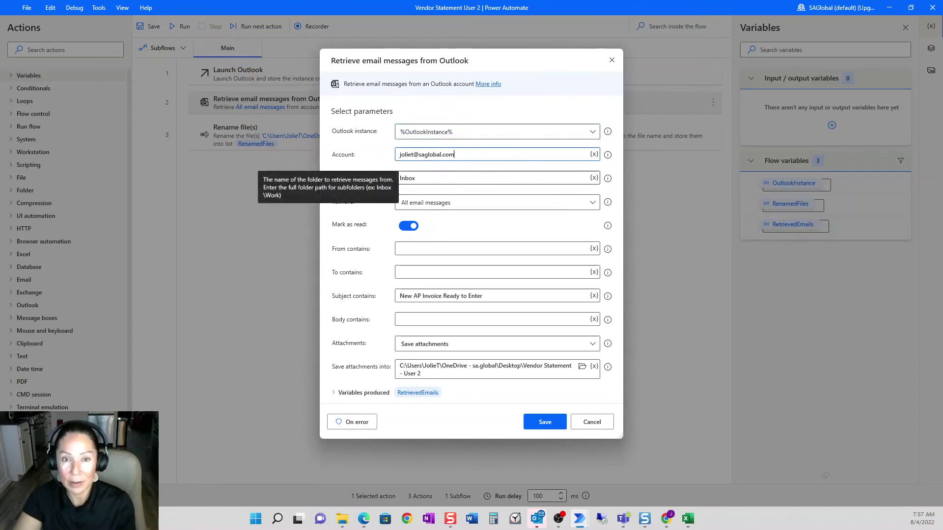
{"action": "left_click", "coordinate": [457, 178]}
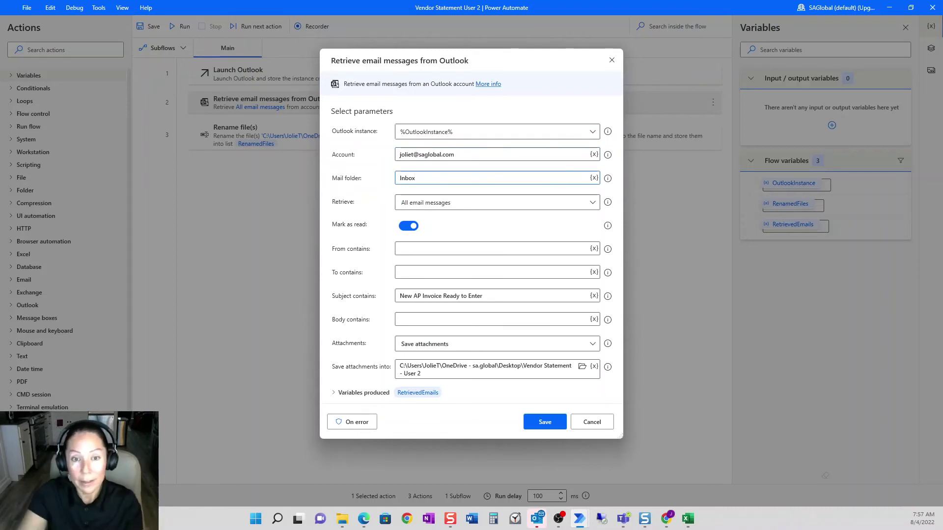
Step: Review the email retrieval action's sender filter, subject filter and attachment saving folder, leaving it without saving
{"action": "left_click_drag", "start_coordinate": [488, 296], "coordinate": [366, 300]}
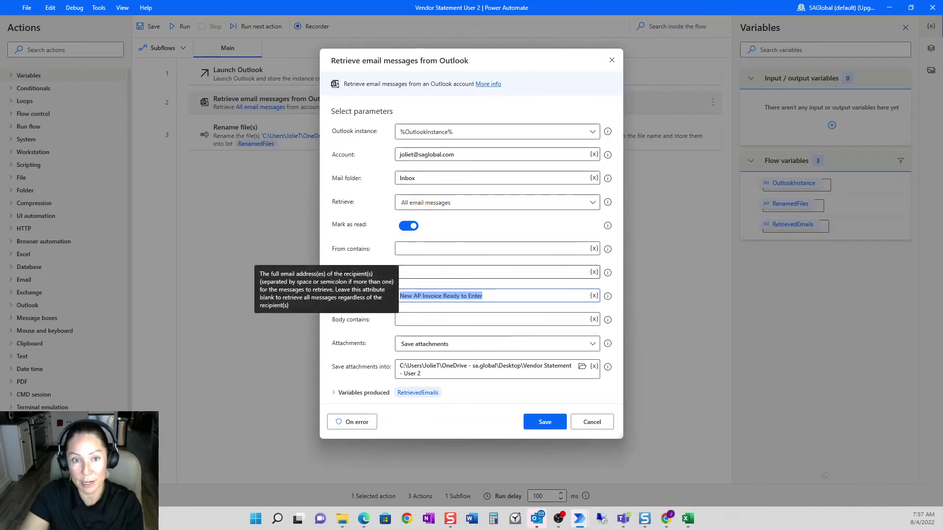
{"action": "left_click", "coordinate": [407, 248]}
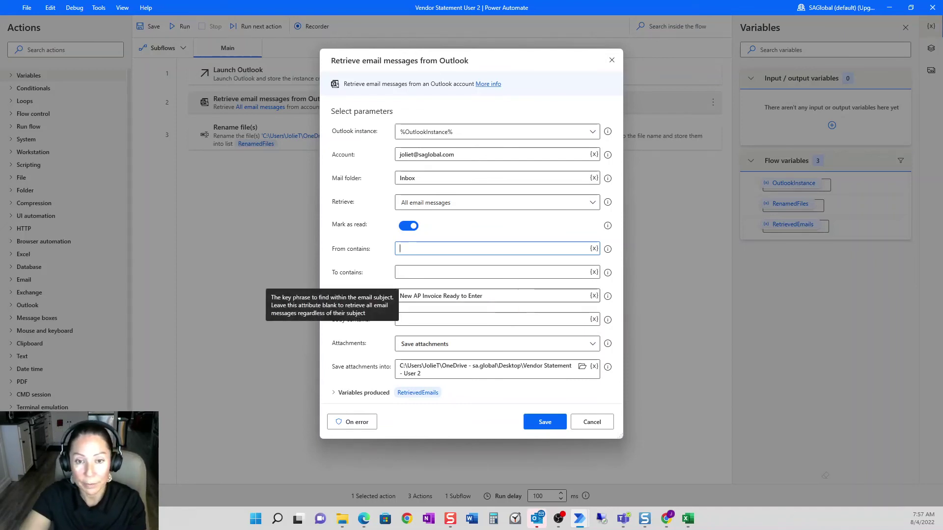
{"action": "triple_click", "coordinate": [410, 297]}
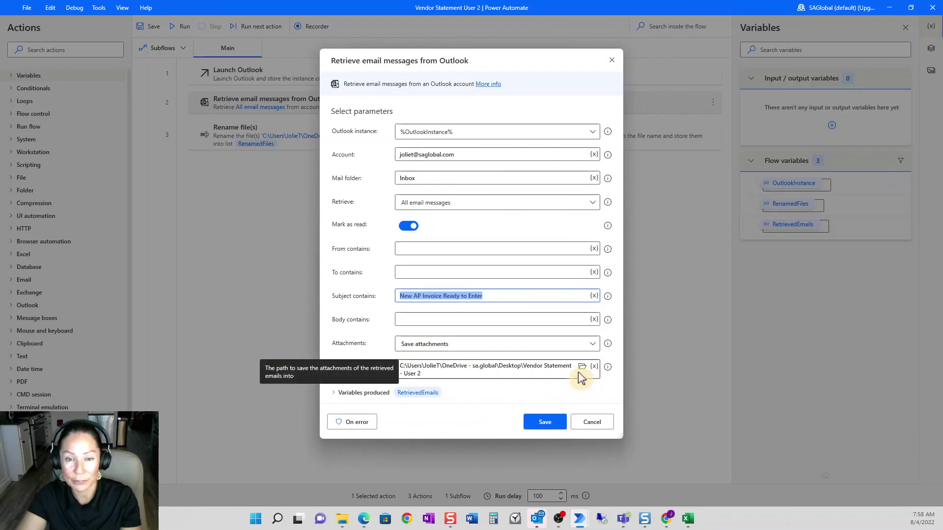
{"action": "left_click", "coordinate": [591, 425]}
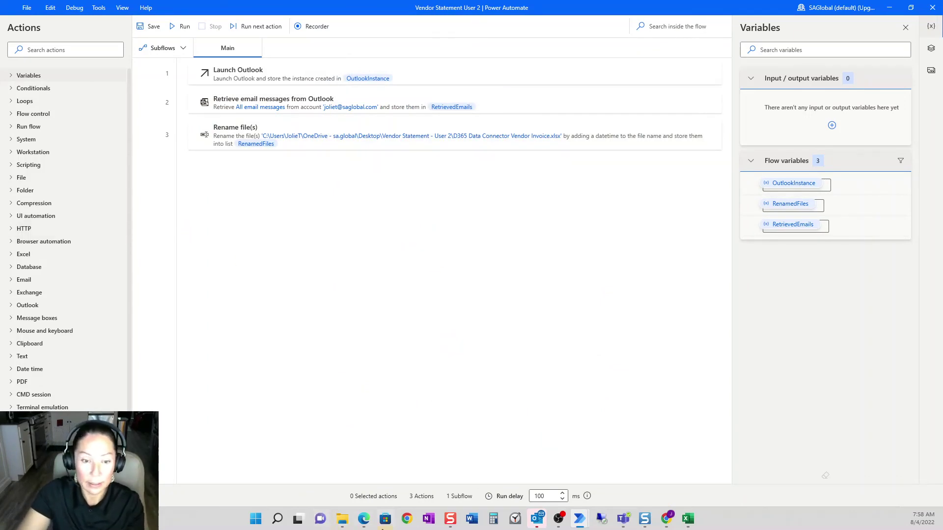
Step: Switch to File Explorer and browse from Archive to the Vendor Statement - User 2 folder on the Desktop
{"action": "left_click", "coordinate": [342, 519]}
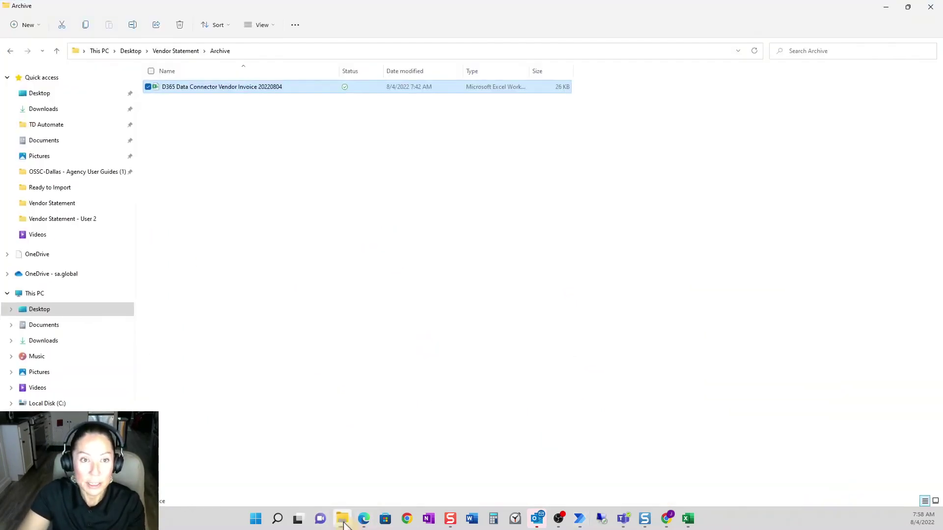
{"action": "left_click", "coordinate": [176, 50]}
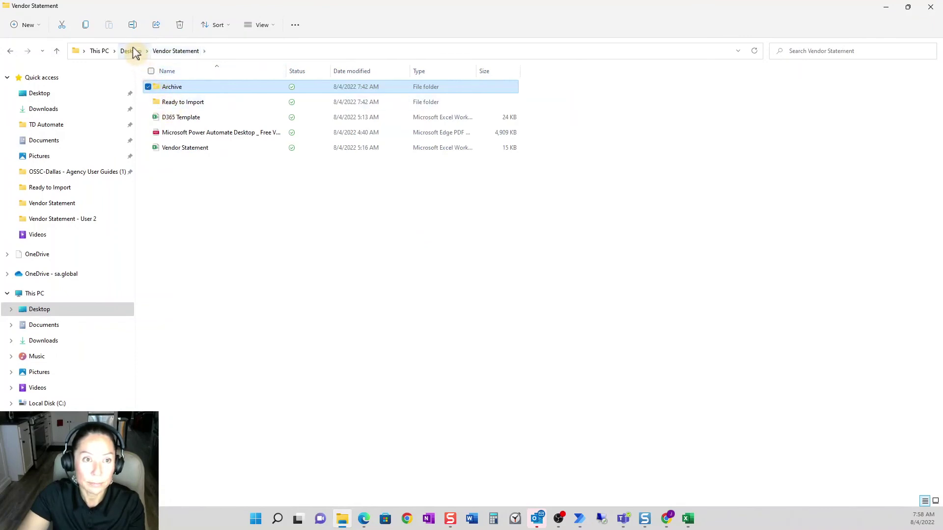
{"action": "left_click", "coordinate": [130, 50]}
{"action": "left_click", "coordinate": [226, 122]}
{"action": "double_click", "coordinate": [225, 120]}
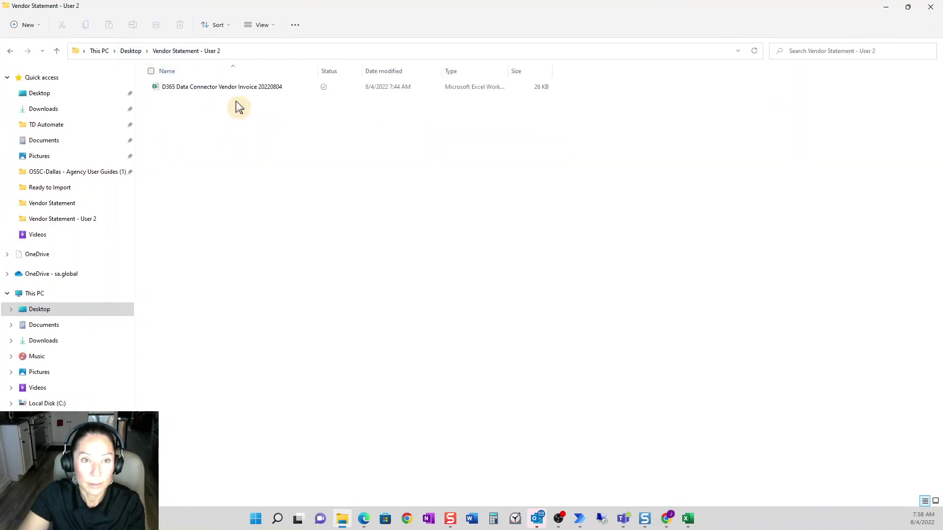
Step: Open the D365 Data Connector Vendor Invoice 20220804 workbook, inspect its journal lines, and close it and the folder window
{"action": "double_click", "coordinate": [259, 88]}
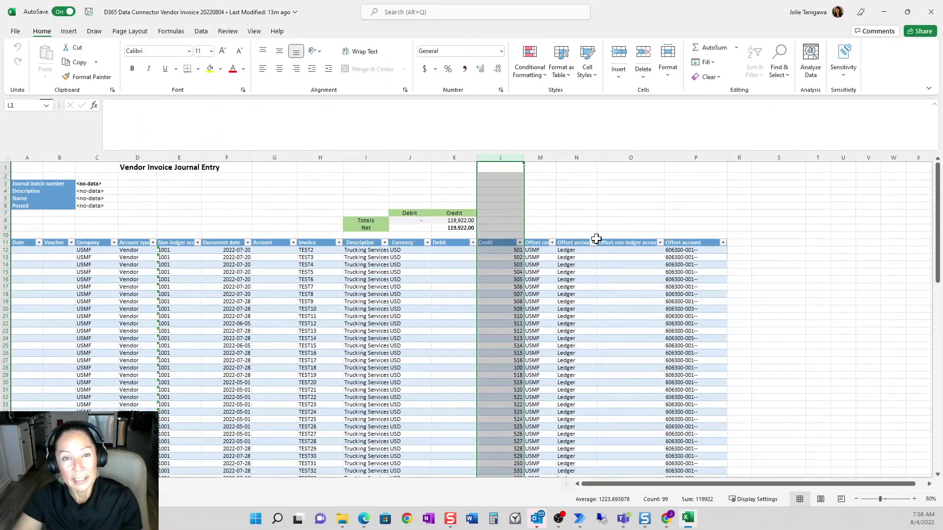
{"action": "left_click", "coordinate": [670, 169]}
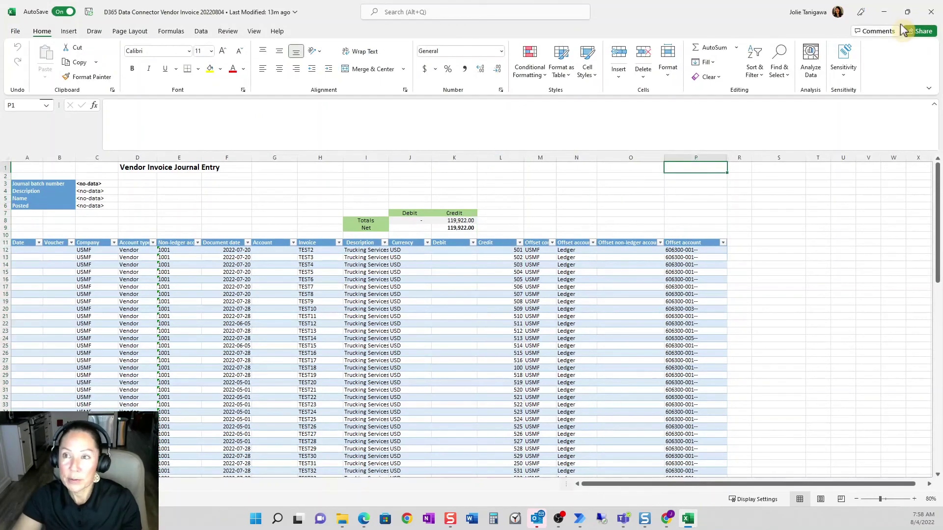
{"action": "left_click", "coordinate": [930, 12]}
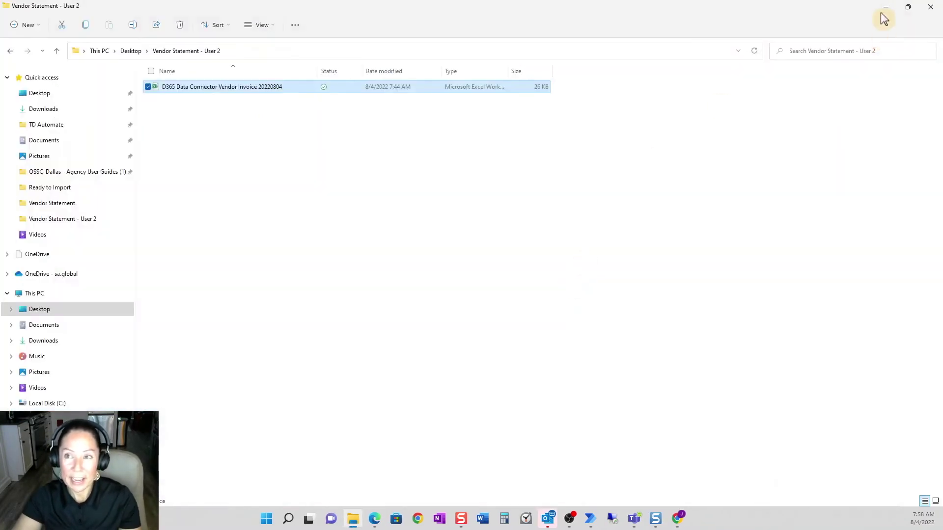
{"action": "left_click", "coordinate": [932, 7]}
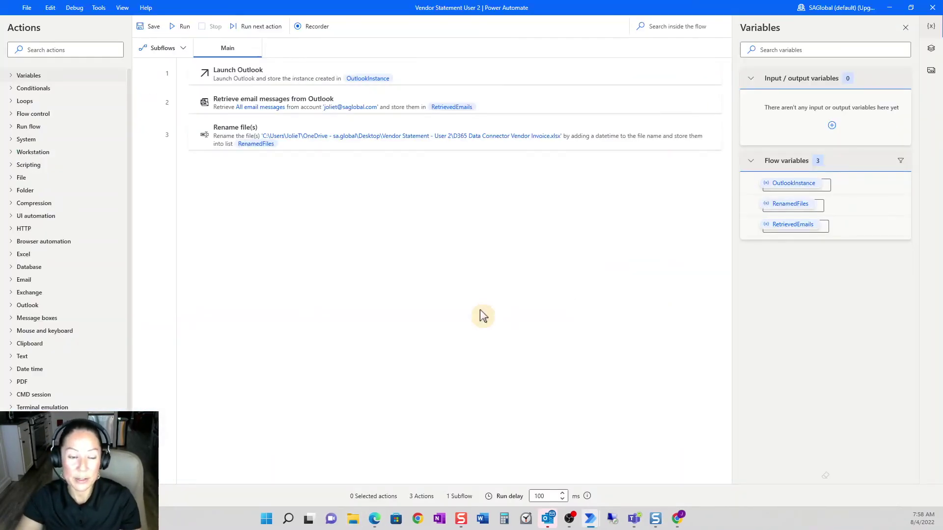